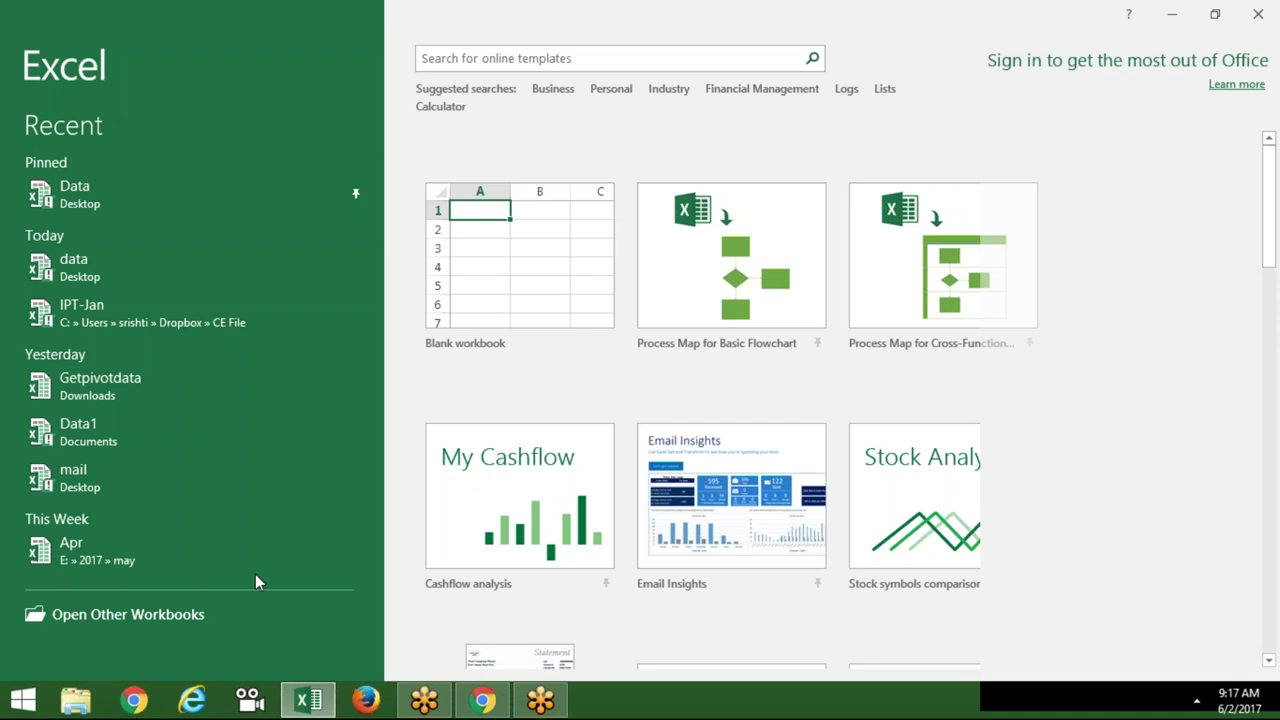
Open the Sumif_Project(1) (1) (1) workbook from the Recent workbooks list
left_click(167, 613)
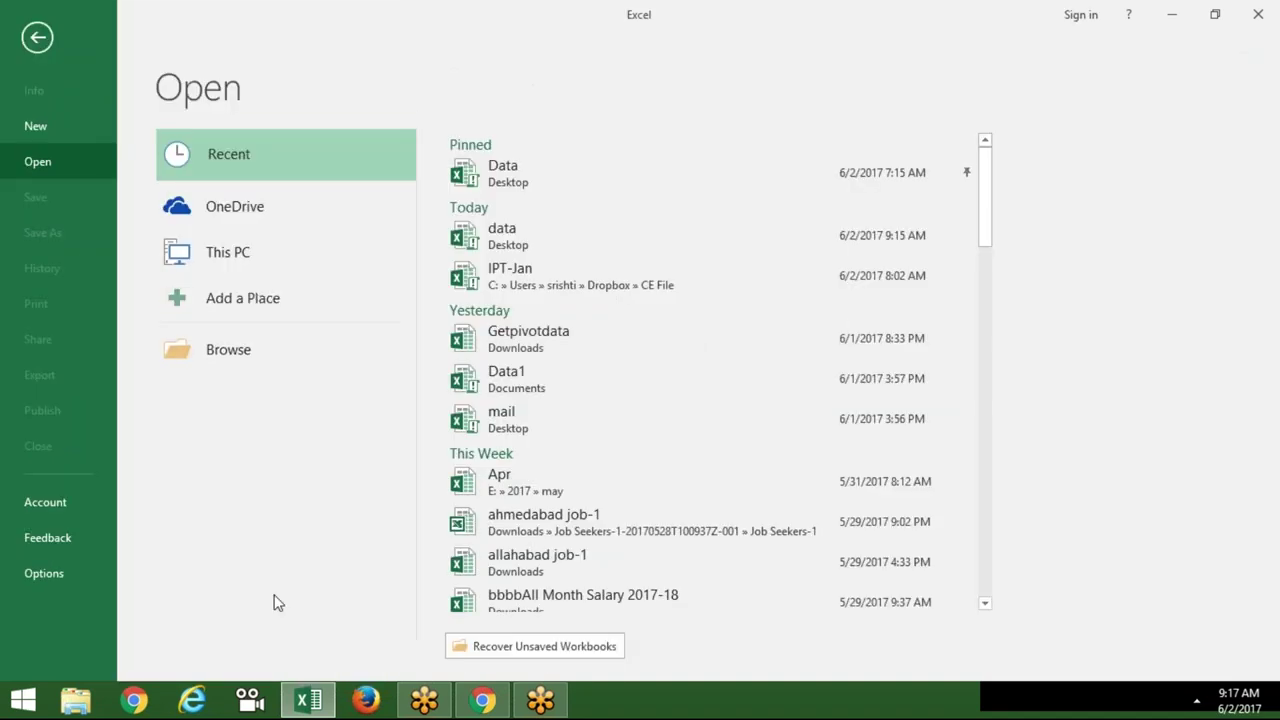
left_click(985, 604)
left_click(985, 605)
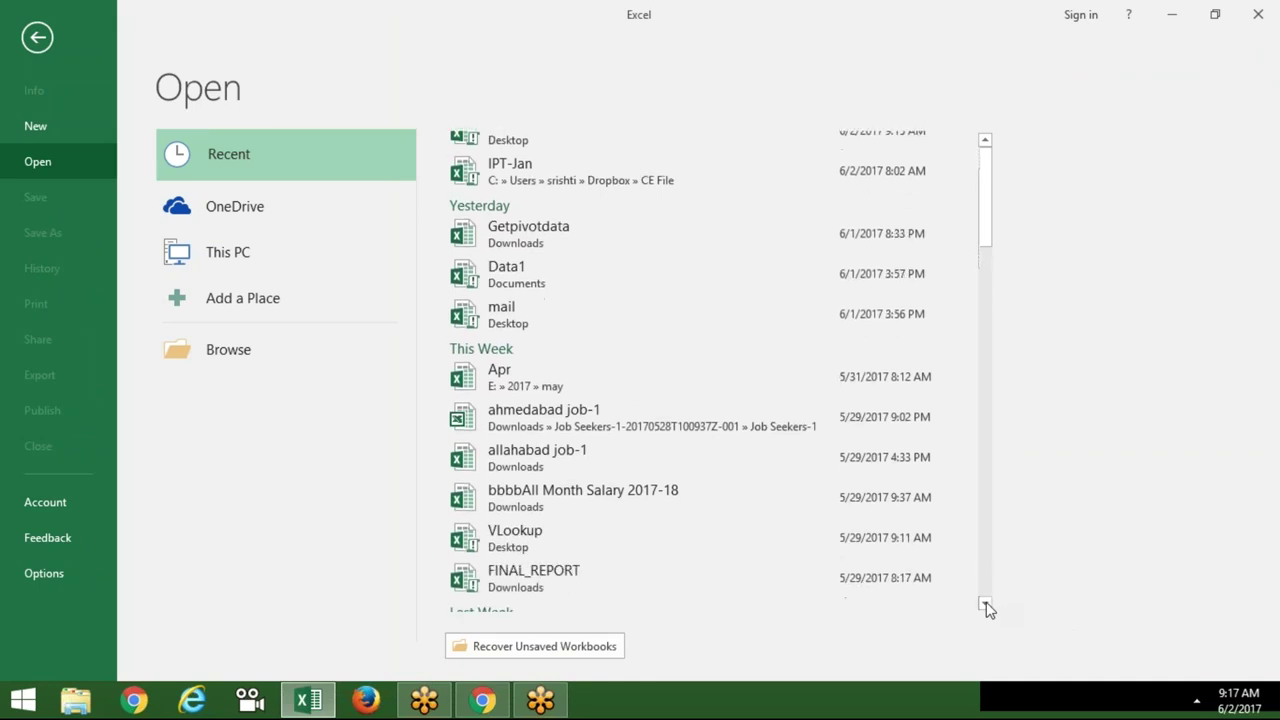
left_click_drag(985, 605, 985, 605)
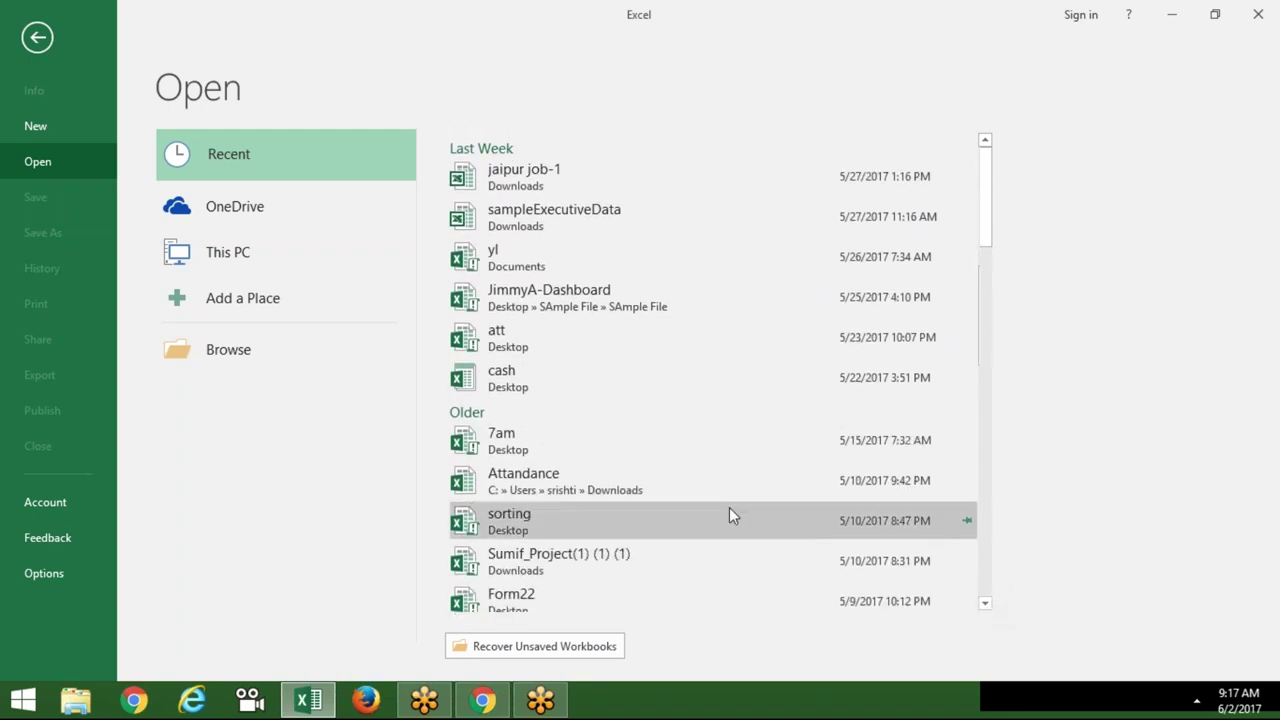
left_click(732, 560)
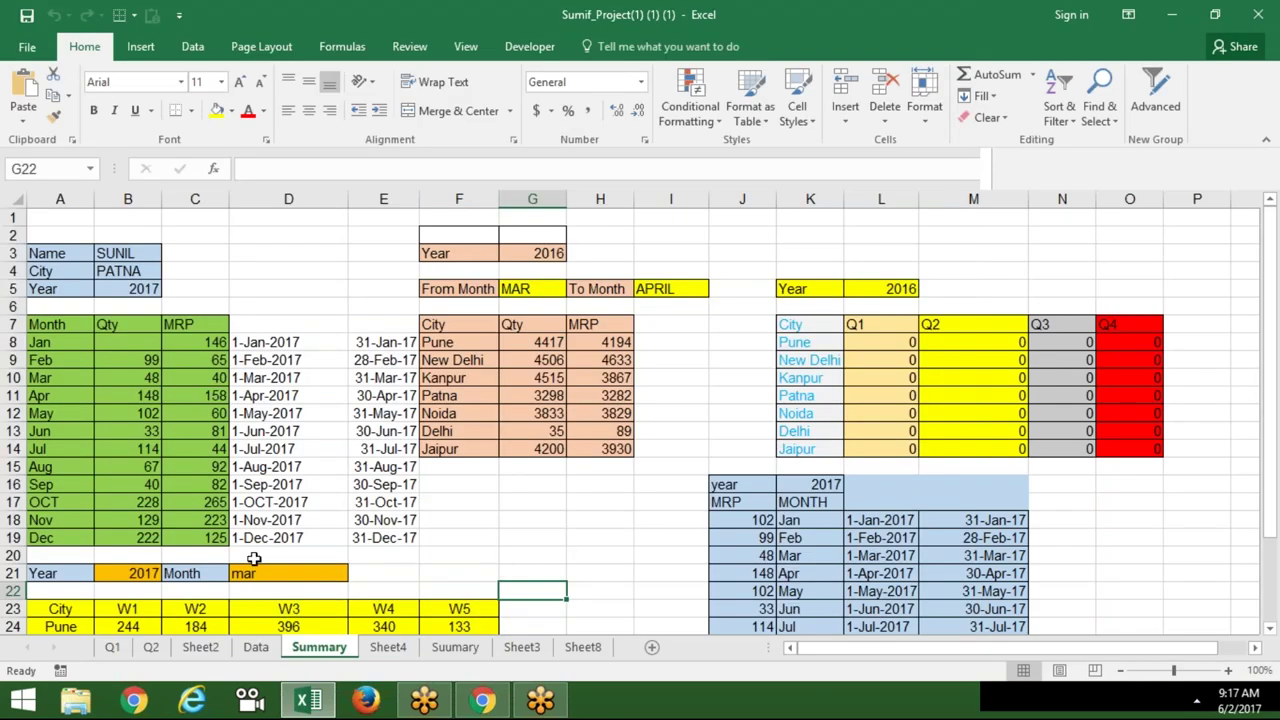
Clear the Jan–Dec monthly Qty, MRP and date values
left_click(76, 342)
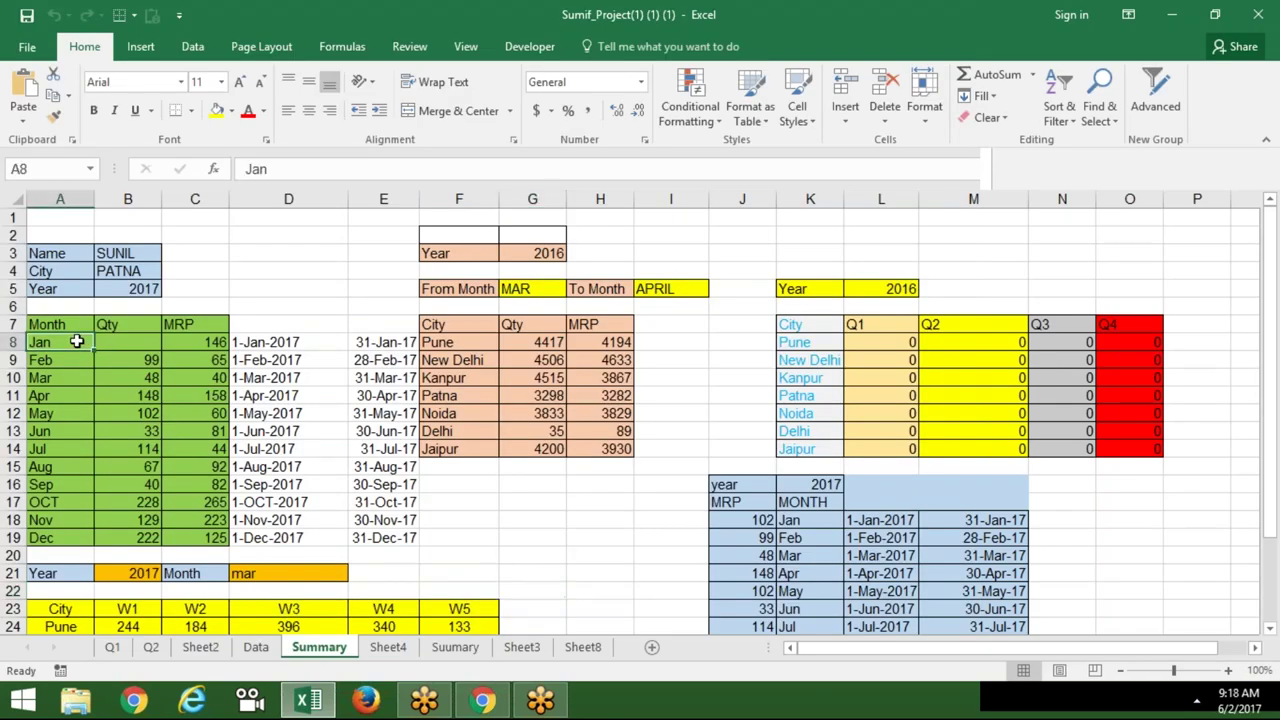
key("Right")
key("shift+Right")
key("shift+Right")
key("shift+Right")
key("shift+Down")
key("ctrl+shift+Down")
key("Delete")
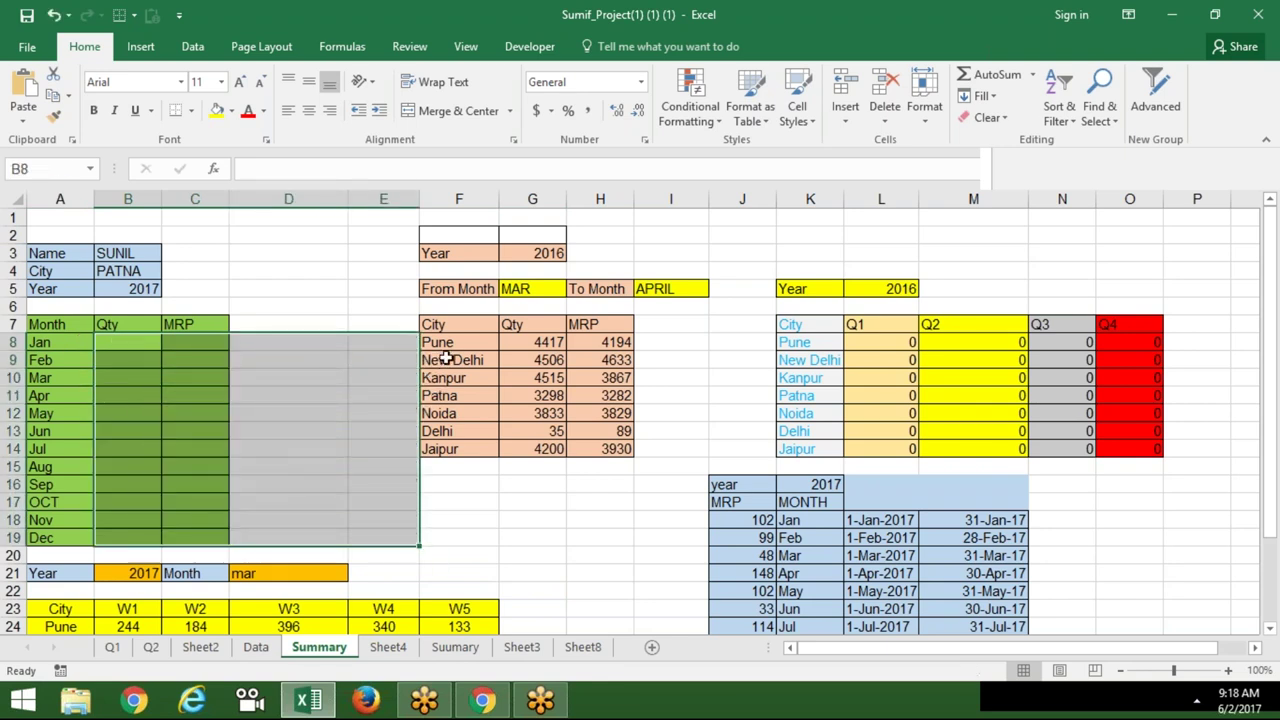
Clear the city Qty and MRP results and the Q1–Q3 quarterly city totals
left_click(446, 360)
type("0")
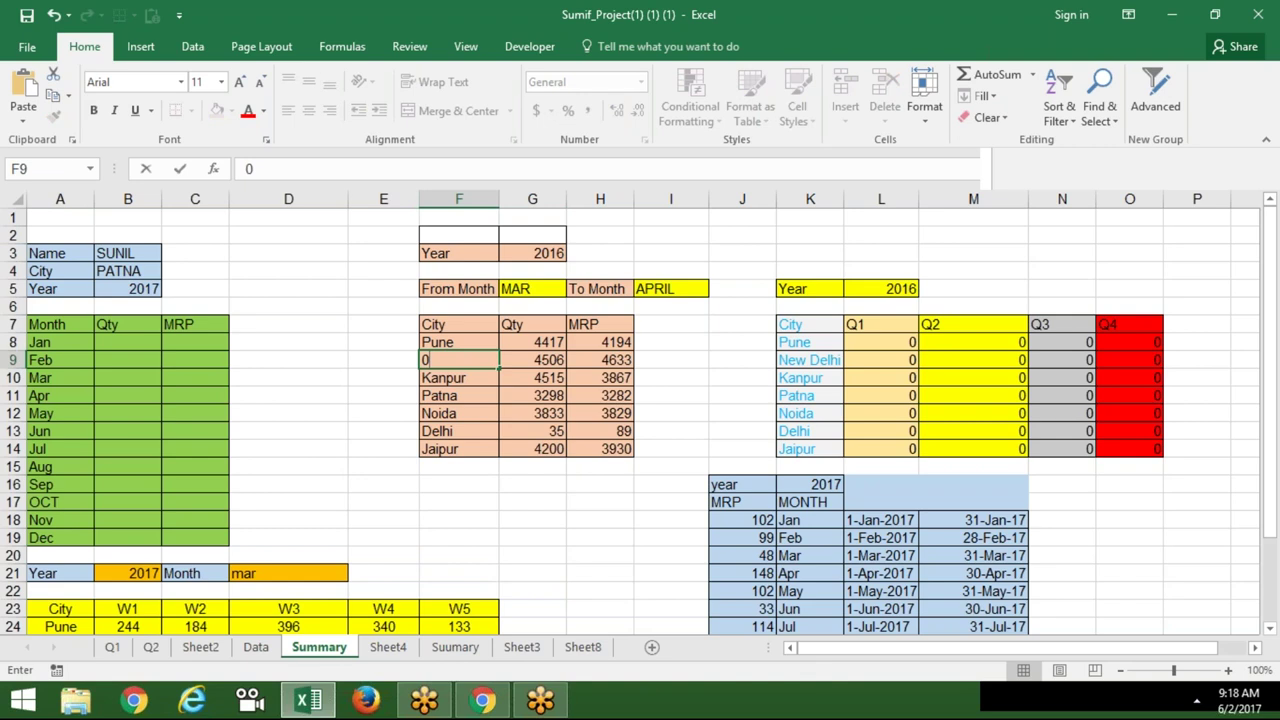
key("Escape")
key("BackSpace")
key("Escape")
left_click(532, 342)
left_click_drag(540, 342, 610, 448)
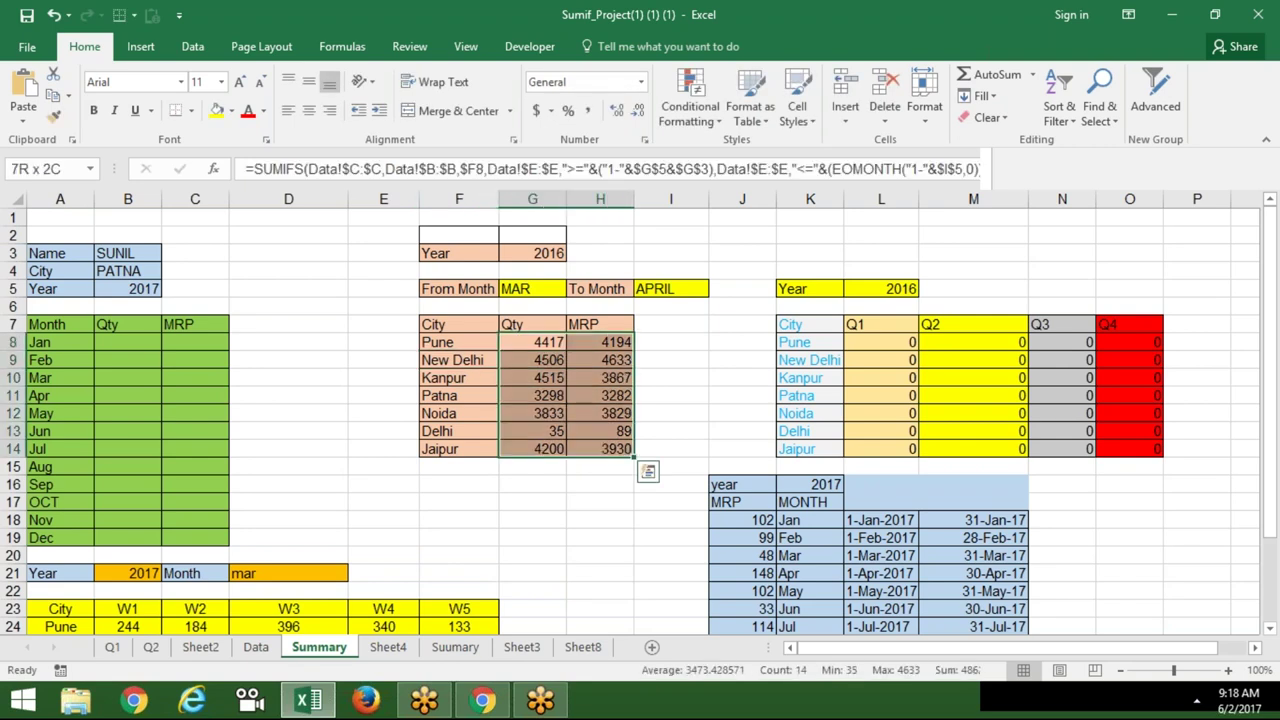
key("Delete")
left_click(795, 342)
mouse_move(880, 342)
left_mouse_down()
mouse_move(1062, 342)
mouse_move(1062, 448)
left_mouse_up()
key("Delete")
Clear the W1–W5 weekly results for every city
scroll(880, 400, "down", 4)
key("Left")
key("ctrl+Left")
key("Up")
key("Up")
key("Up")
key("Up")
key("ctrl+Up")
key("ctrl+Up")
key("Down")
key("Right")
key("ctrl+shift+Right")
key("ctrl+shift+Down")
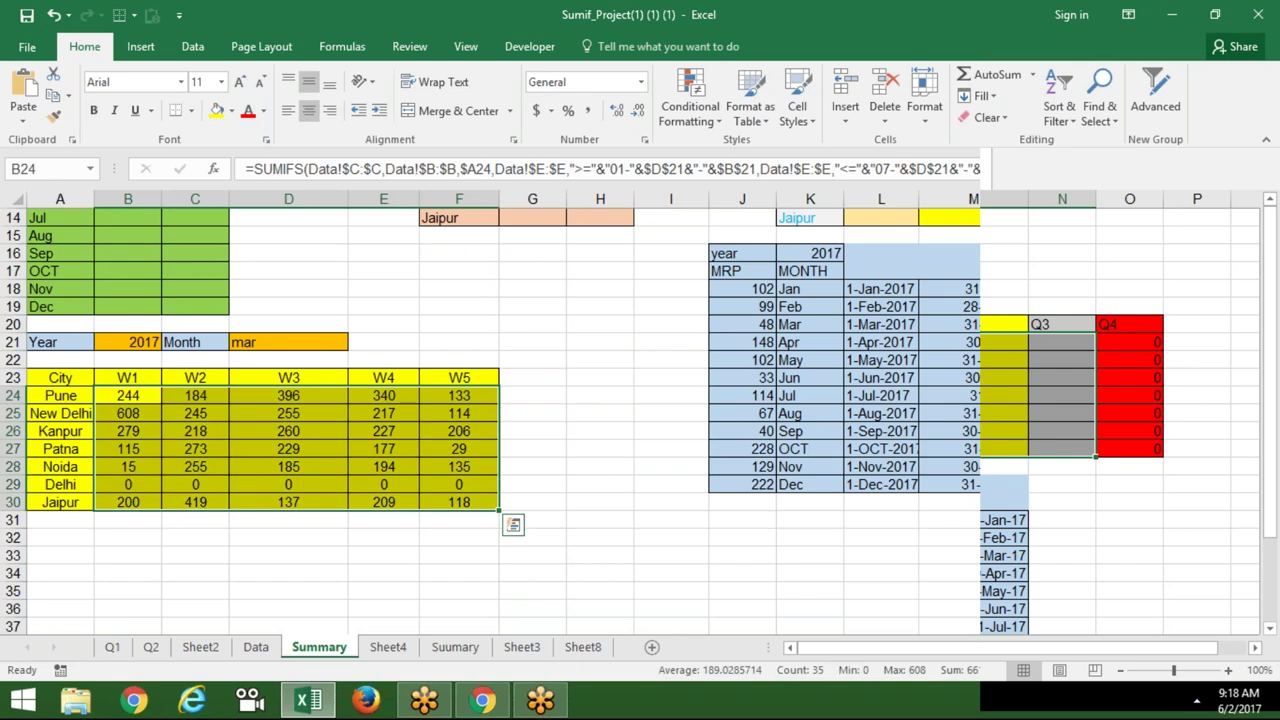
key("Delete")
Select Jan's start and end dates in the blue MRP table
key("Right")
key("Right")
key("Right")
key("Up")
key("Up")
key("Up")
key("Up")
key("Up")
key("Up")
key("Right")
key("Right")
key("Right")
key("shift+Right")
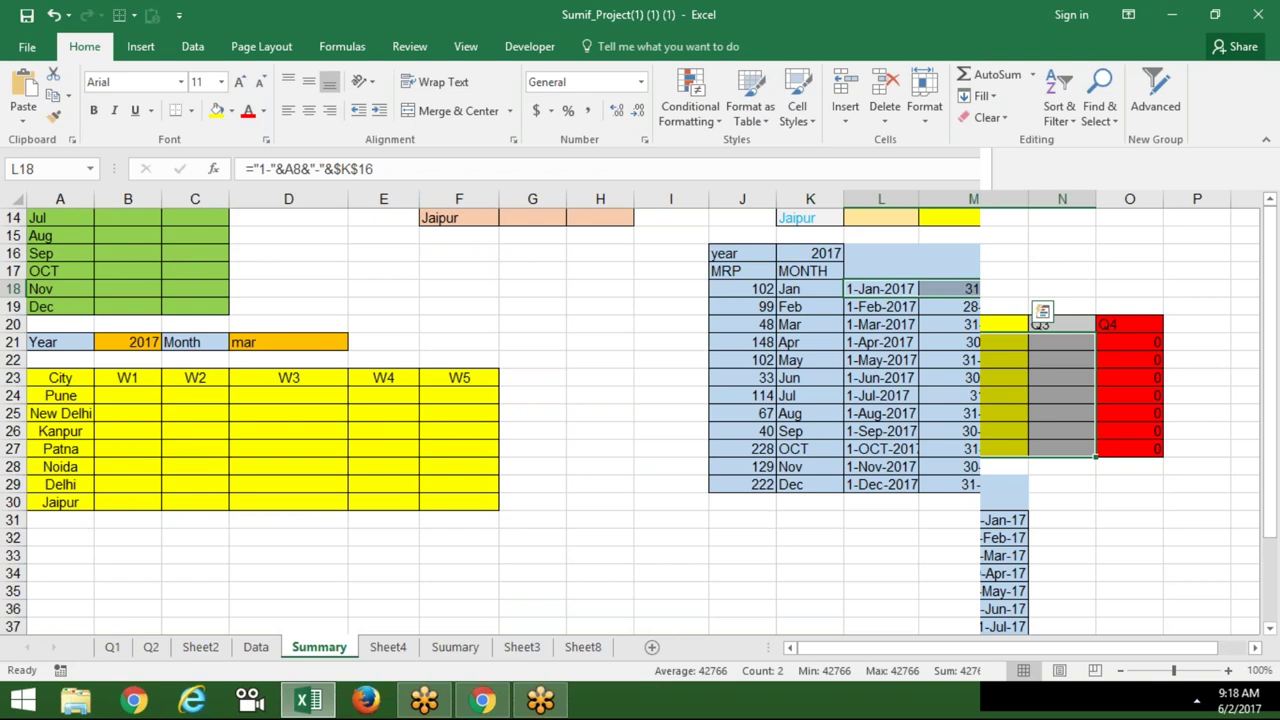
Clear the twelve monthly date ranges and MRP figures in the blue table
key("Right")
key("Right")
key("Right")
key("Left")
key("Left")
key("Left")
key("Left")
key("Left")
key("Left")
key("Left")
key("Right")
key("Right")
key("shift+Right")
key("ctrl+shift+Down")
key("Delete")
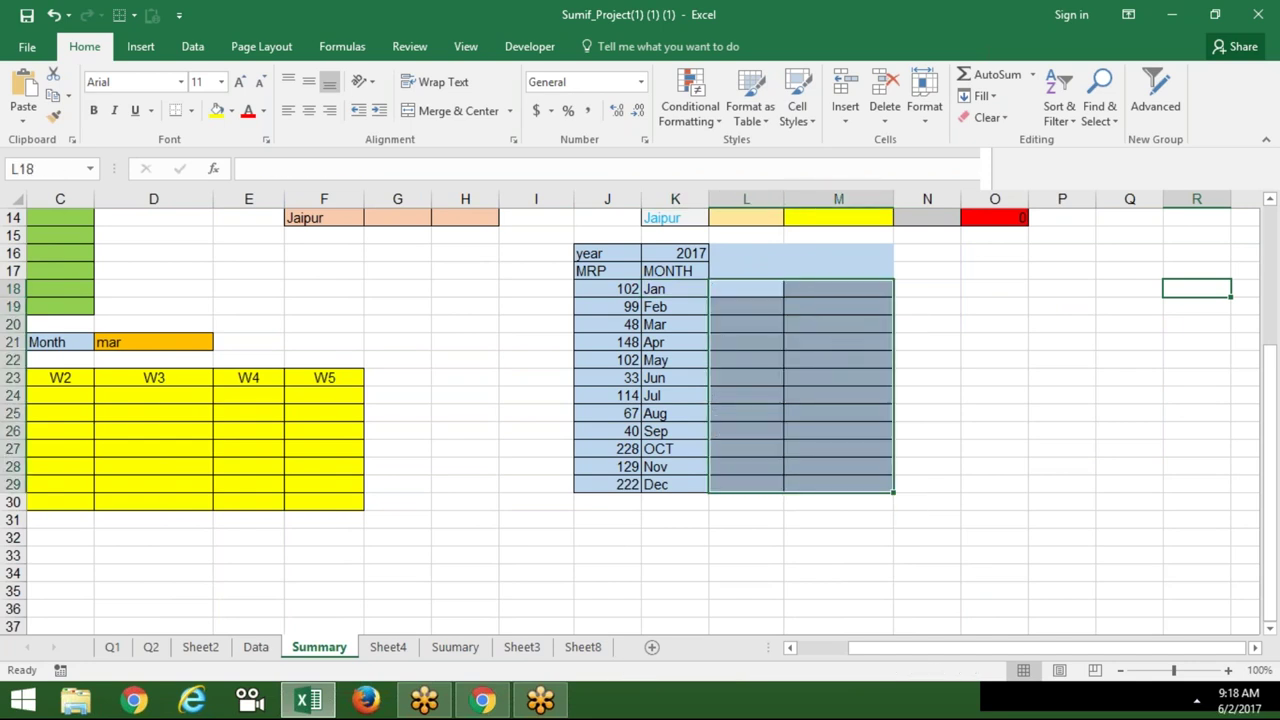
key("Left")
Move the MRP heading into the cell beside MONTH, then return to the sheet's top-left
key("Left")
key("ctrl+shift+Down")
key("Delete")
key("Up")
key("Up")
key("Up")
key("Up")
key("Right")
key("Down")
key("Down")
key("Left")
key("Down")
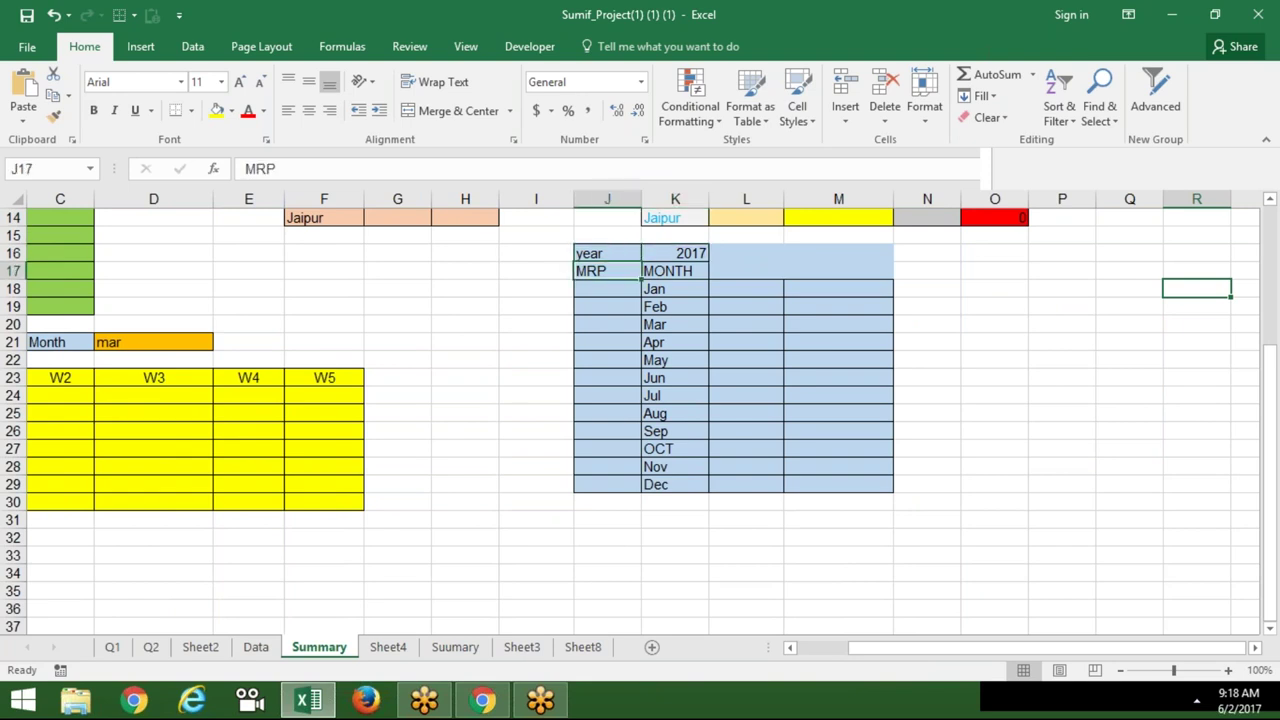
key("ctrl+x")
key("Right")
key("Right")
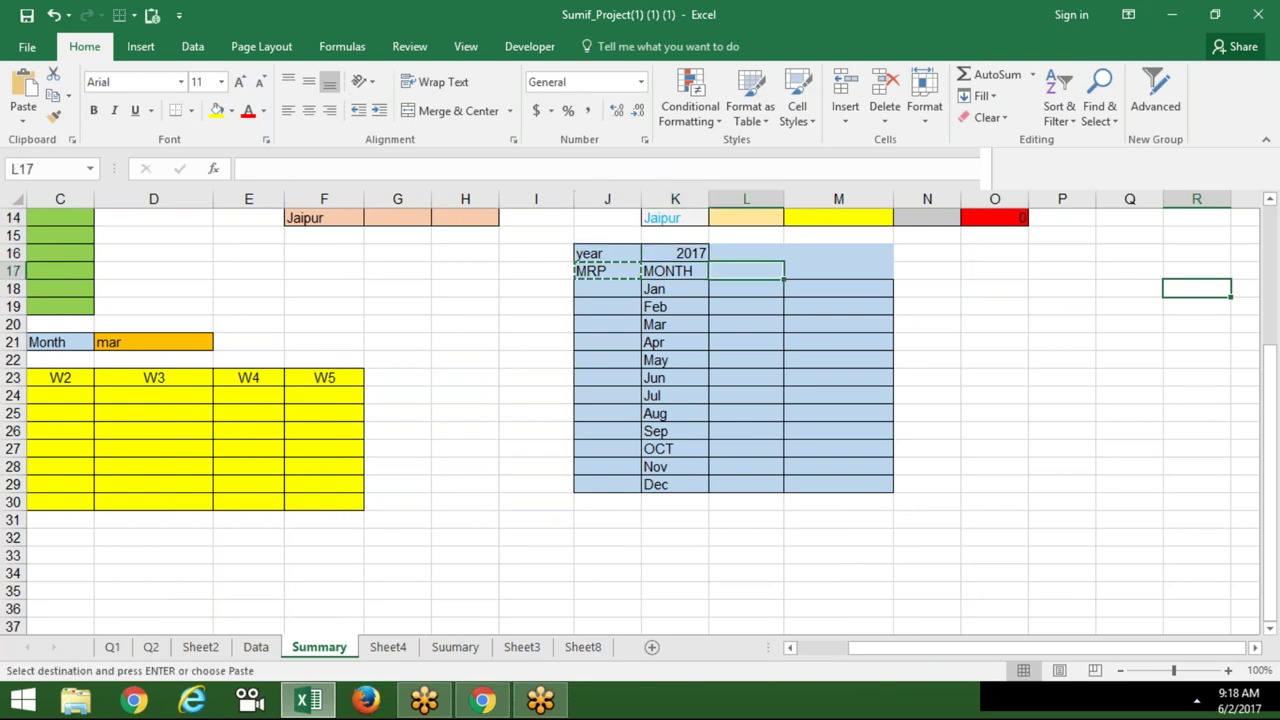
key("Return")
key("Left")
key("Left")
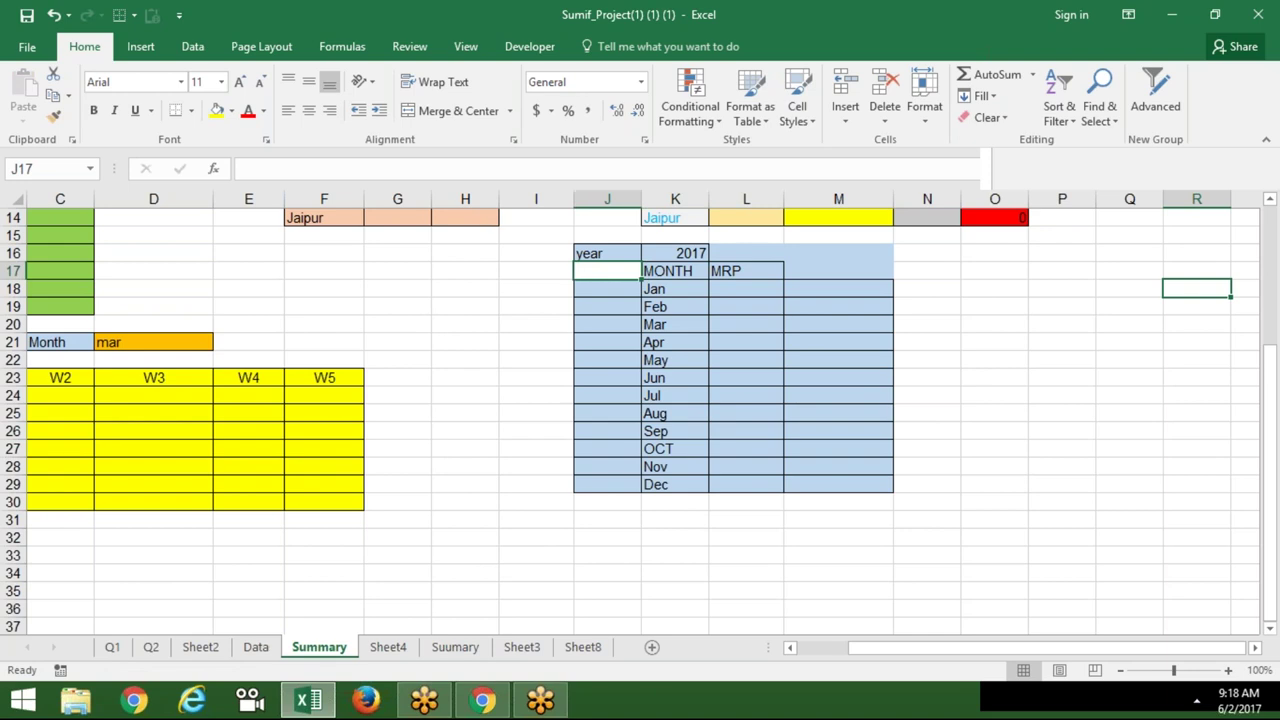
key("ctrl+shift+Down")
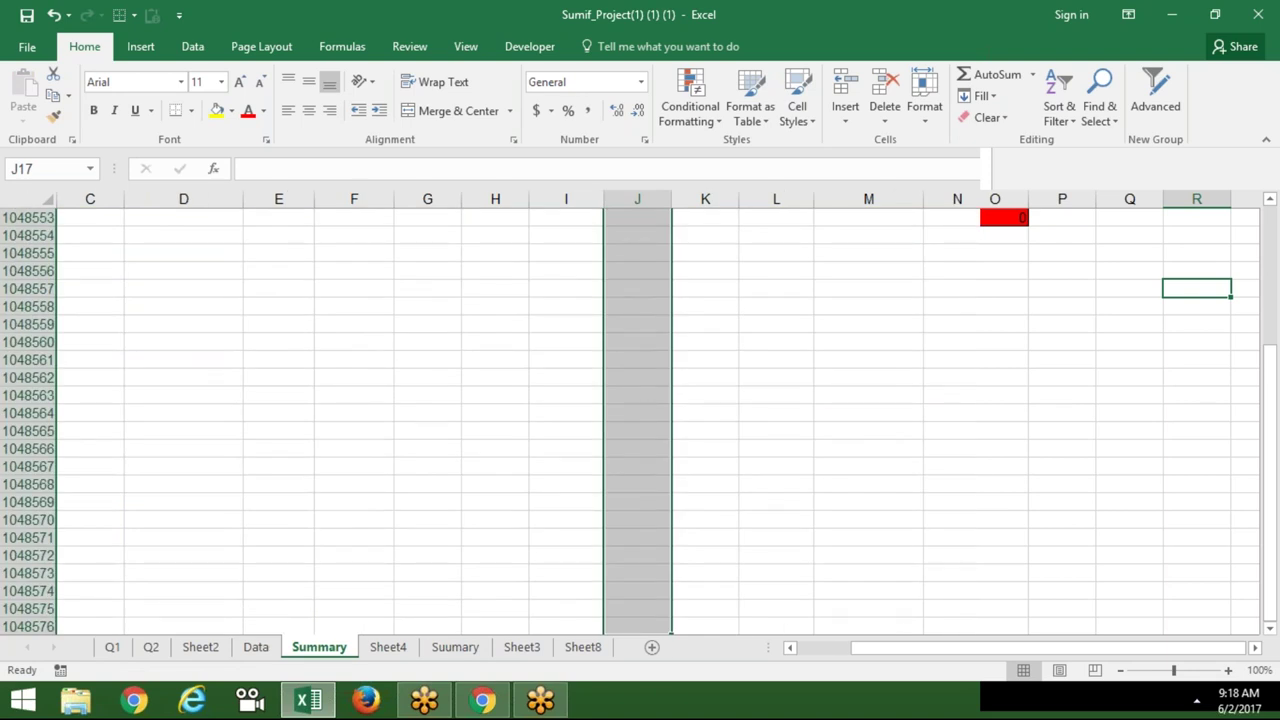
key("ctrl+Up")
key("ctrl+Up")
key("ctrl+Left")
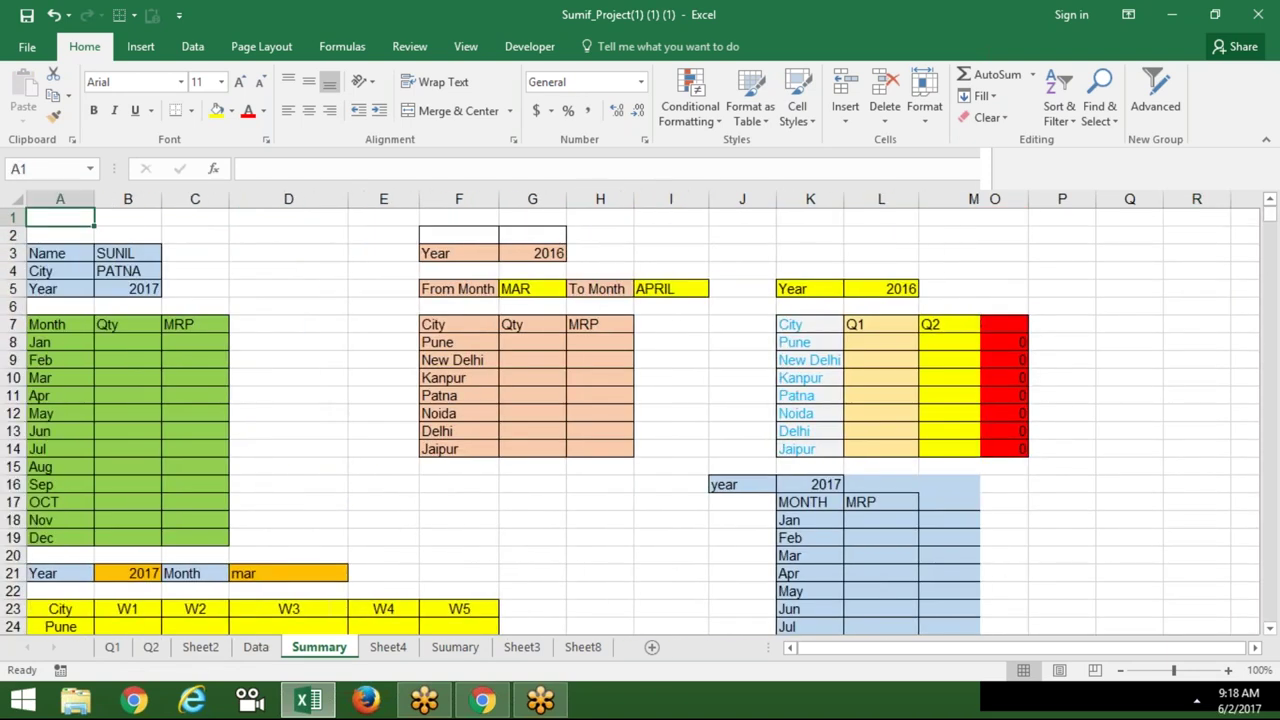
Remove the Data sheet filter and review its Name, City, Qty, MRP and Date columns
left_click(248, 652)
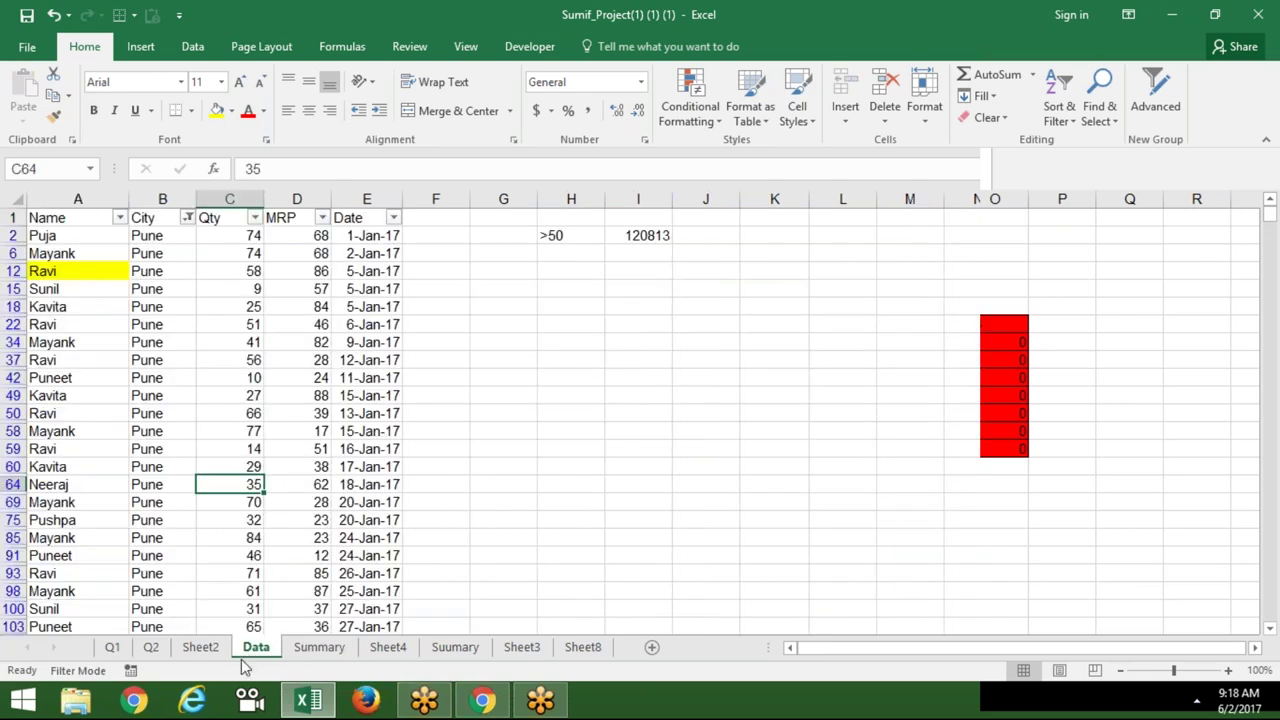
key("ctrl+shift+l")
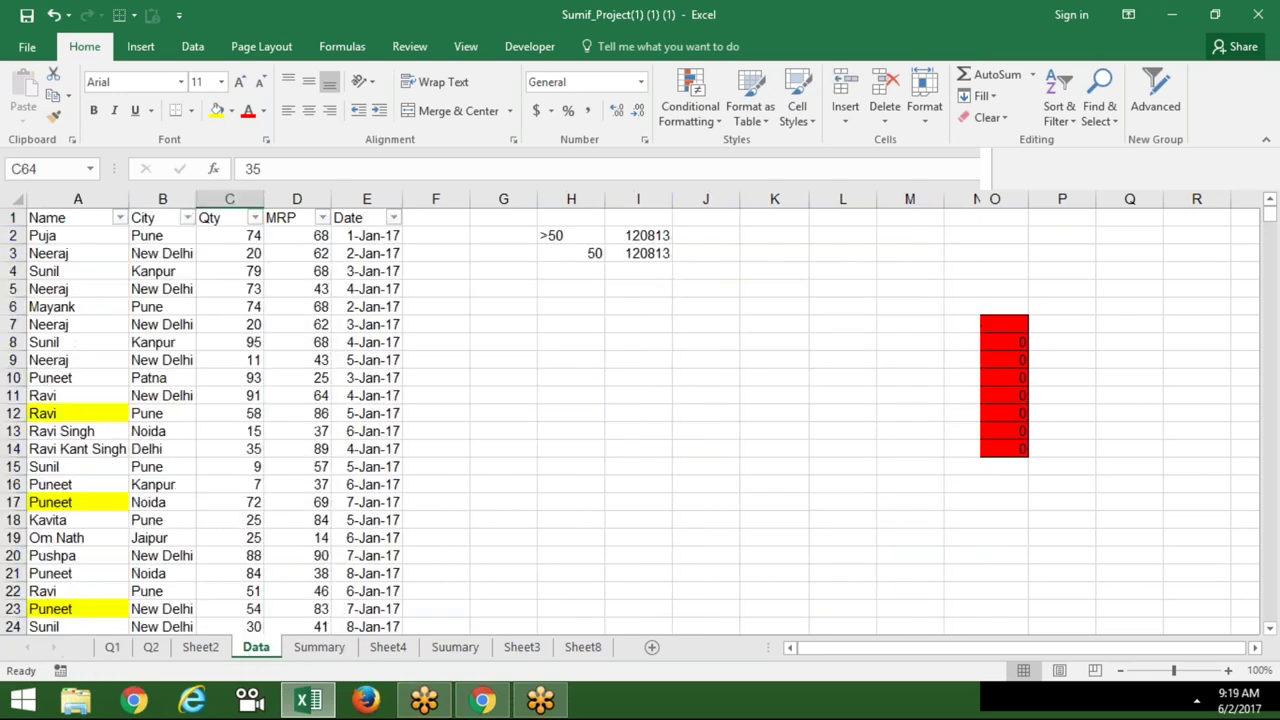
left_click(78, 199)
left_click(162, 199)
left_click(232, 199)
left_click(293, 199)
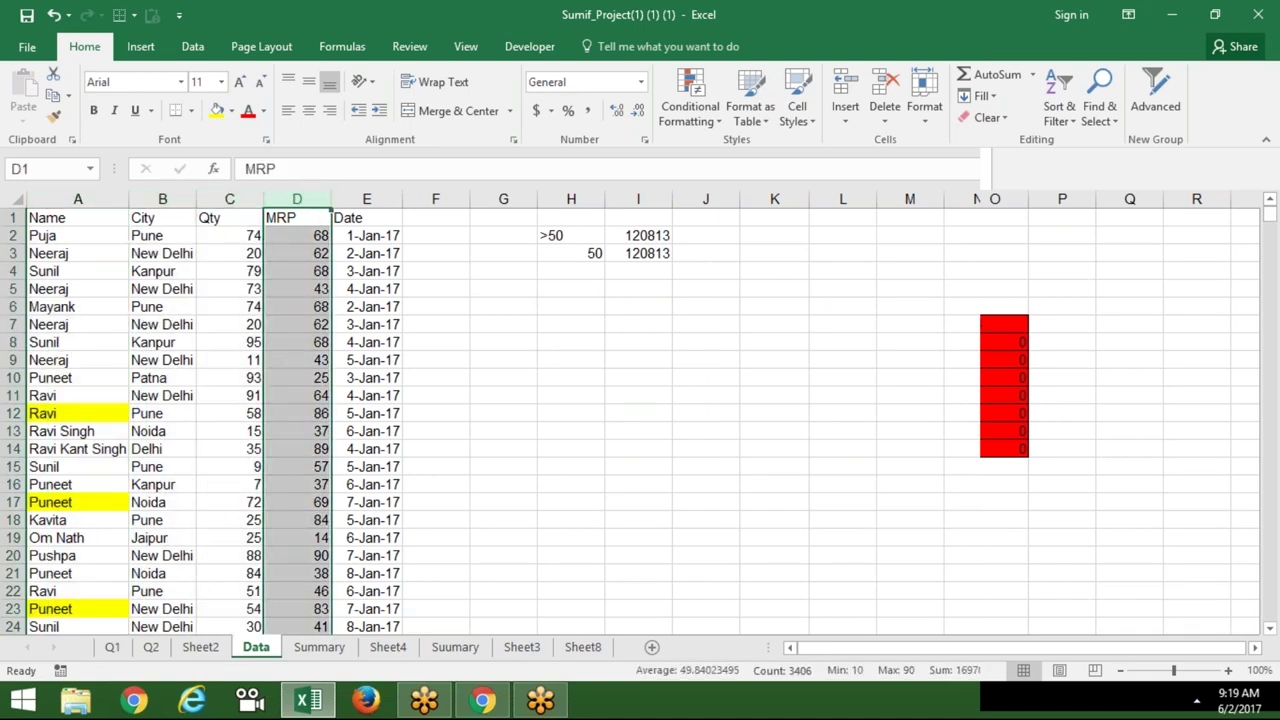
left_click(366, 217)
left_click(366, 199)
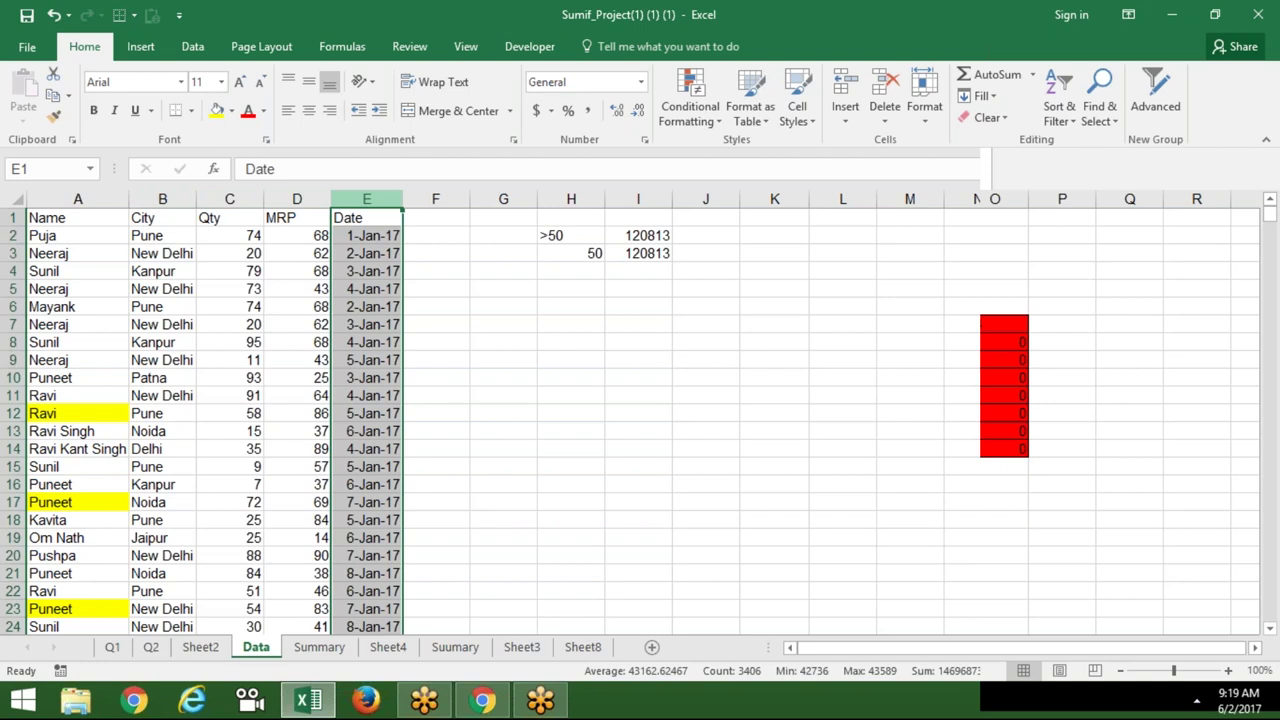
Go back to the Summary sheet and point out the Name criterion cell
left_click(318, 647)
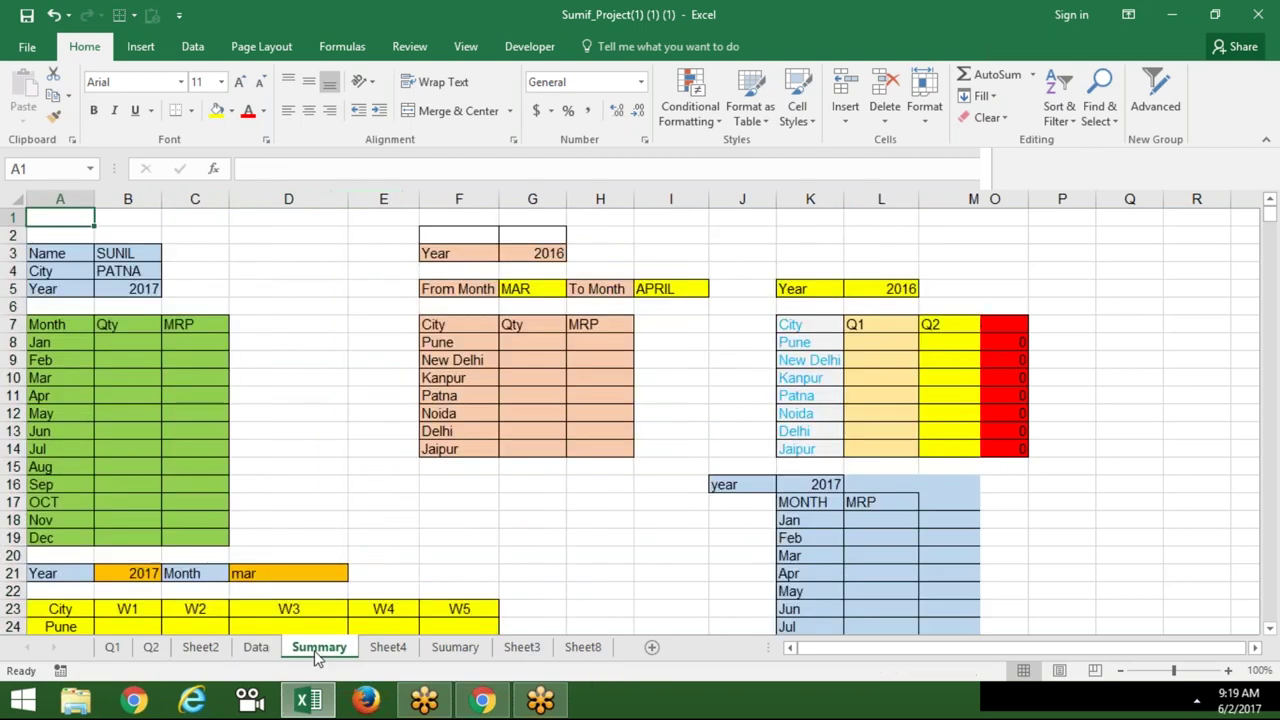
left_click(383, 466)
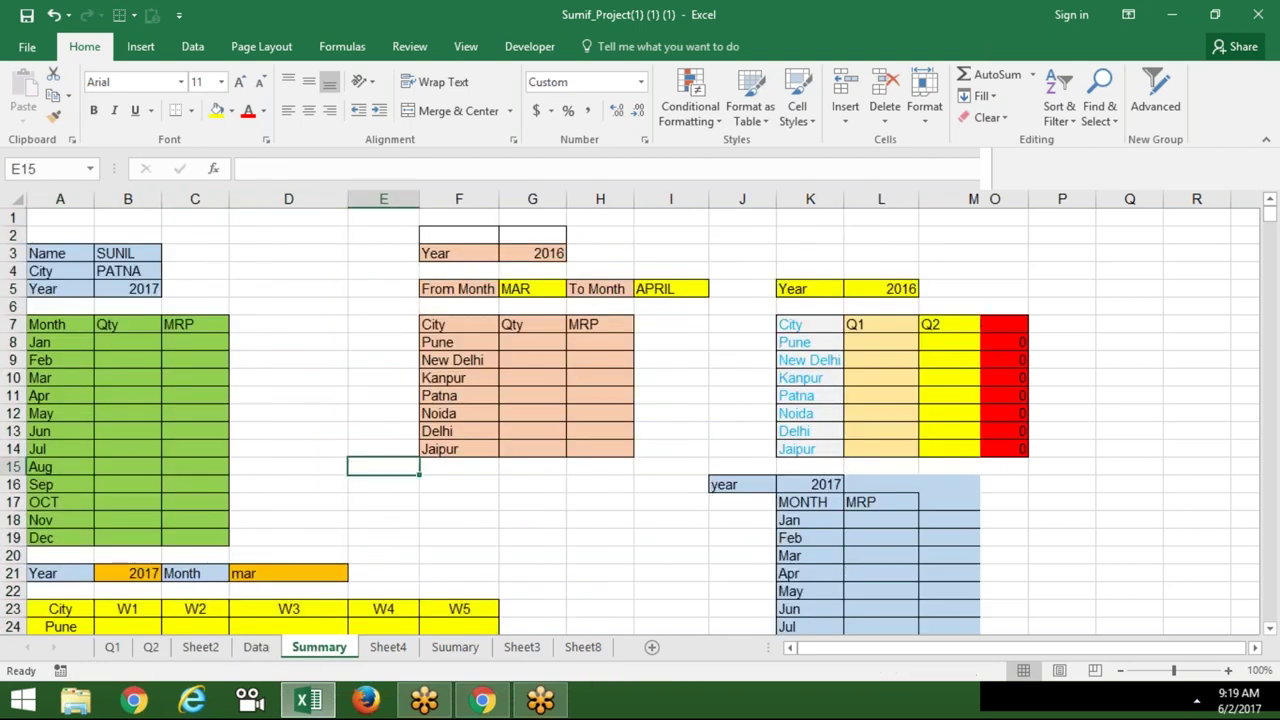
left_click(128, 253)
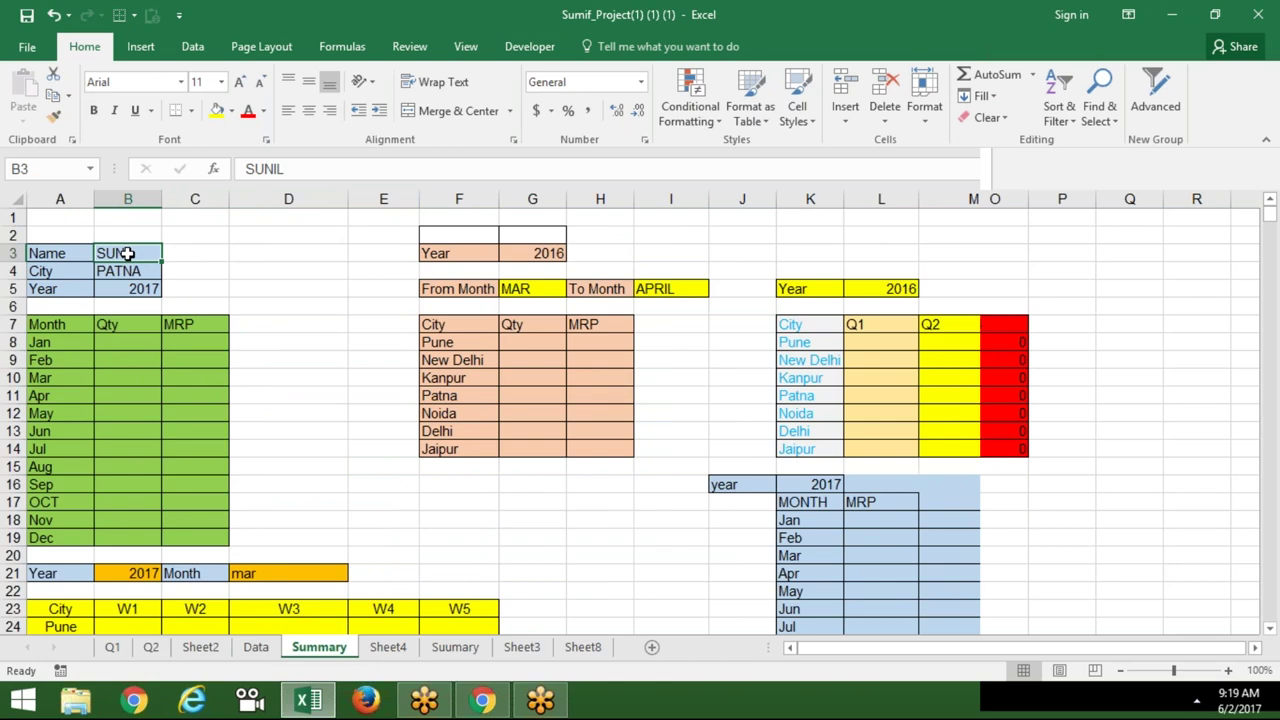
left_click(129, 271)
left_click(130, 288)
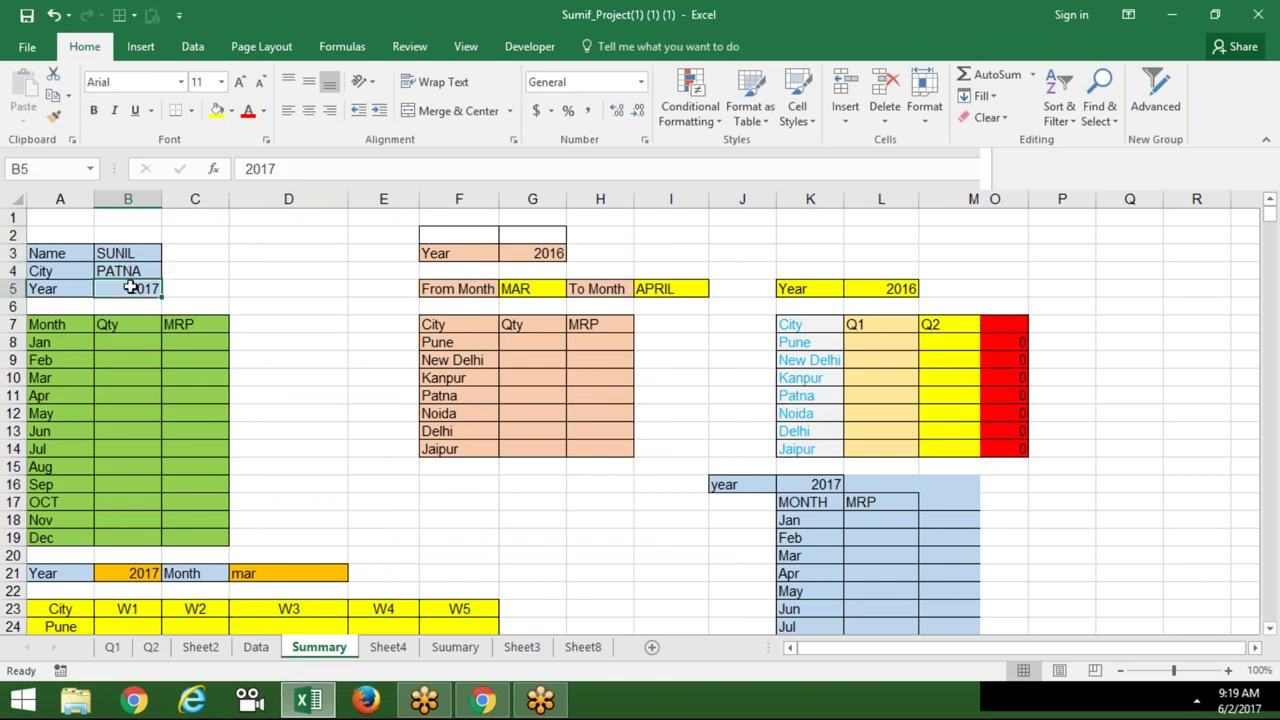
left_click(119, 342)
key("shift+Right")
key("shift+Down")
key("shift+Down")
key("shift+Down")
key("shift+Down")
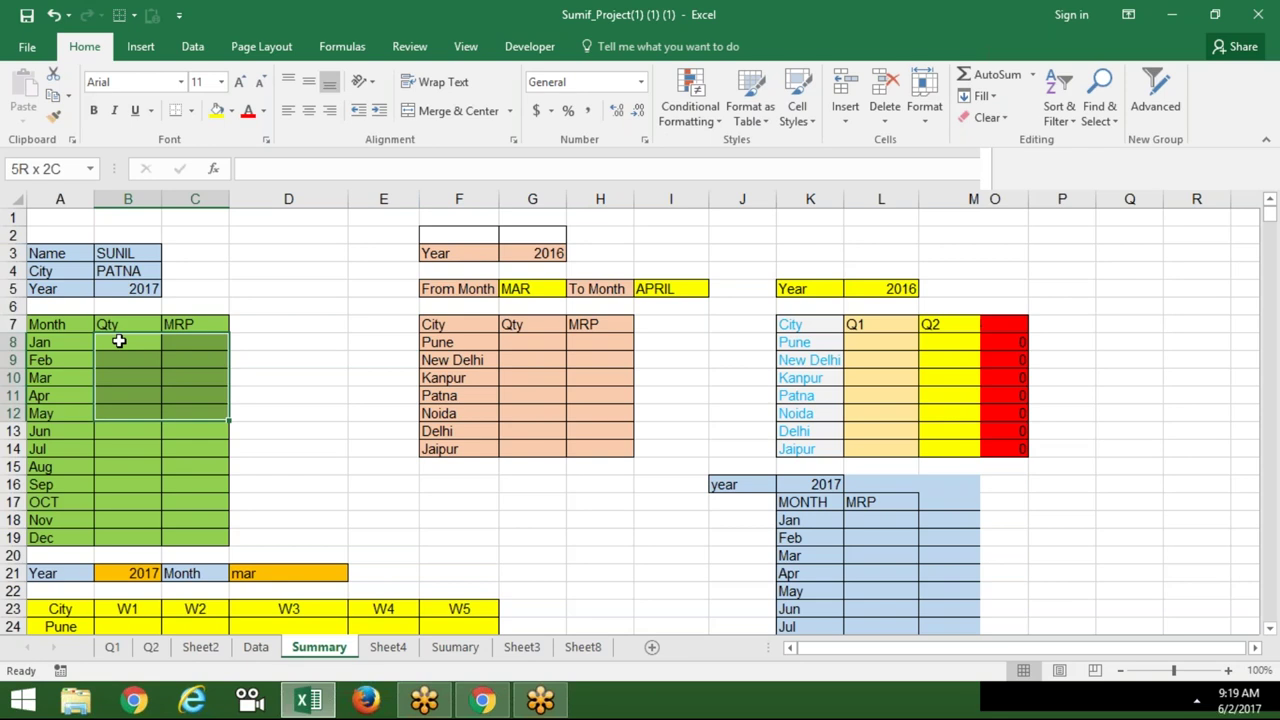
key("shift+Down")
key("shift+Down")
key("shift+Down")
key("shift+Down")
key("shift+Down")
key("shift+Down")
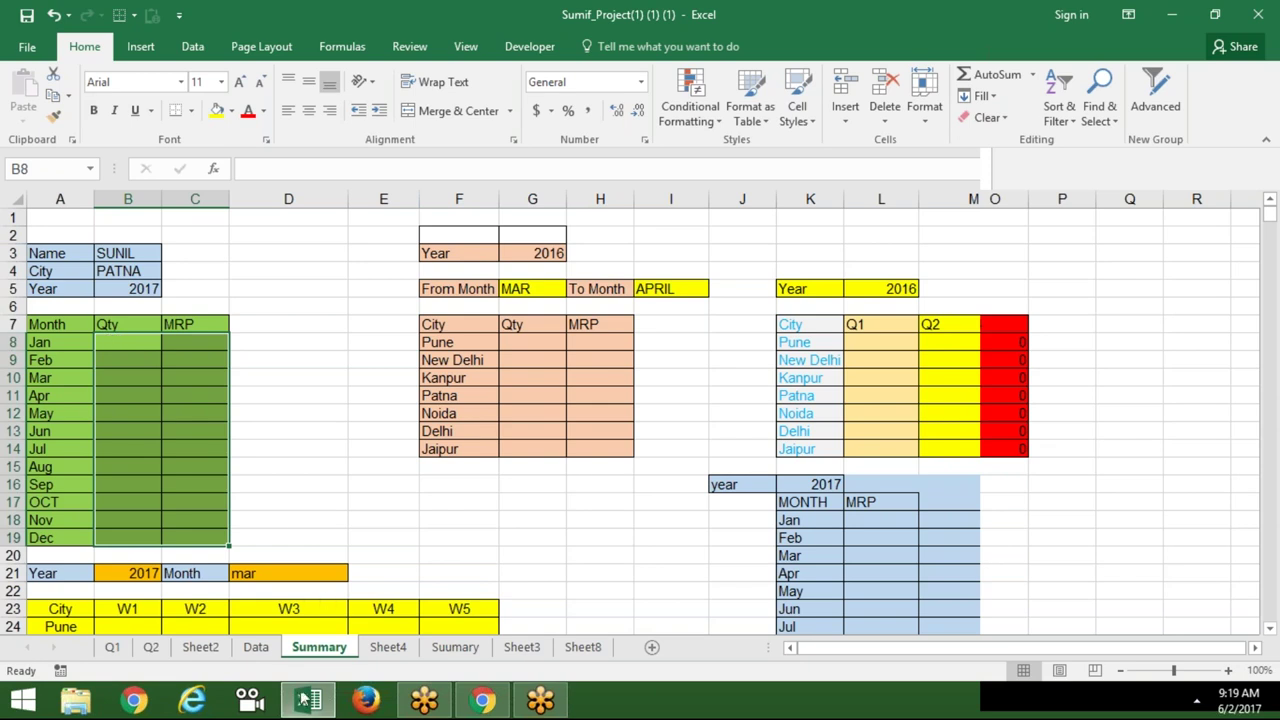
left_click(63, 341)
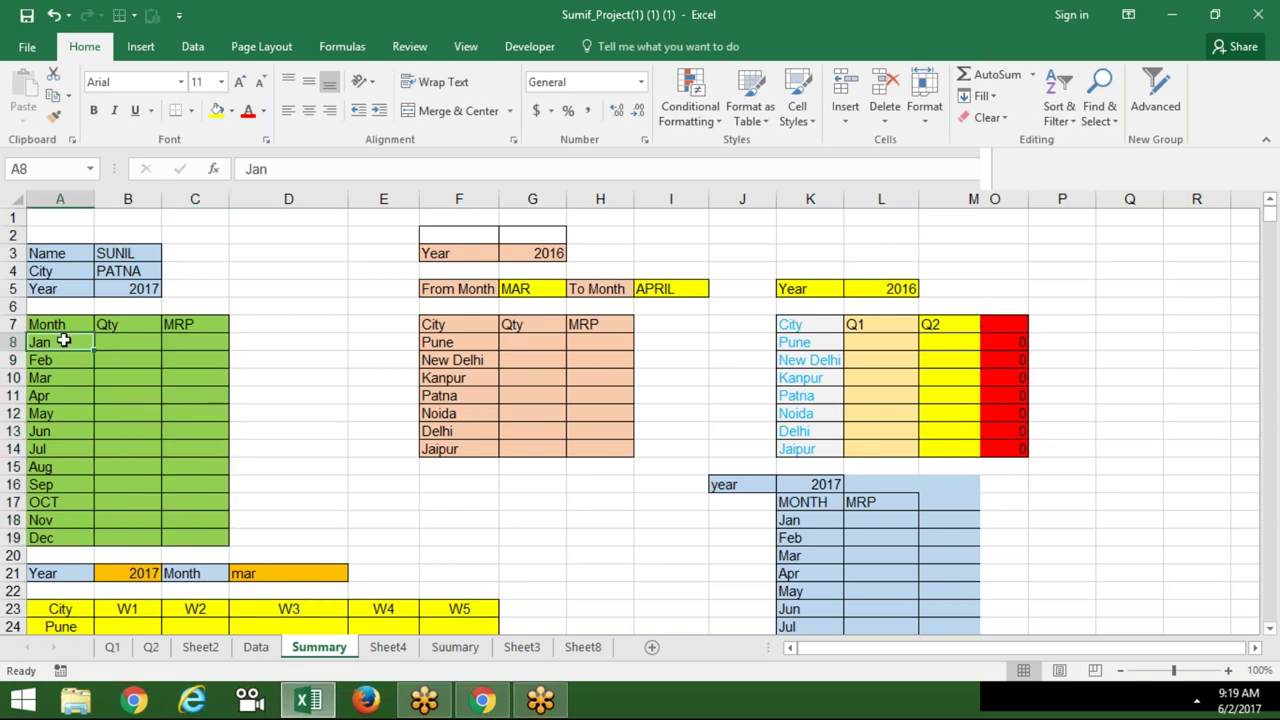
key("ctrl+shift+Down")
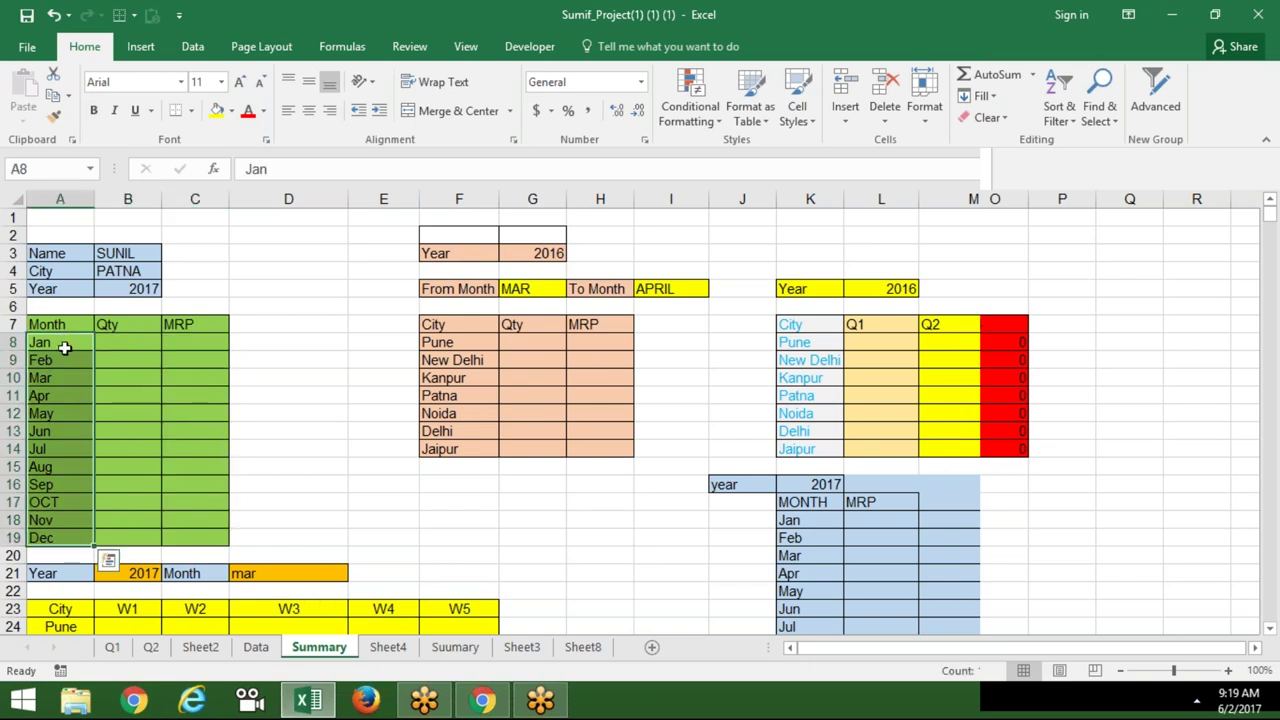
left_click(255, 647)
left_click(396, 252)
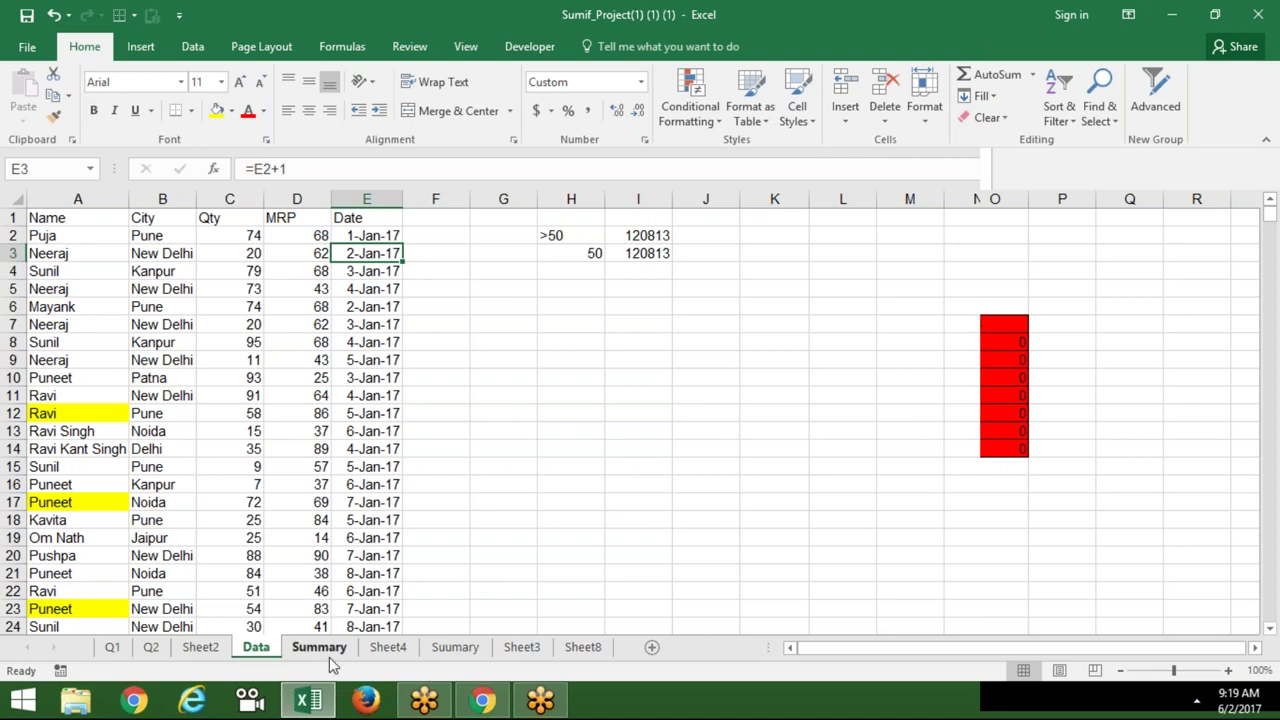
left_click(162, 306)
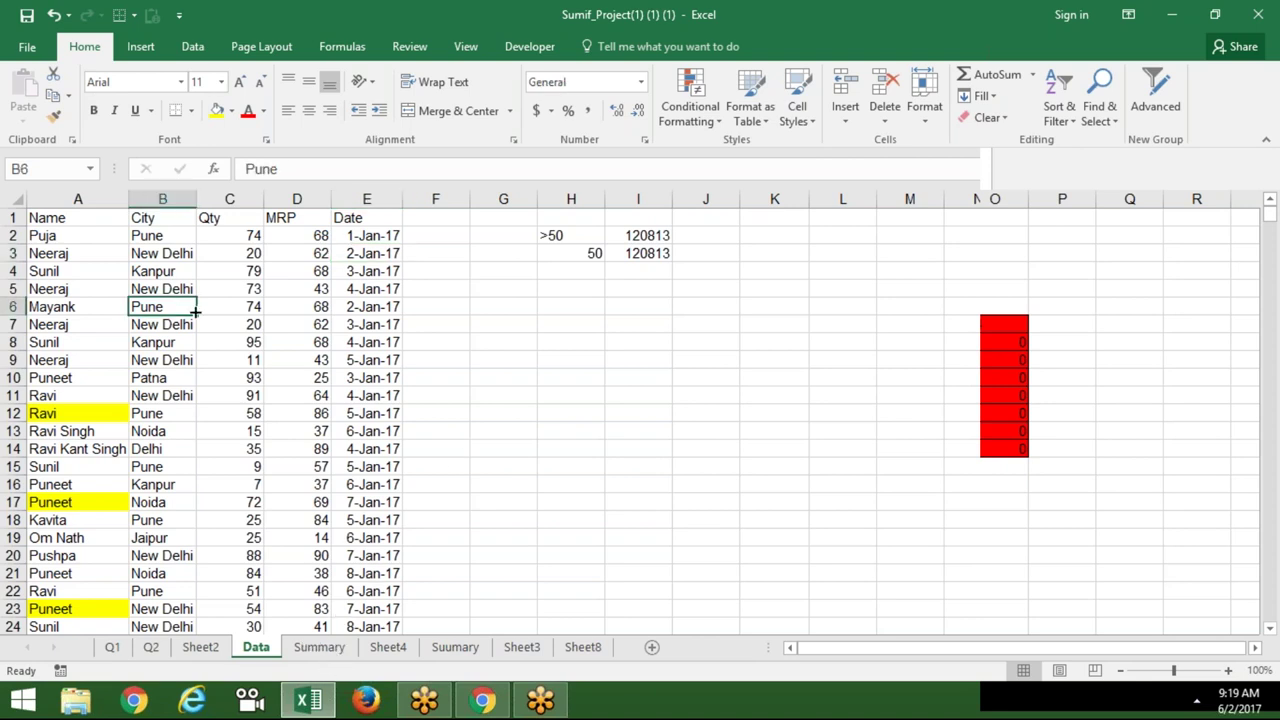
left_click(315, 648)
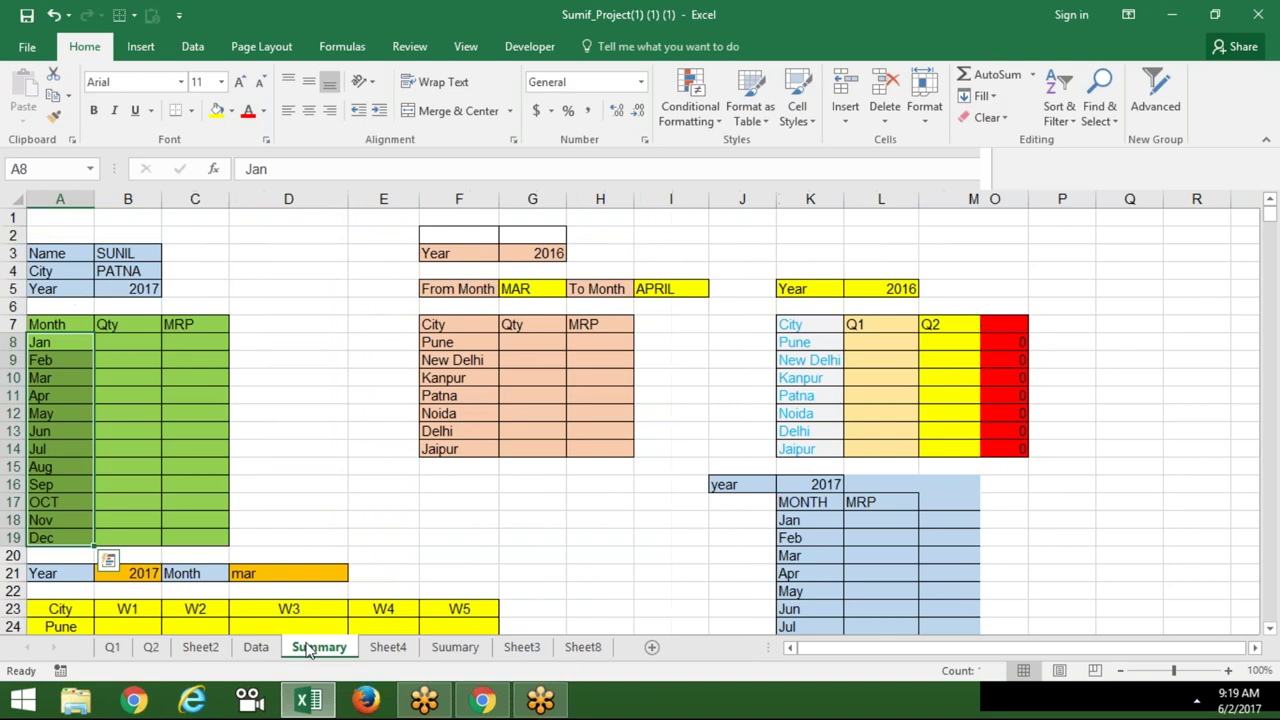
left_click(132, 323)
left_click(249, 345)
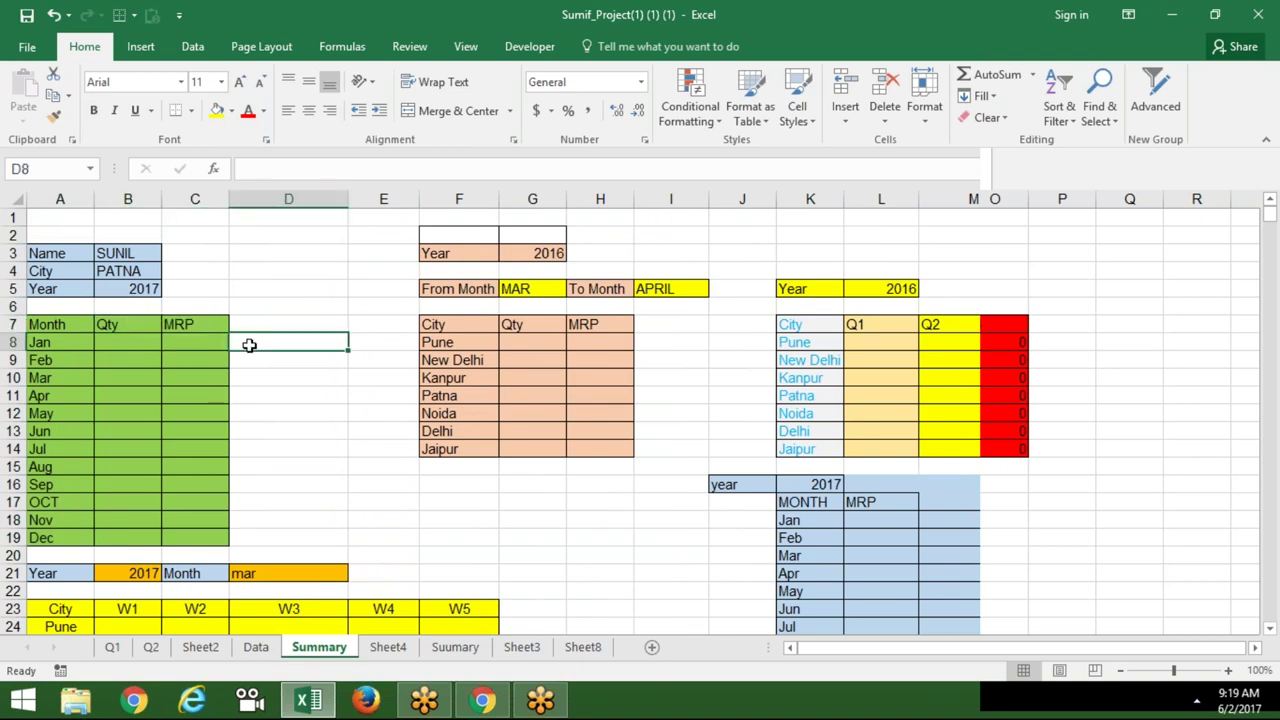
Enter ="1-"&A8&"-"&B5 in D8 to build the 1-Jan-2017 date
type("=")
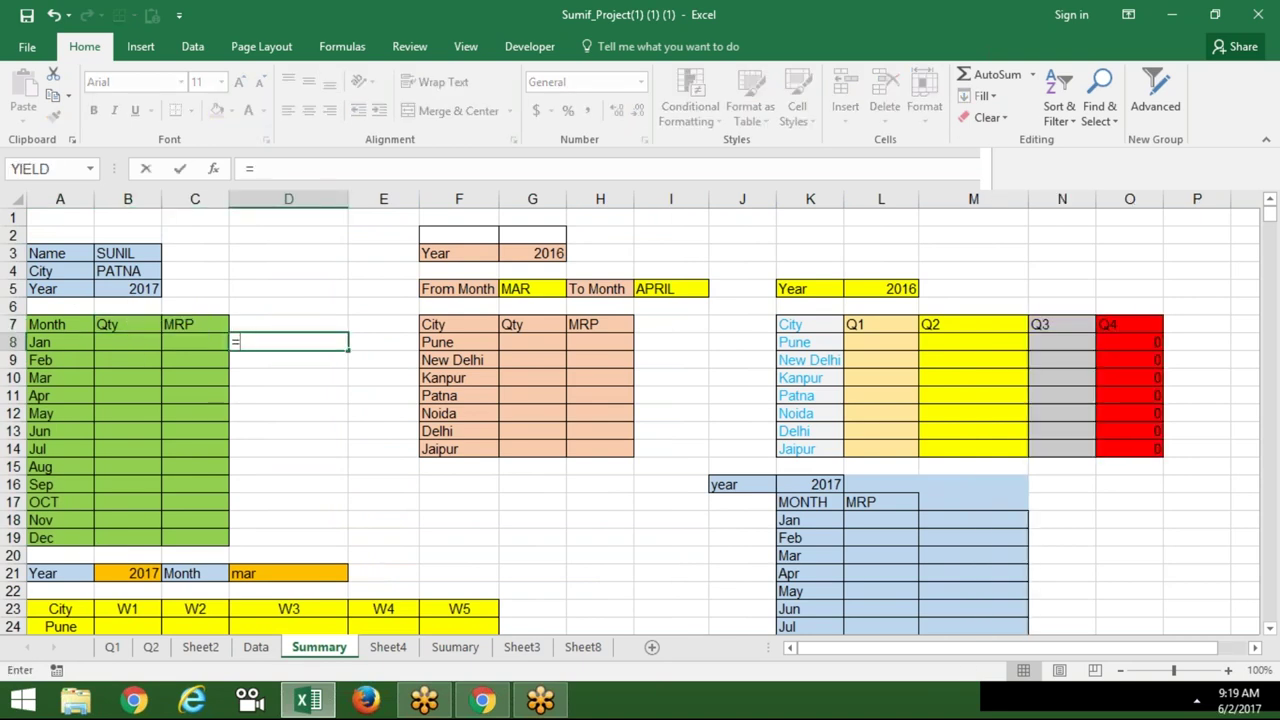
type("\"")
key("BackSpace")
type("\"1-\"&")
left_click(58, 342)
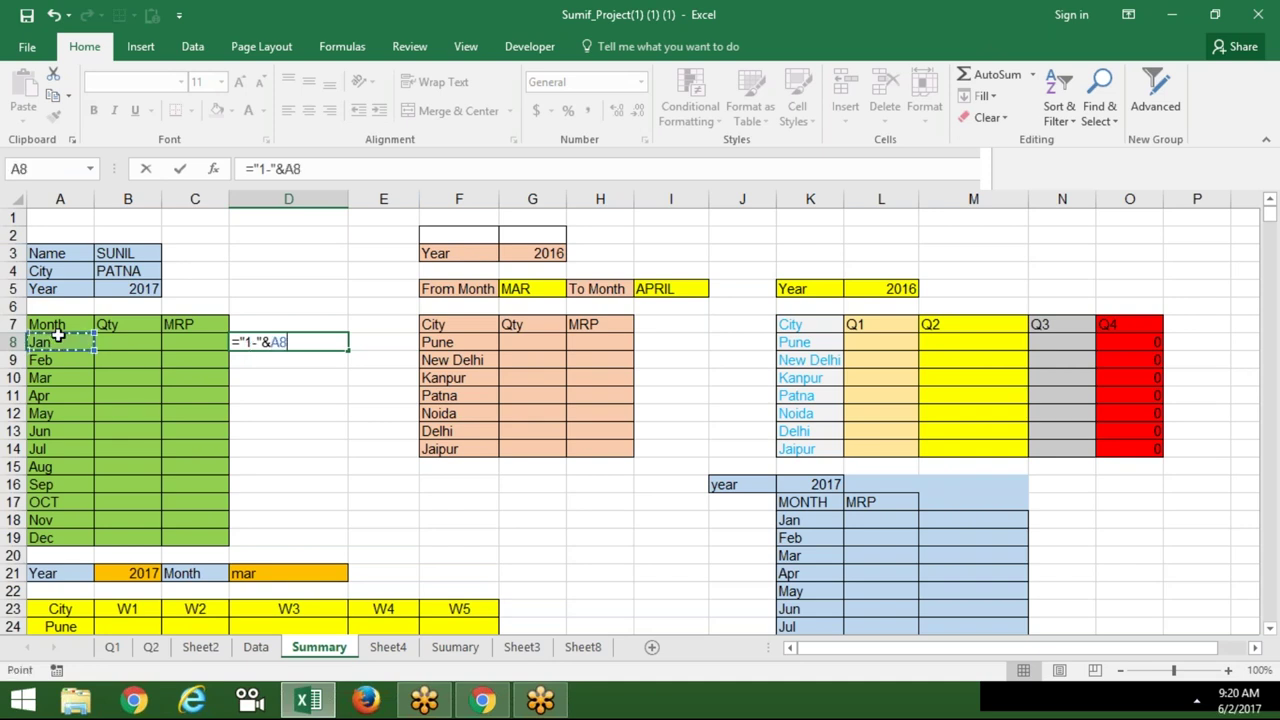
type("&")
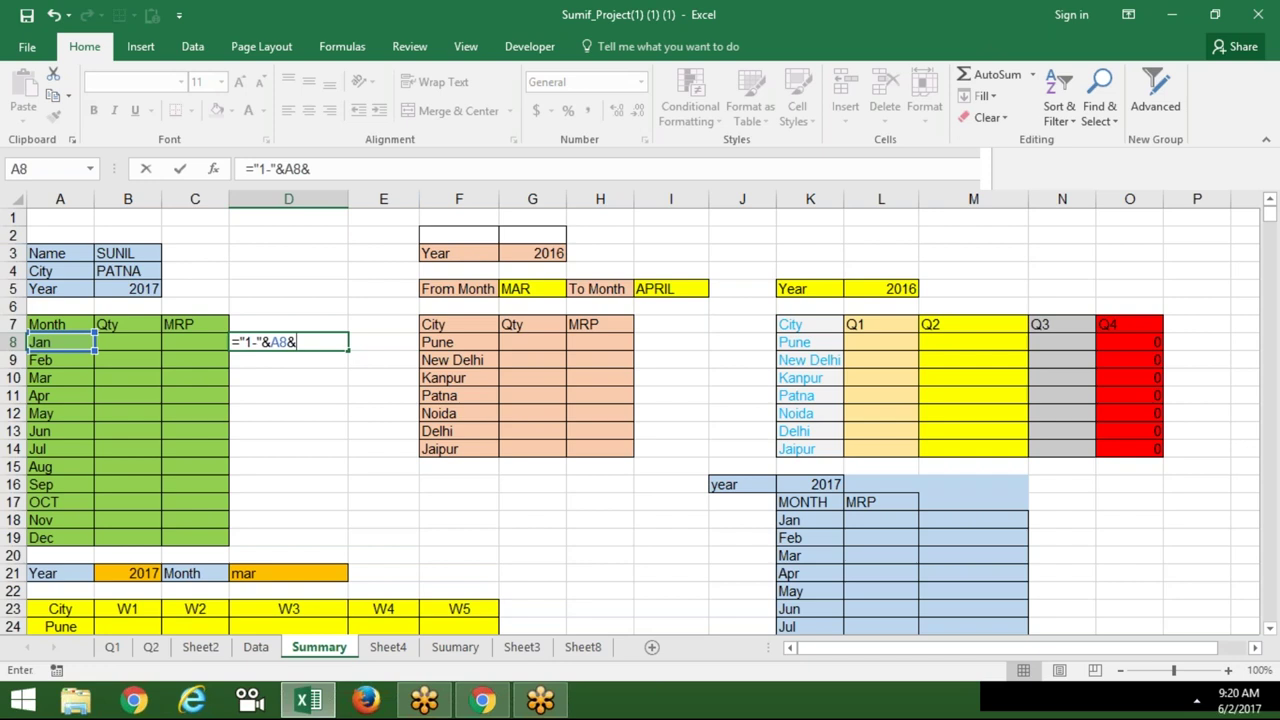
type("\"-\"")
type("&")
left_click(98, 289)
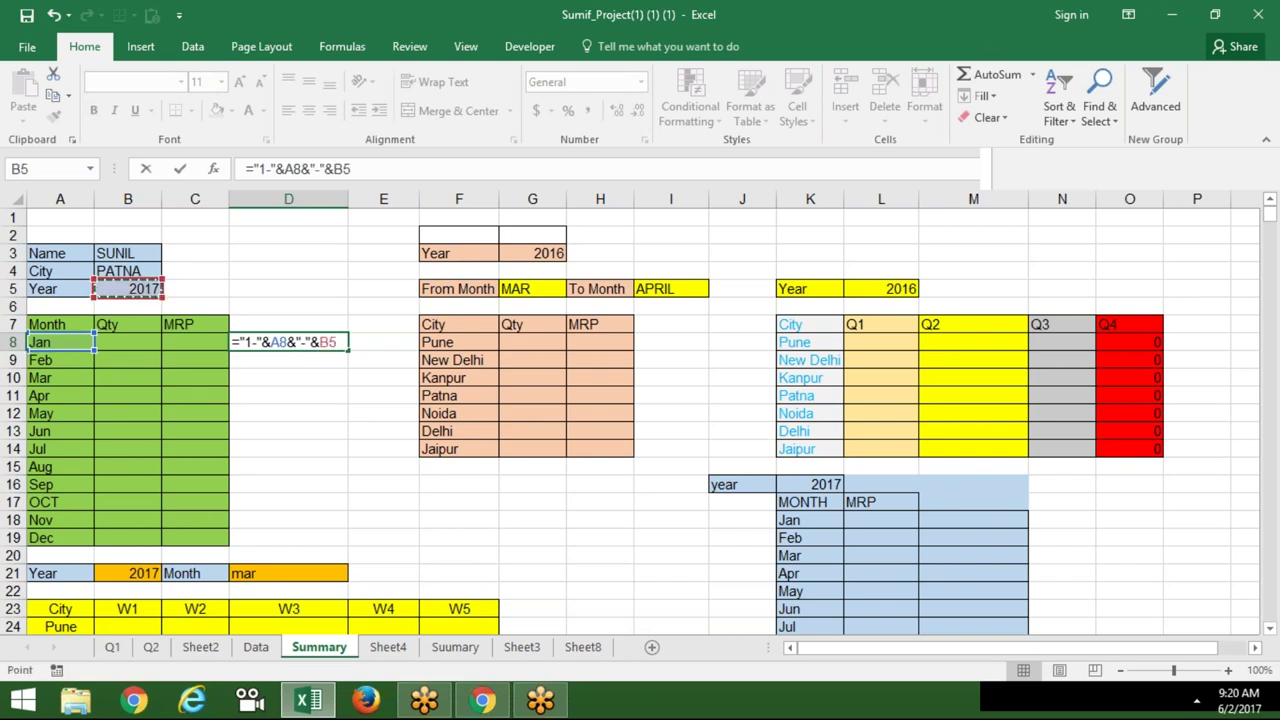
key("Return")
Lock the year reference as $B$5 and fill the date formula down to D19
left_click(288, 342)
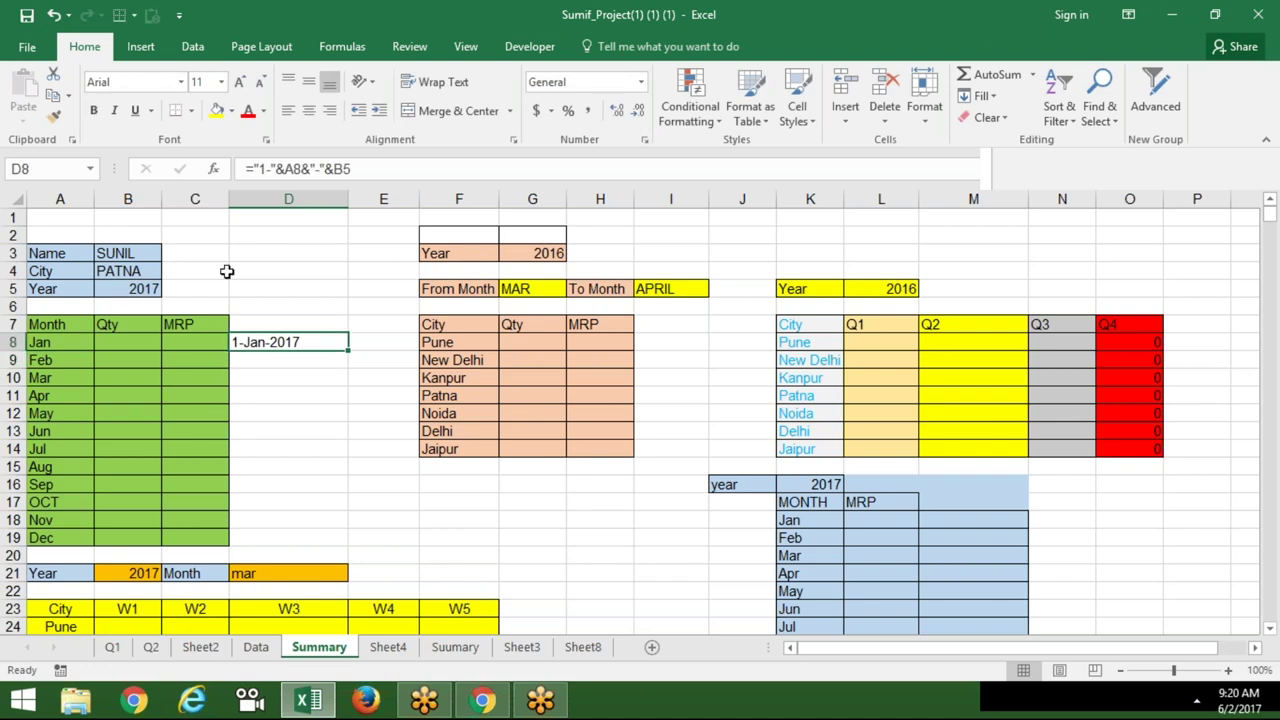
left_click(336, 168)
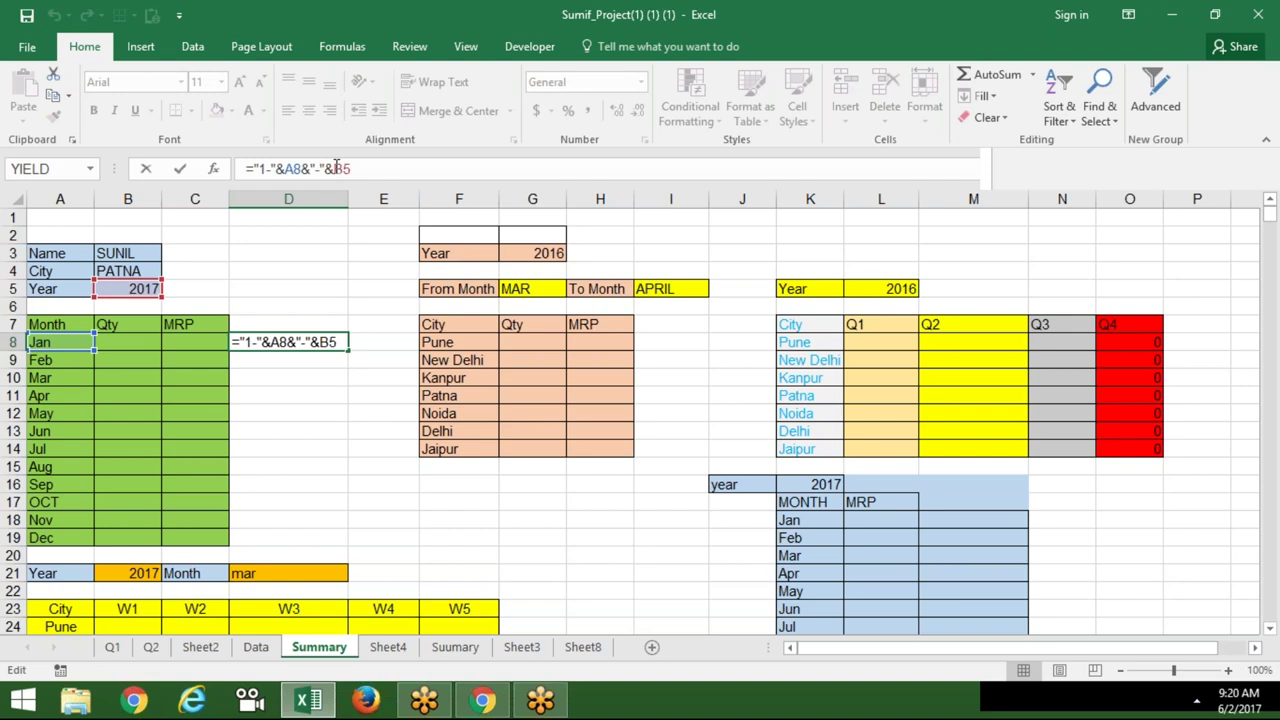
key("F4")
key("Return")
key("Up")
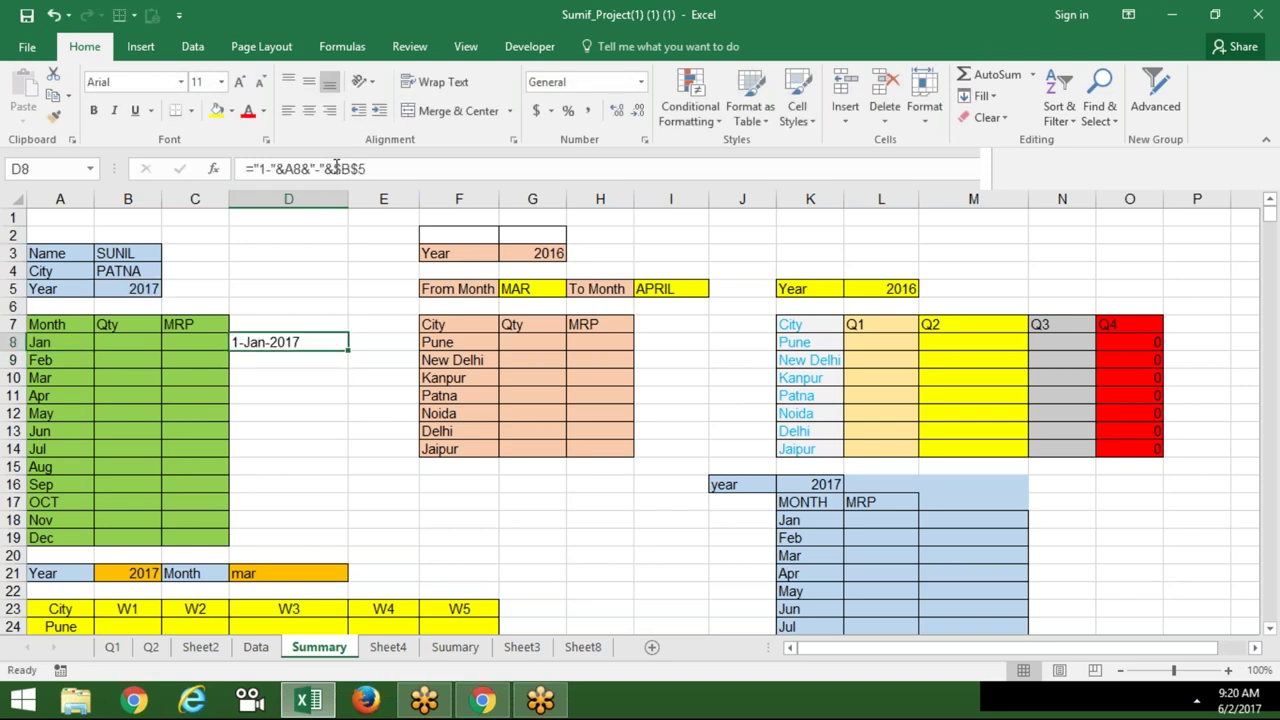
left_click_drag(347, 350, 347, 542)
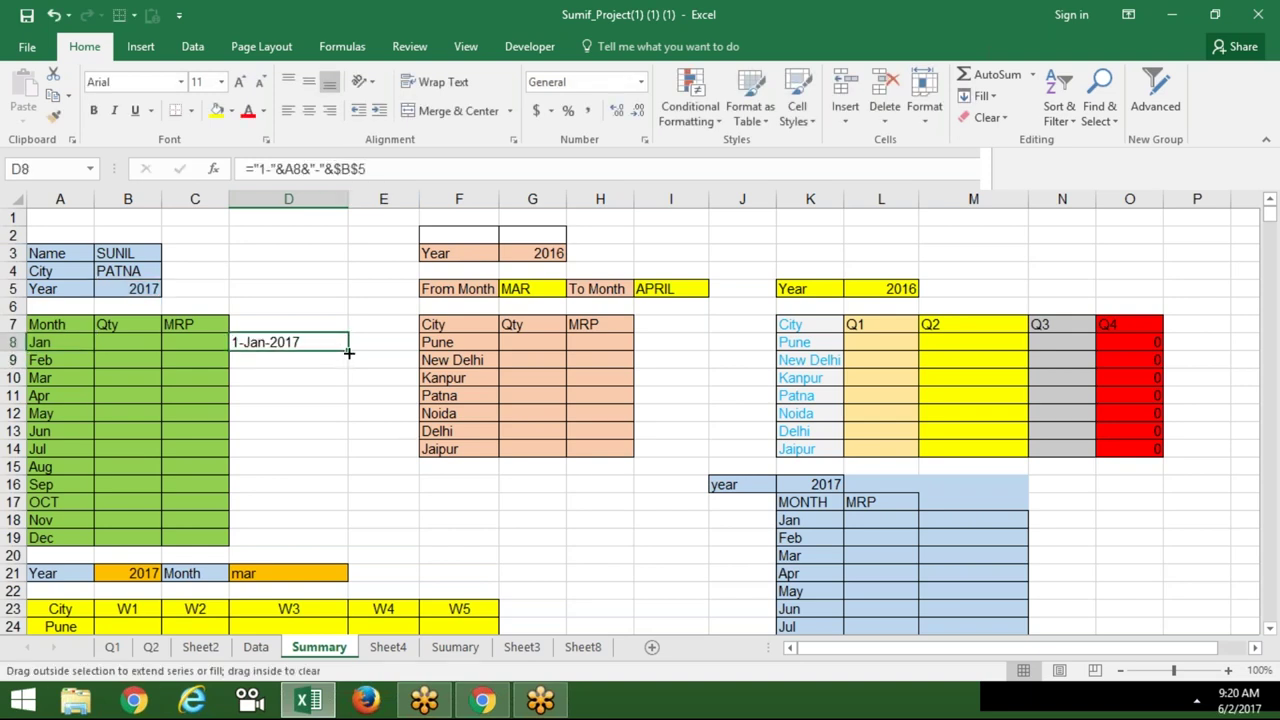
Enter =EOMONTH(D8,0) in E8 and fill it down to E19 for month-end dates
left_click(368, 346)
type("=")
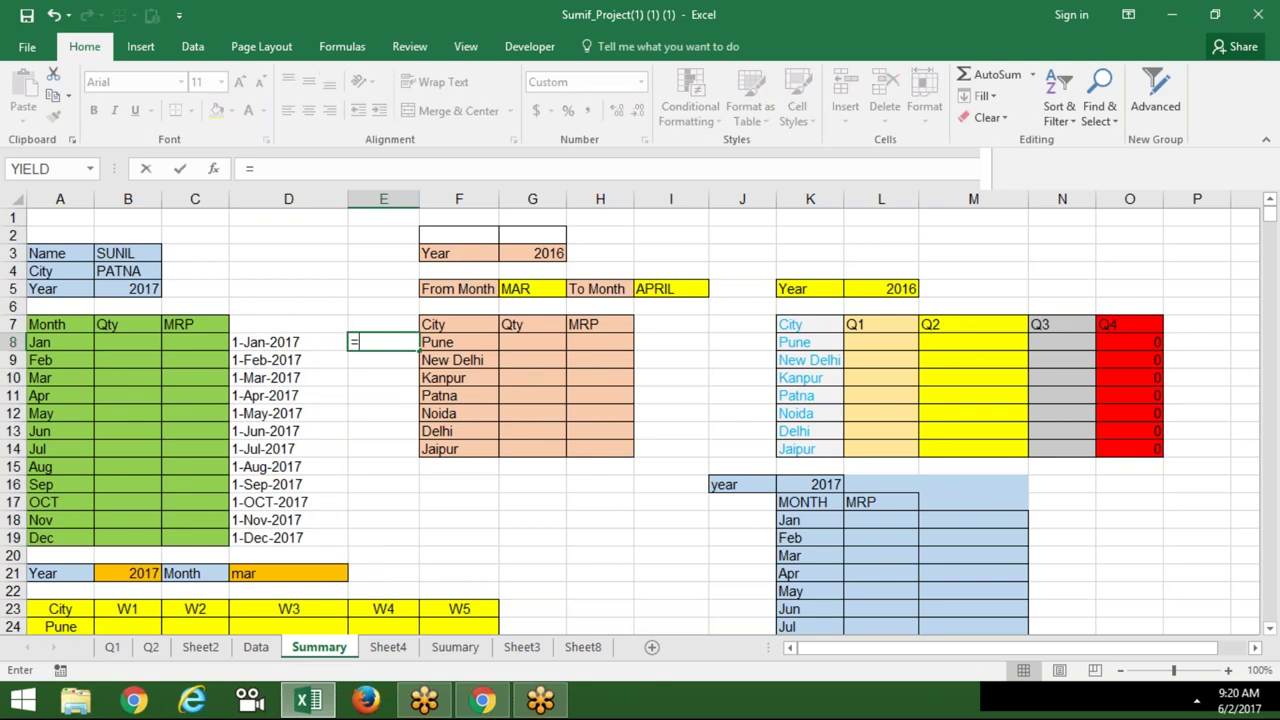
type("eo")
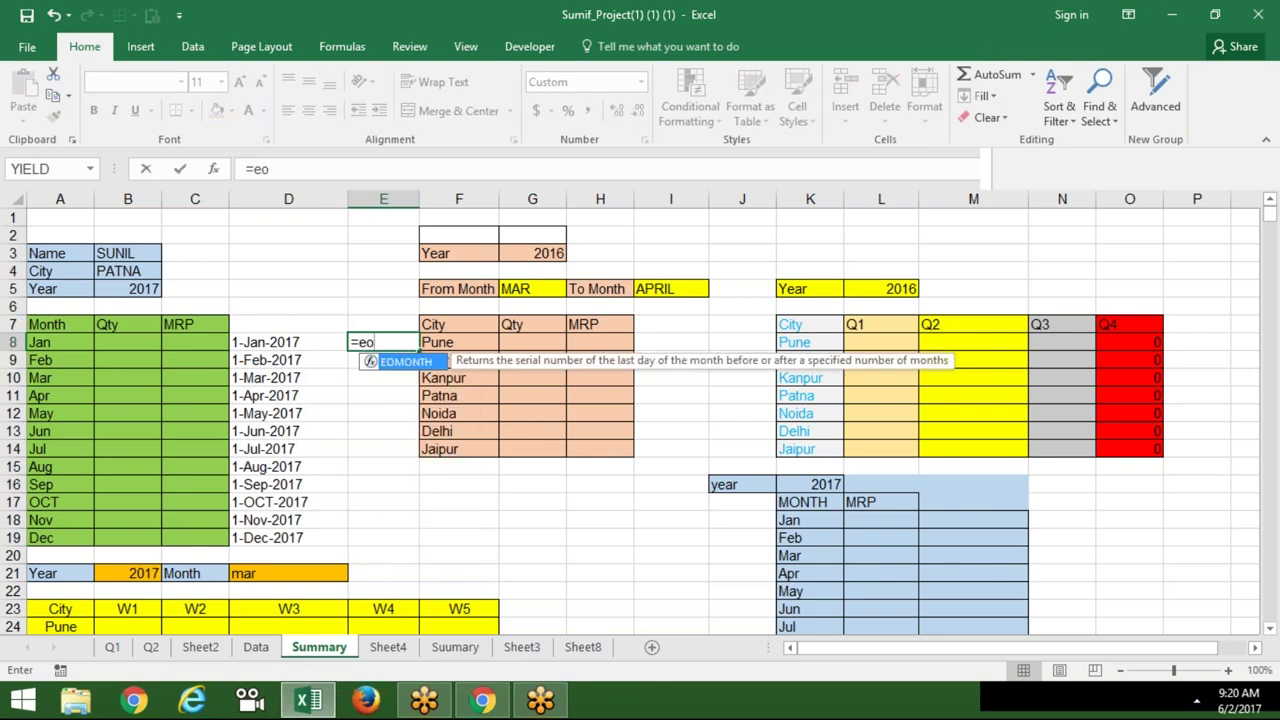
key("Tab")
key("Left")
type(",")
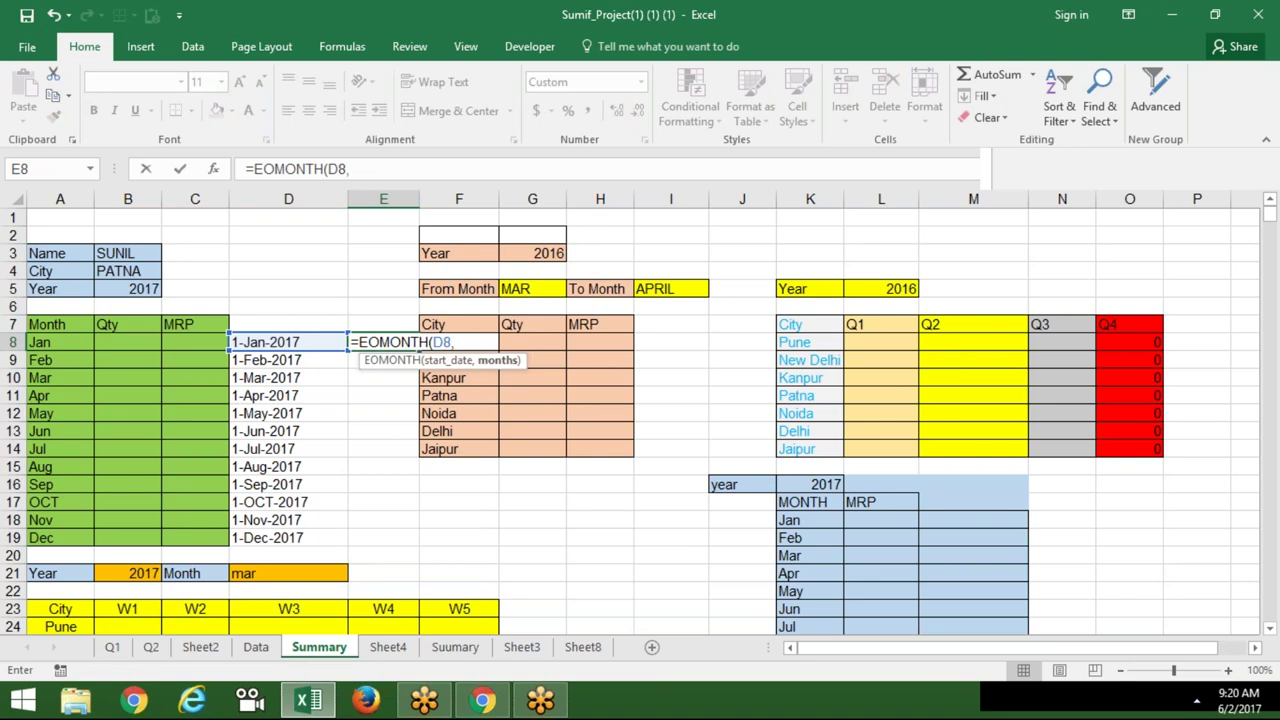
type("0")
key("BackSpace")
type("0")
key("Return")
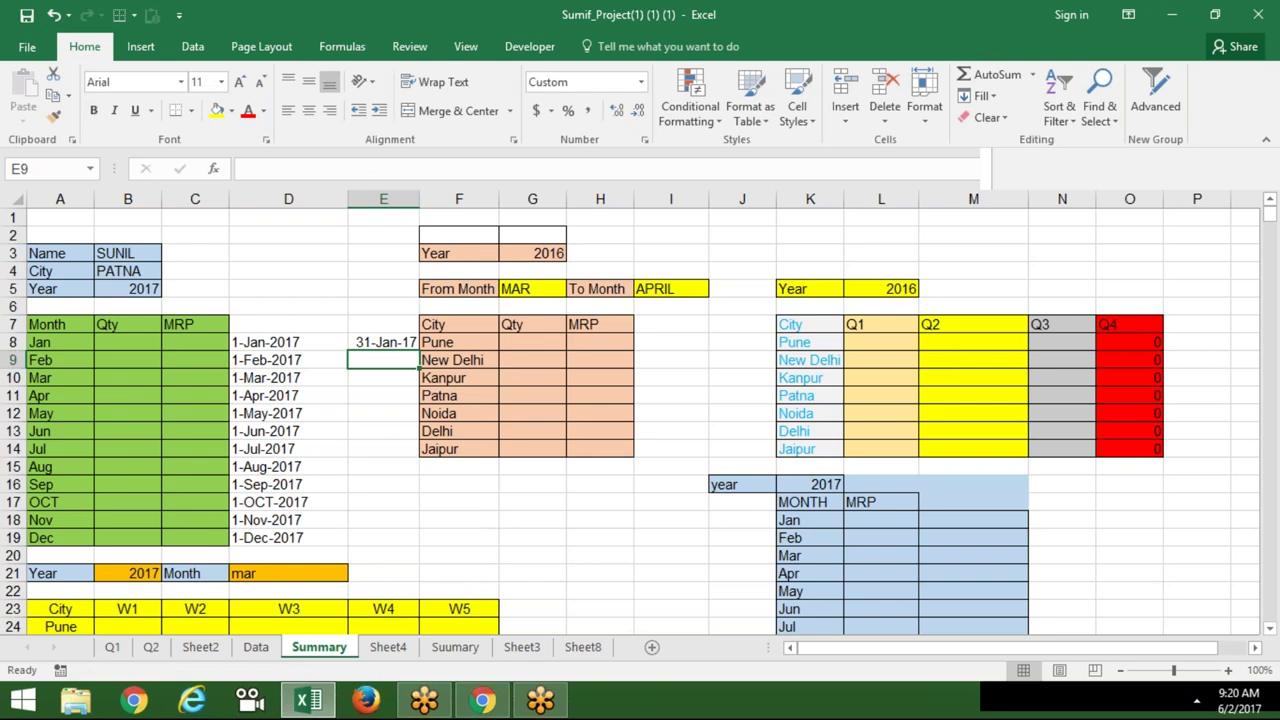
left_click(381, 344)
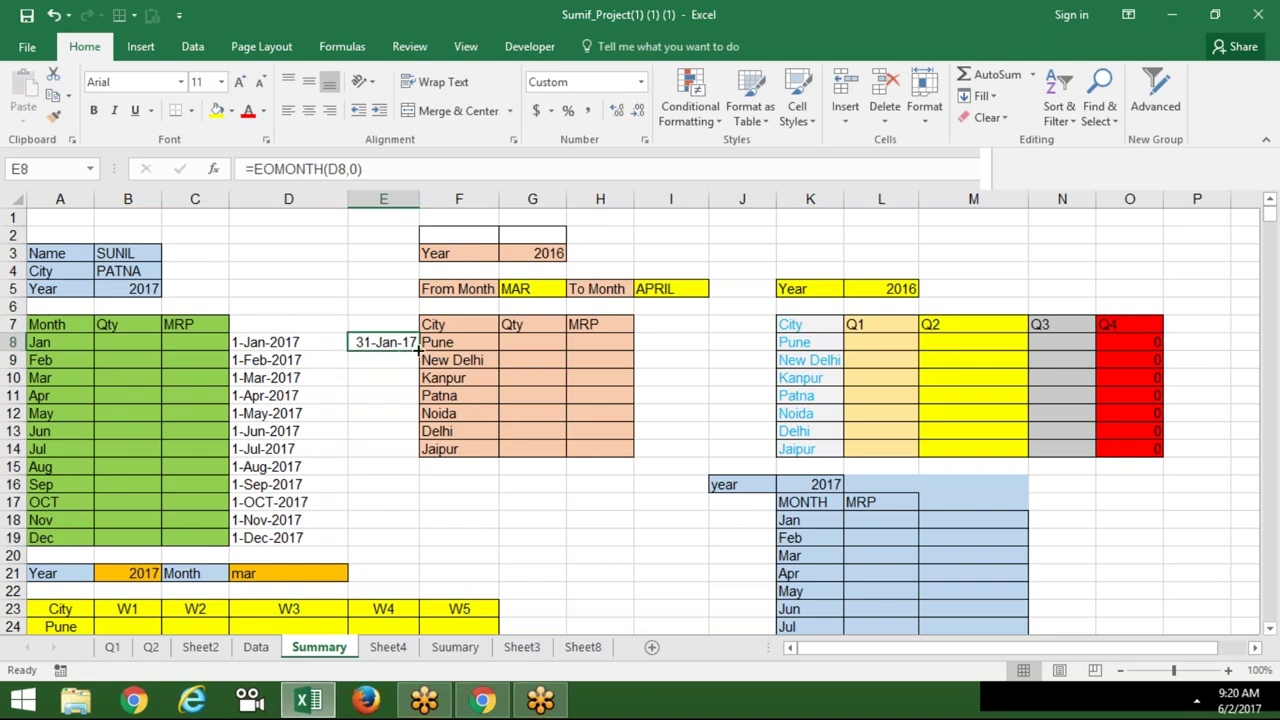
left_click_drag(418, 349, 418, 545)
left_click(281, 342)
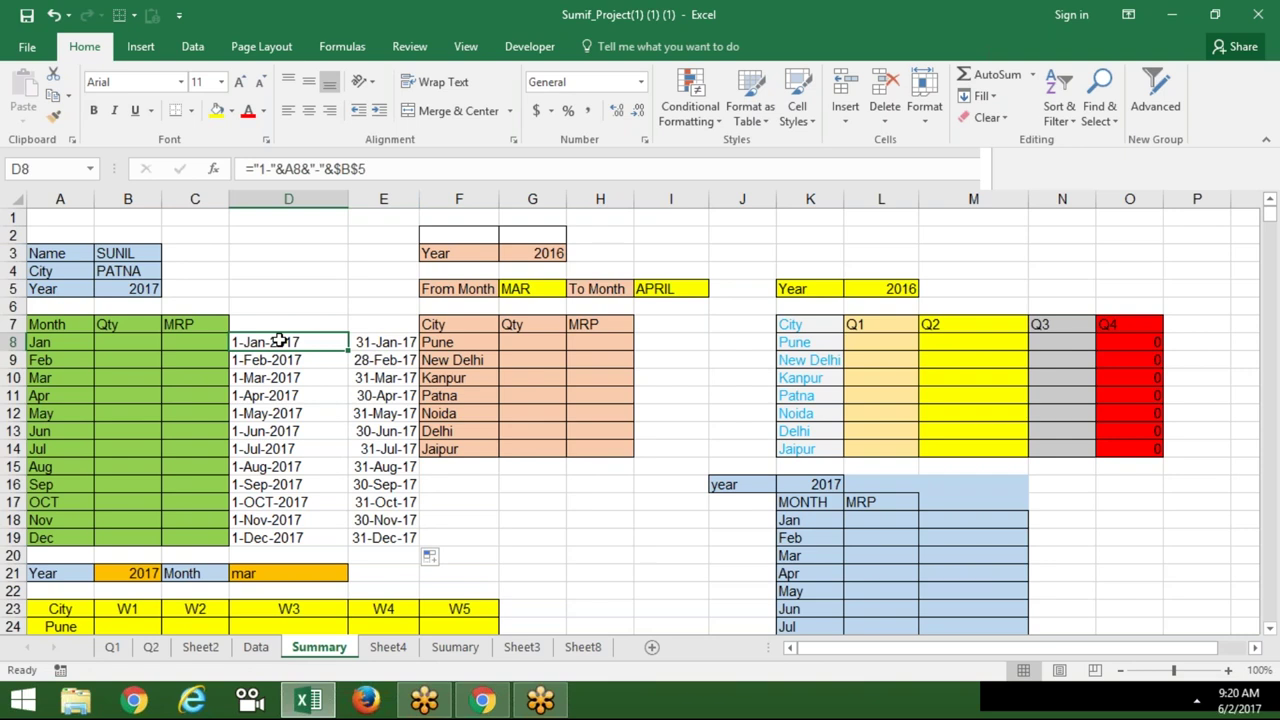
left_click(141, 340)
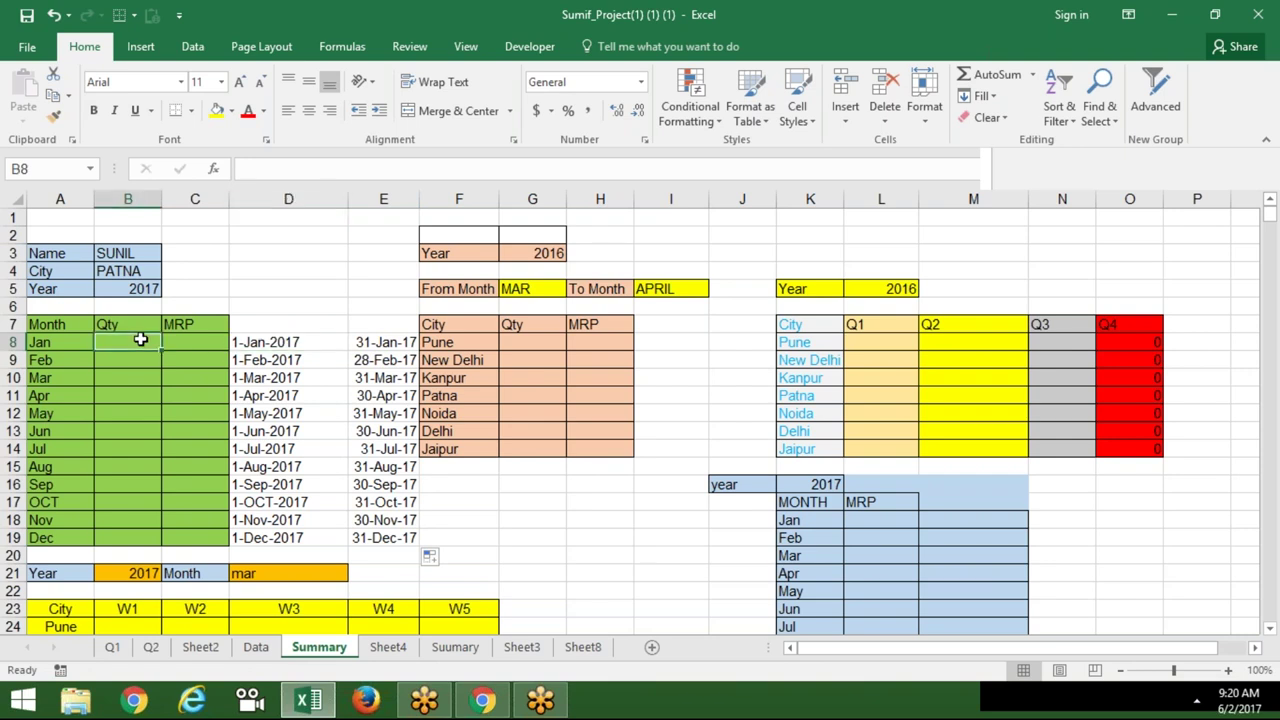
Start a SUMIFS in B8 summing Data column C with Data column A as first criteria range
type("=")
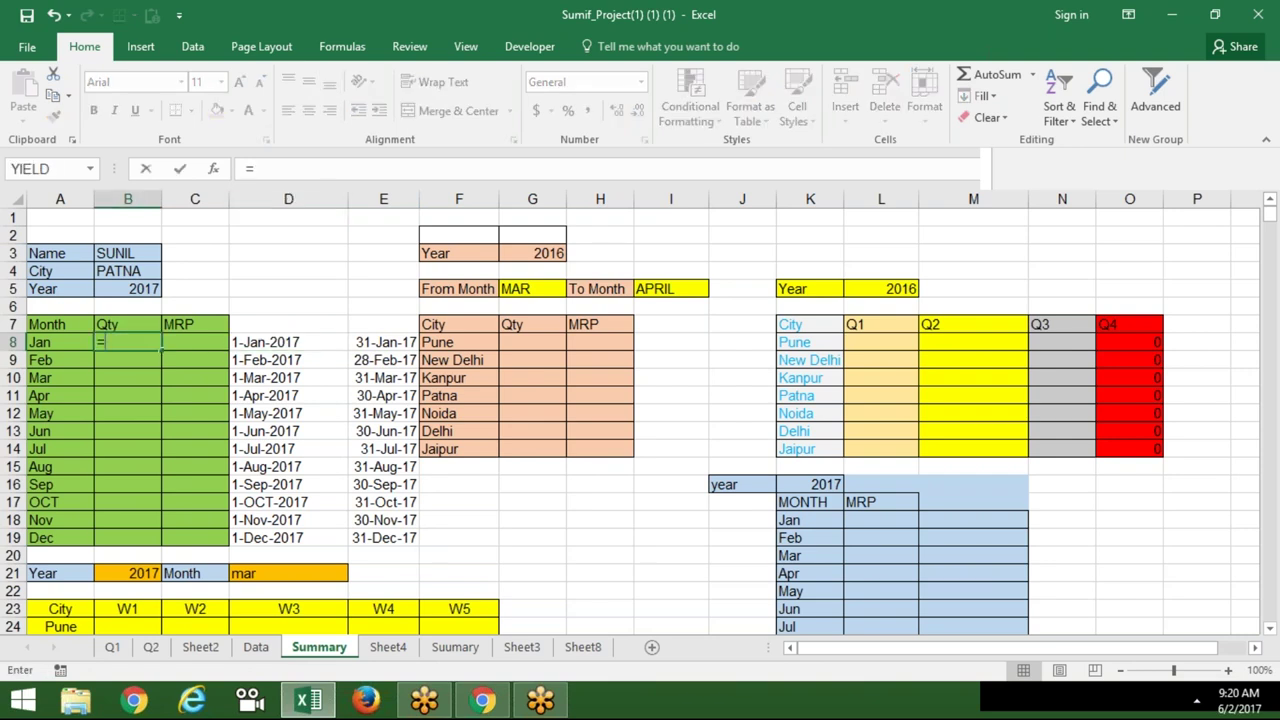
type("sumif")
key("Down")
key("Tab")
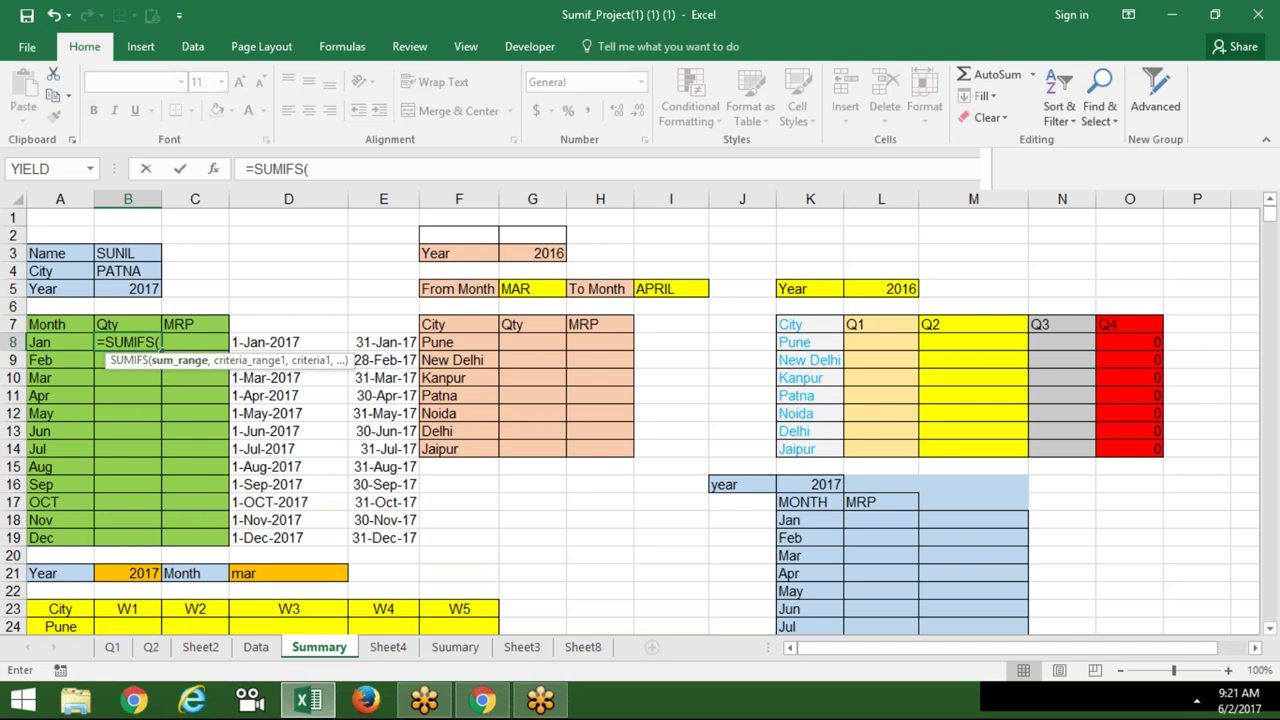
left_click(255, 646)
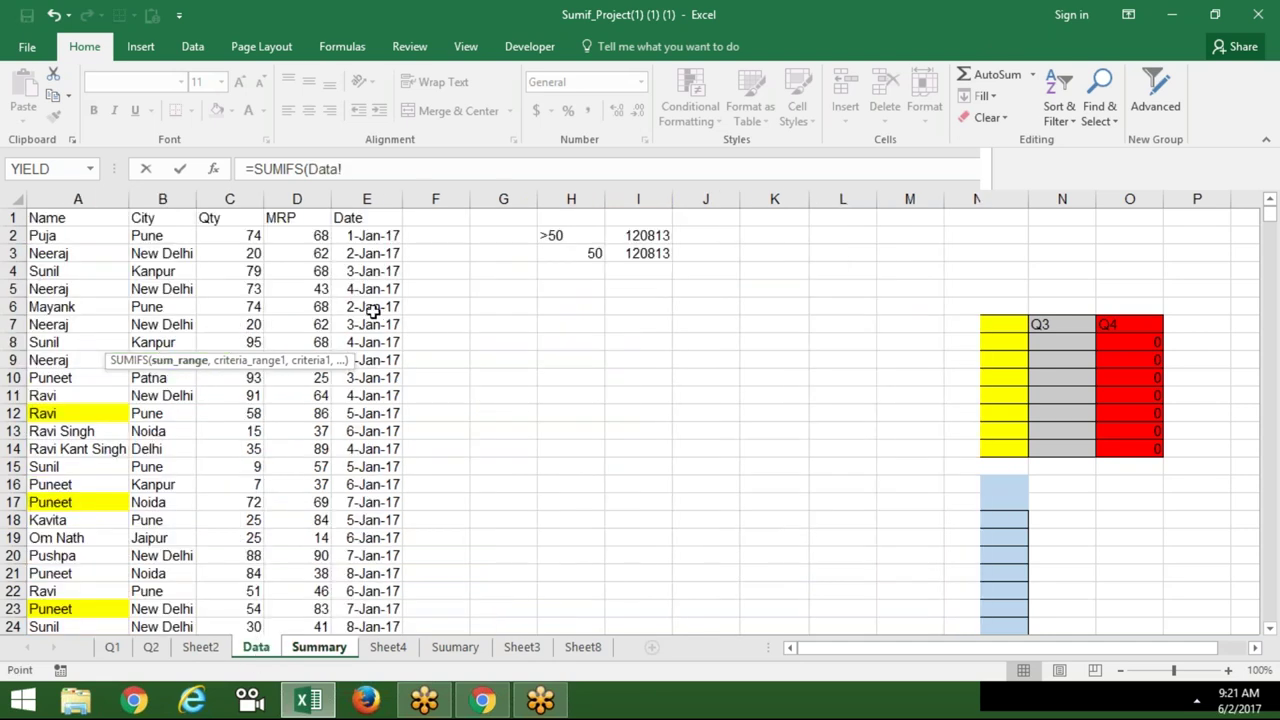
left_click(243, 202)
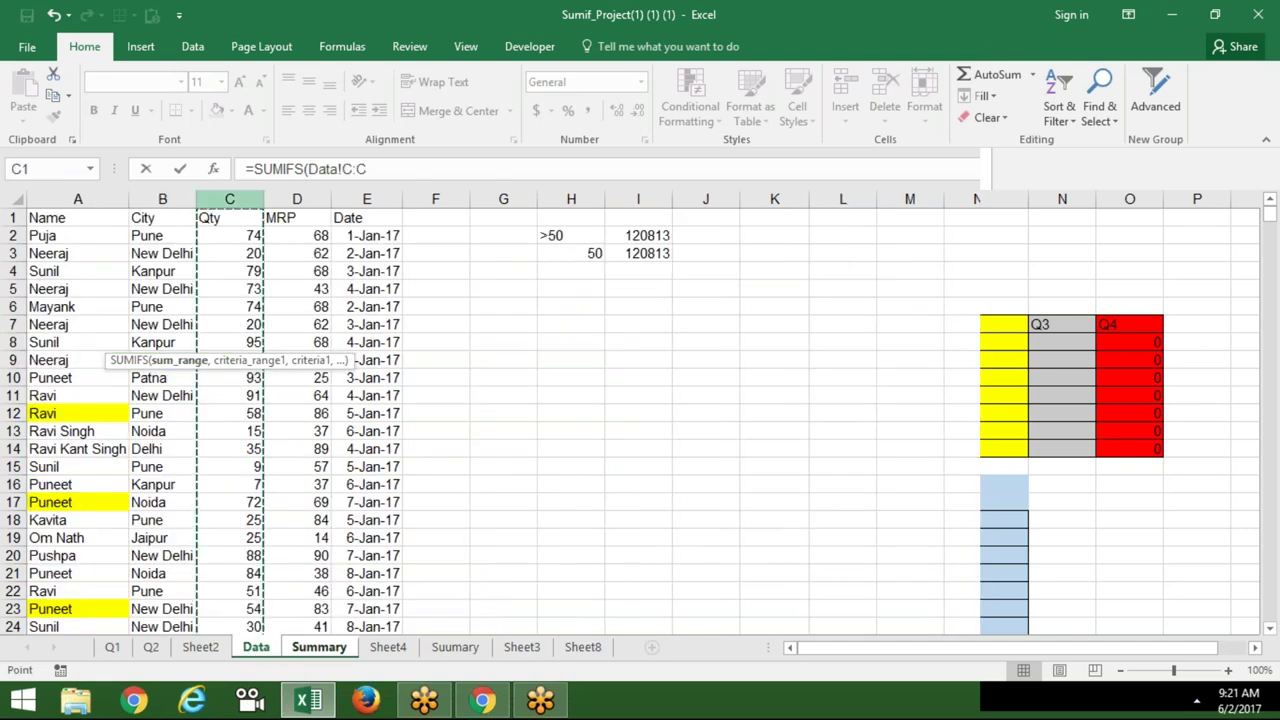
type(",")
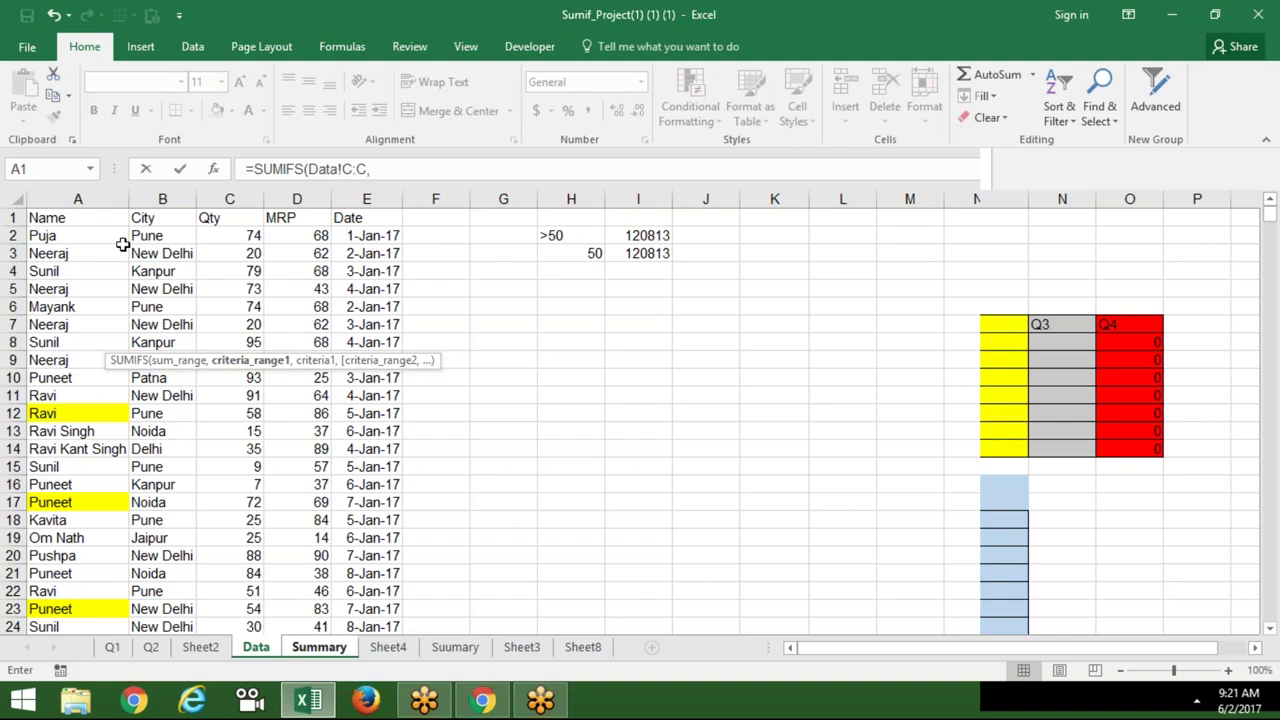
left_click(79, 200)
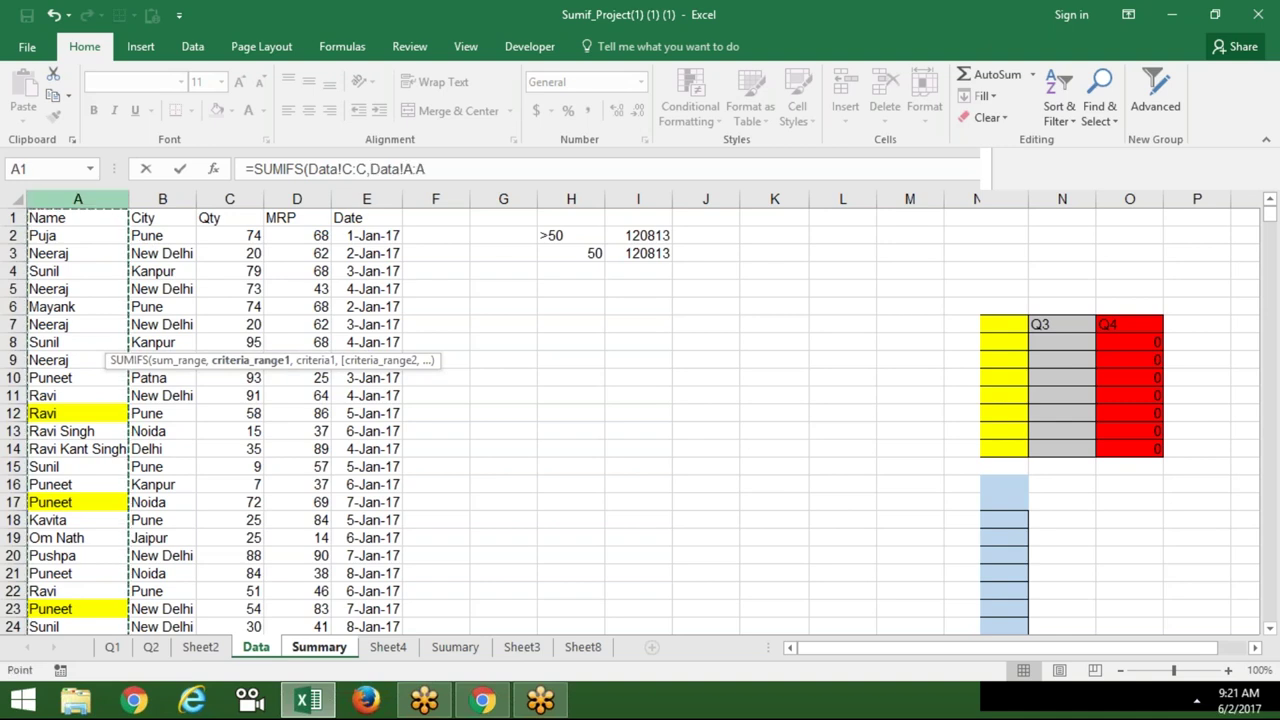
type(",")
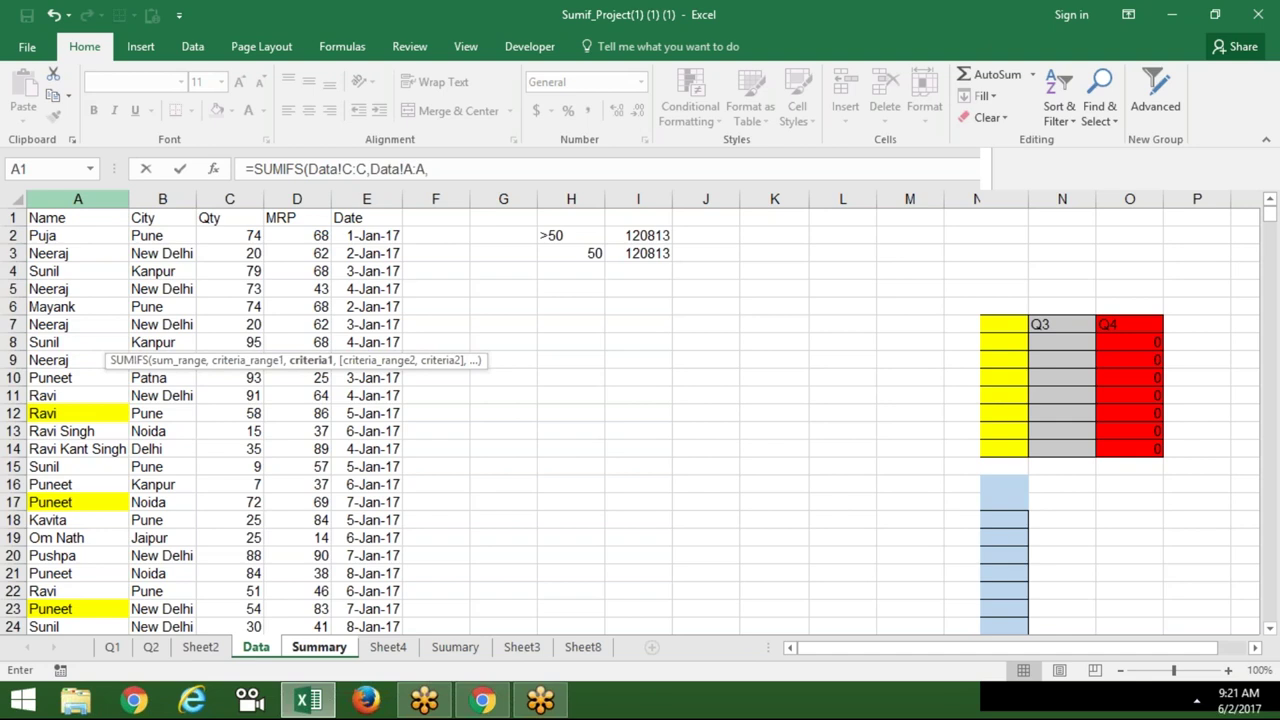
Add the B3 name criterion, Data City column B, and the B4 city criterion to the SUMIFS
left_click(336, 648)
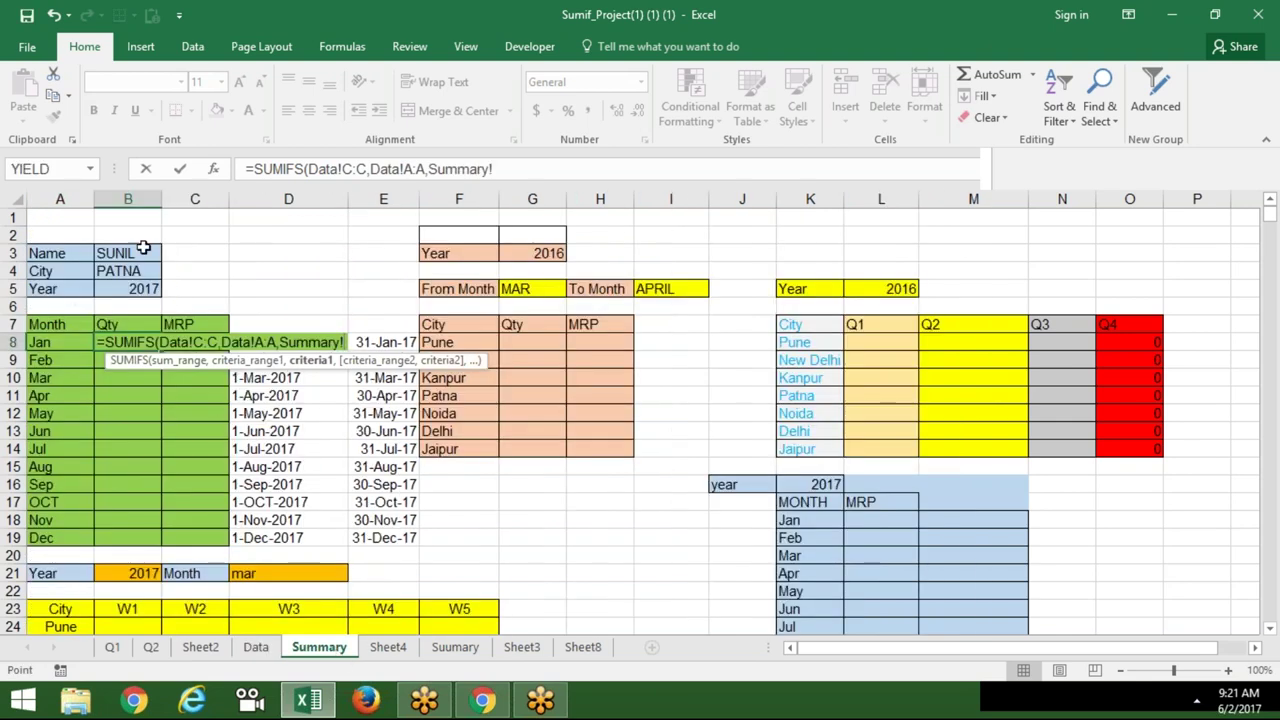
left_click(143, 254)
type(",")
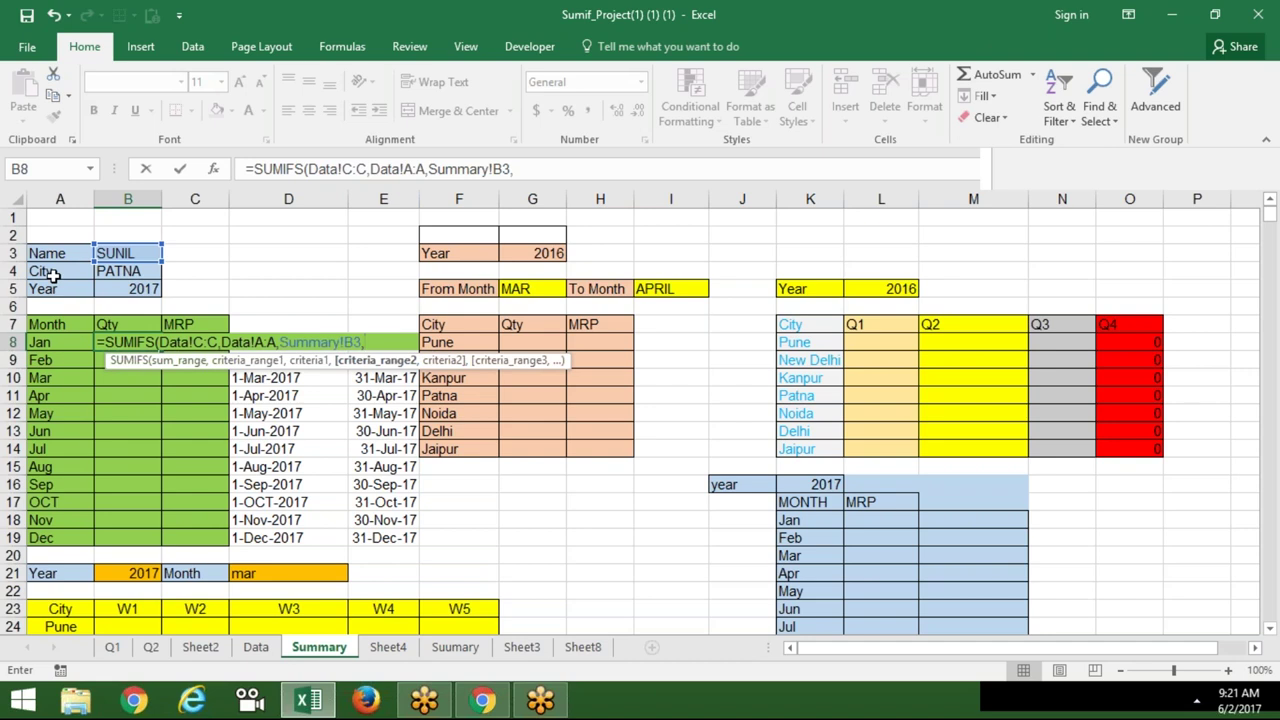
left_click(267, 655)
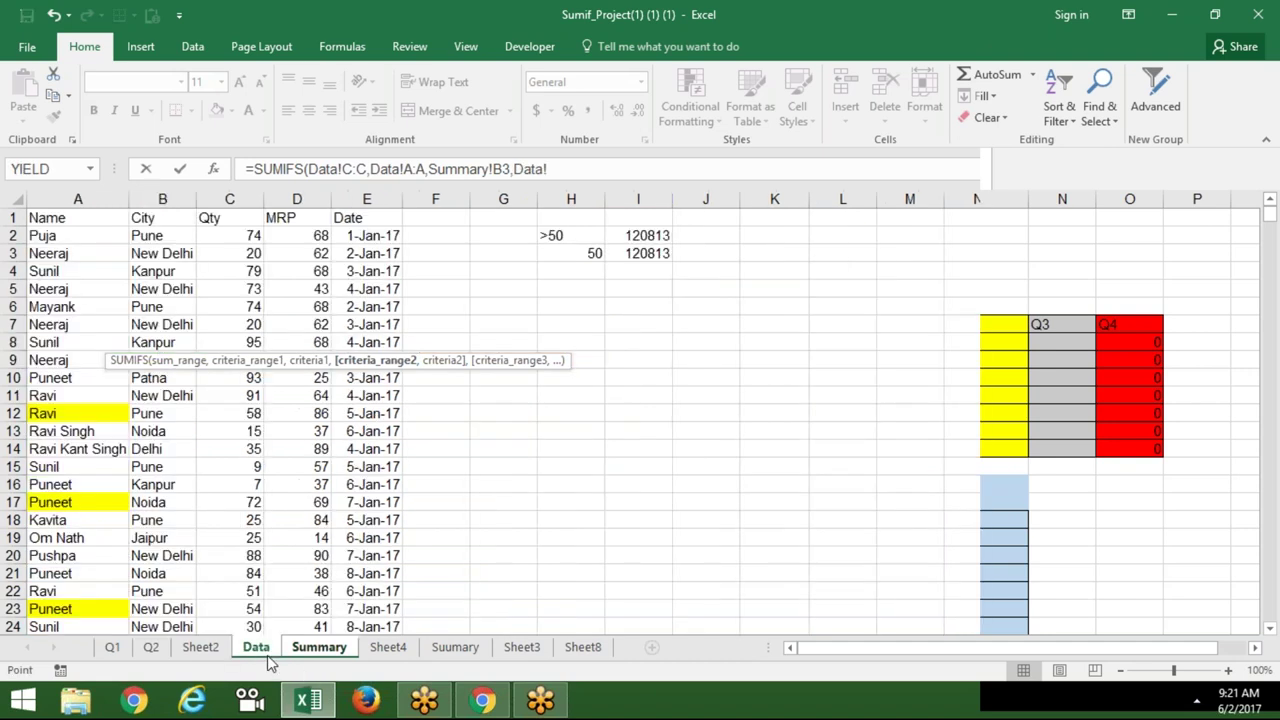
left_click(162, 199)
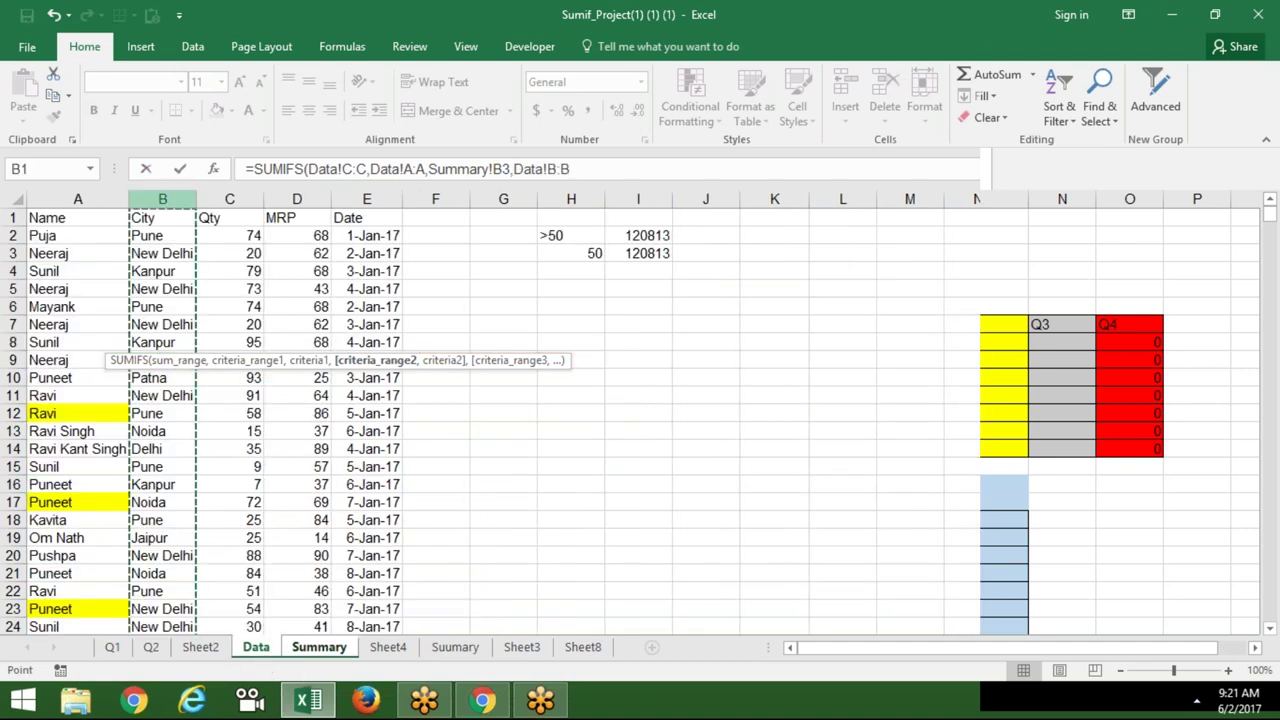
type(",")
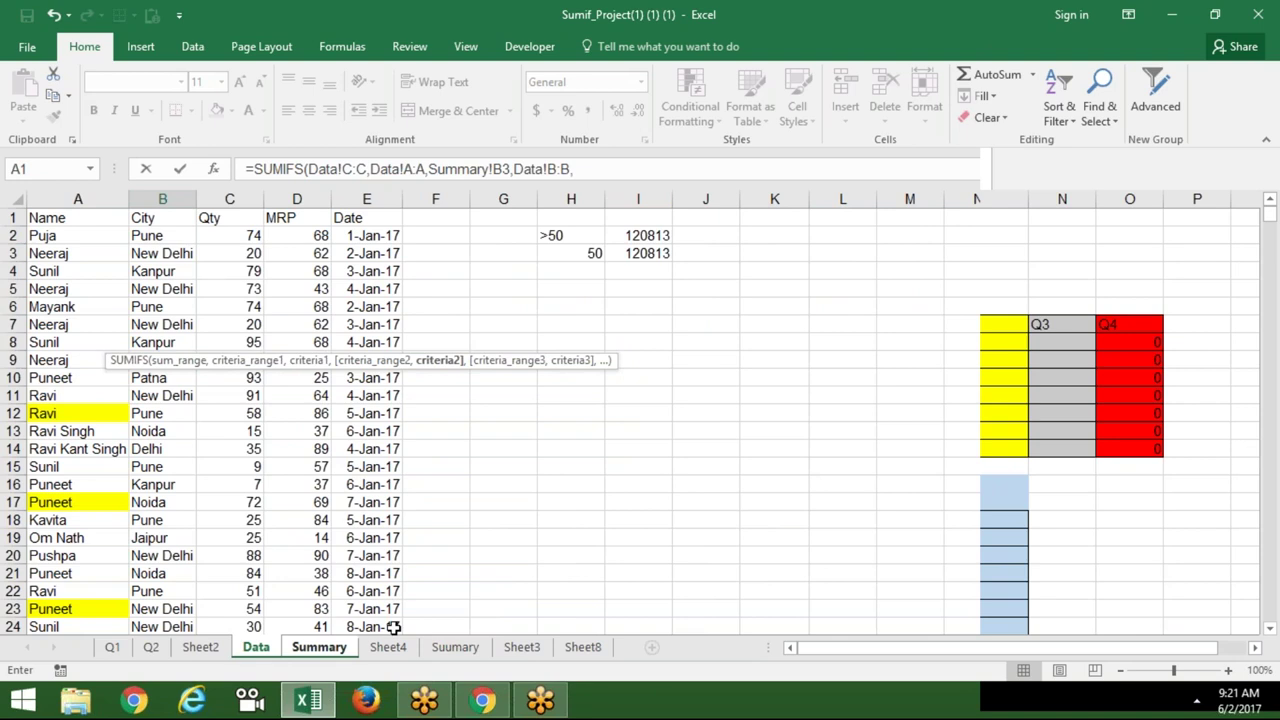
left_click(330, 650)
left_click(145, 271)
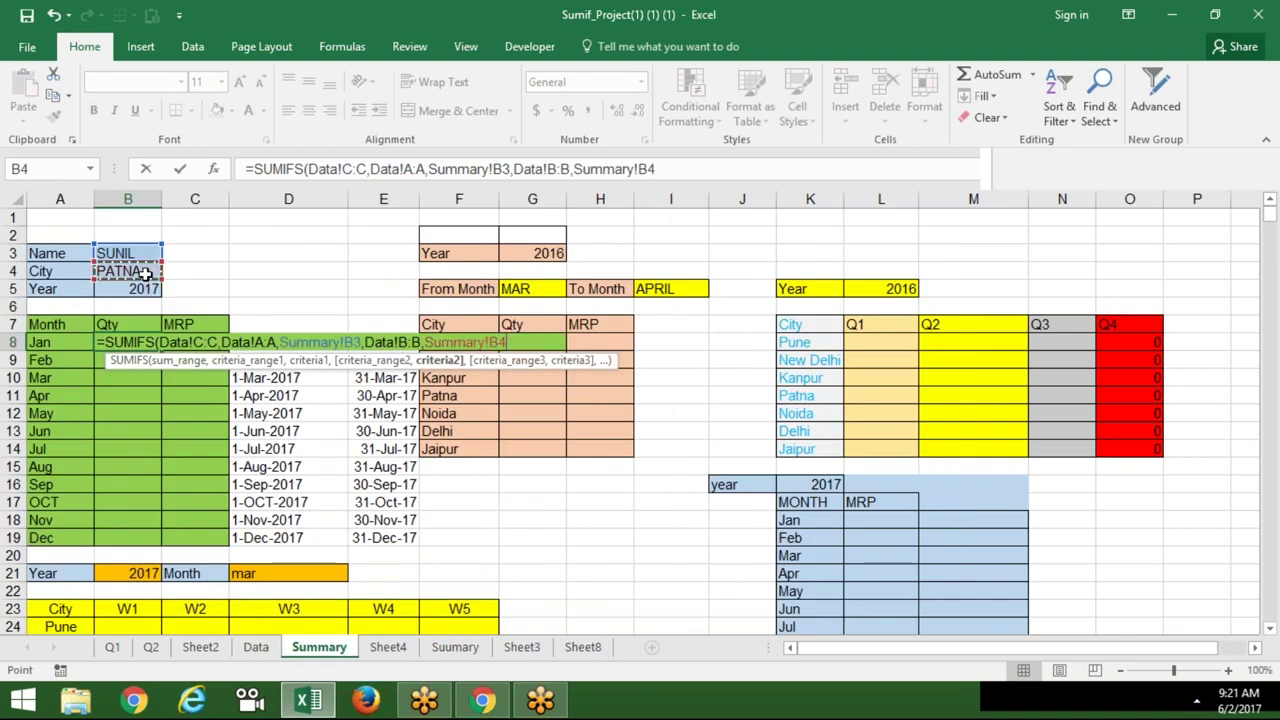
type(",")
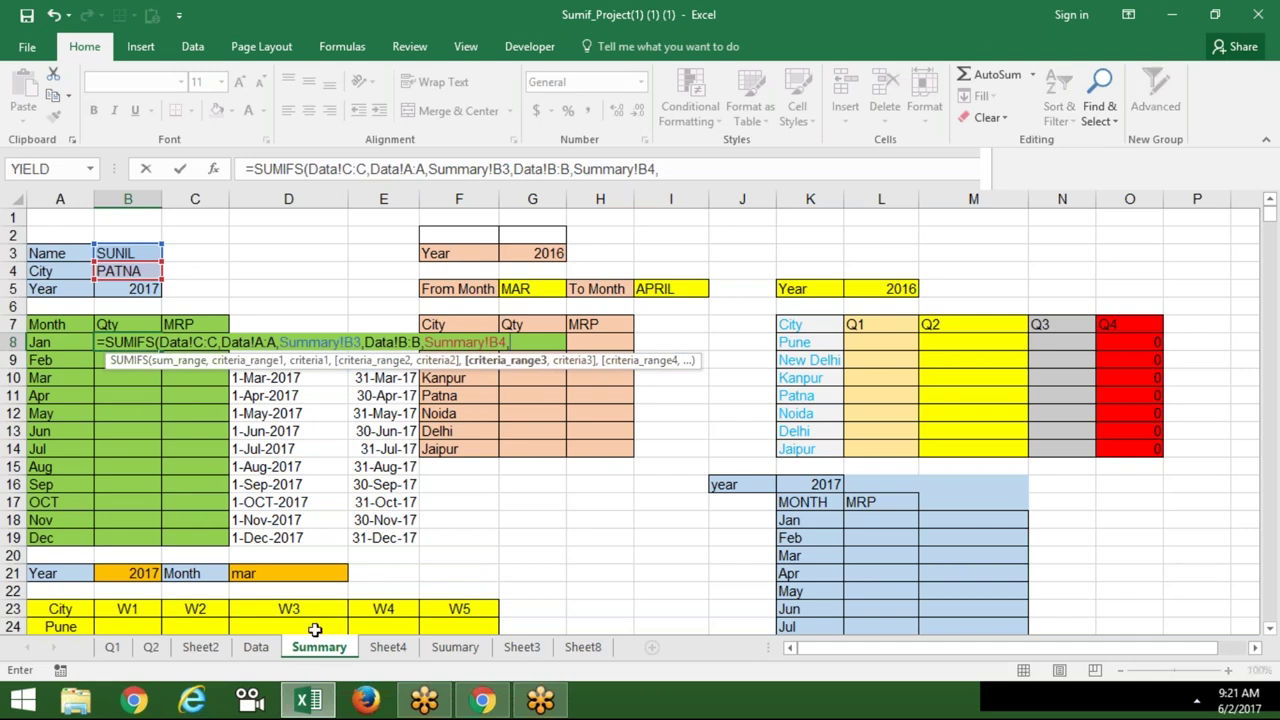
left_click(258, 647)
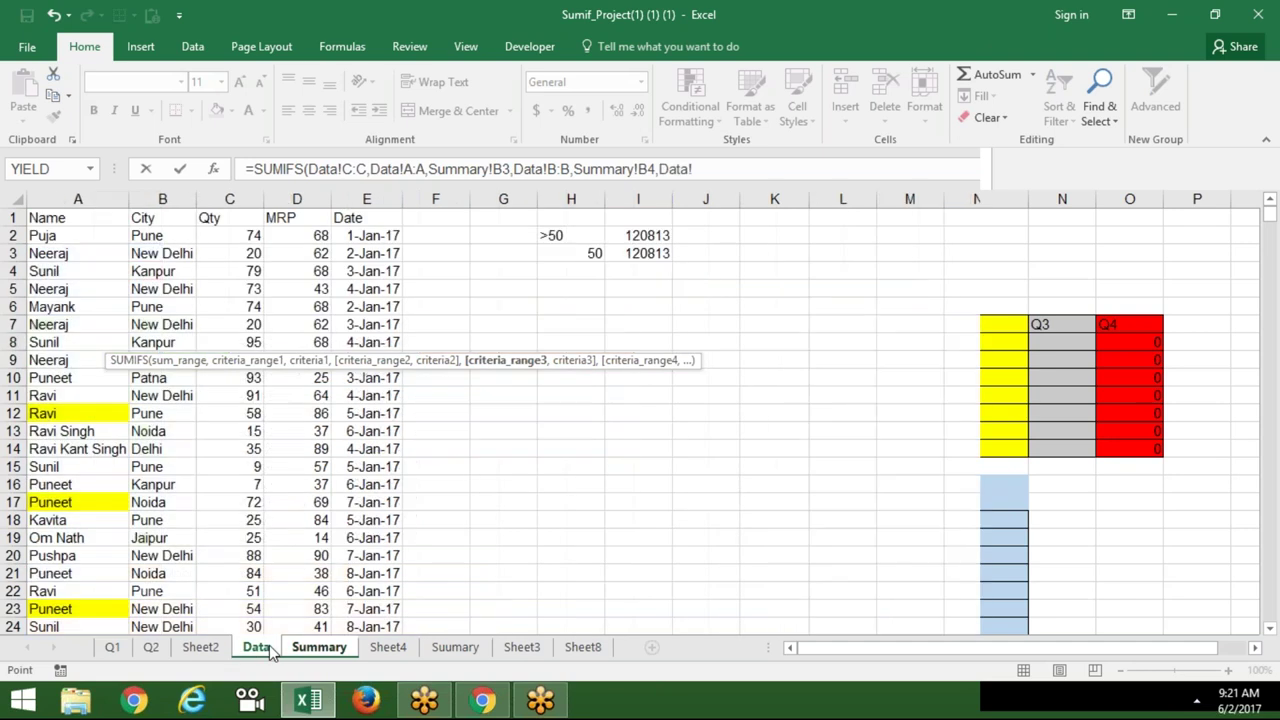
Add a Date criteria range with a ">="&D8 start-date criterion, removing the stray Summary! reference
left_click(367, 210)
type(",")
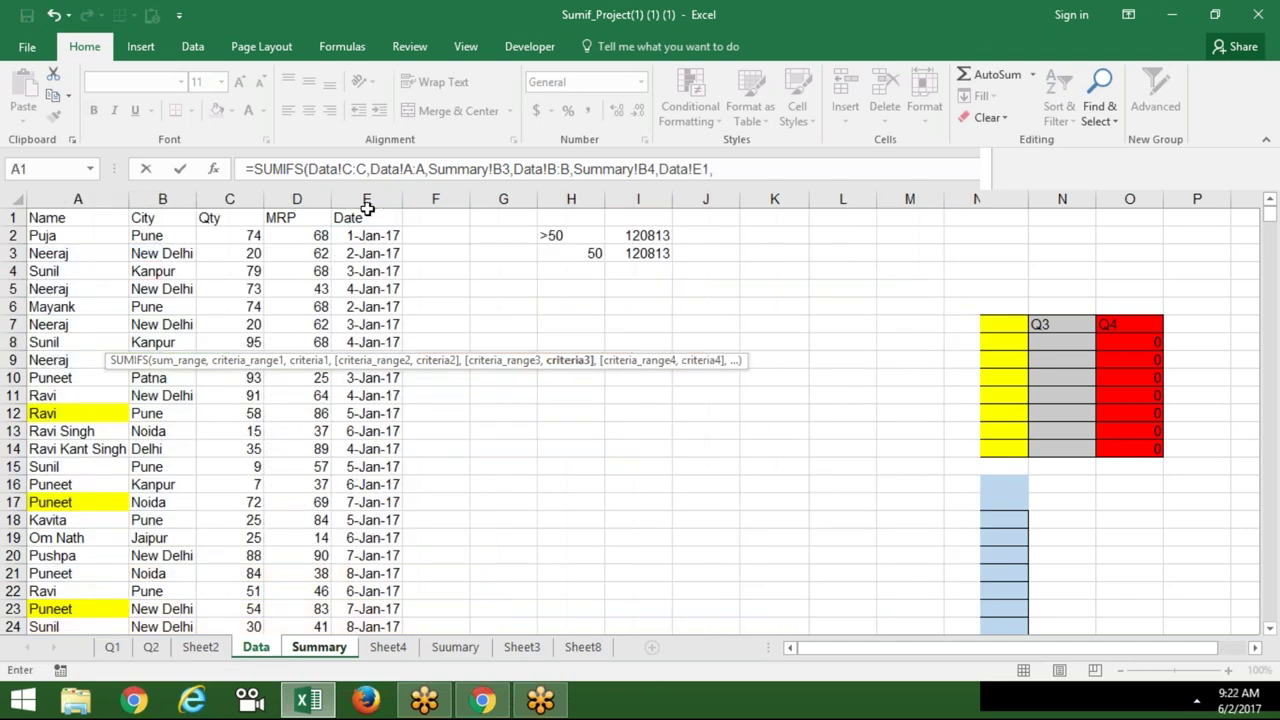
left_click(320, 647)
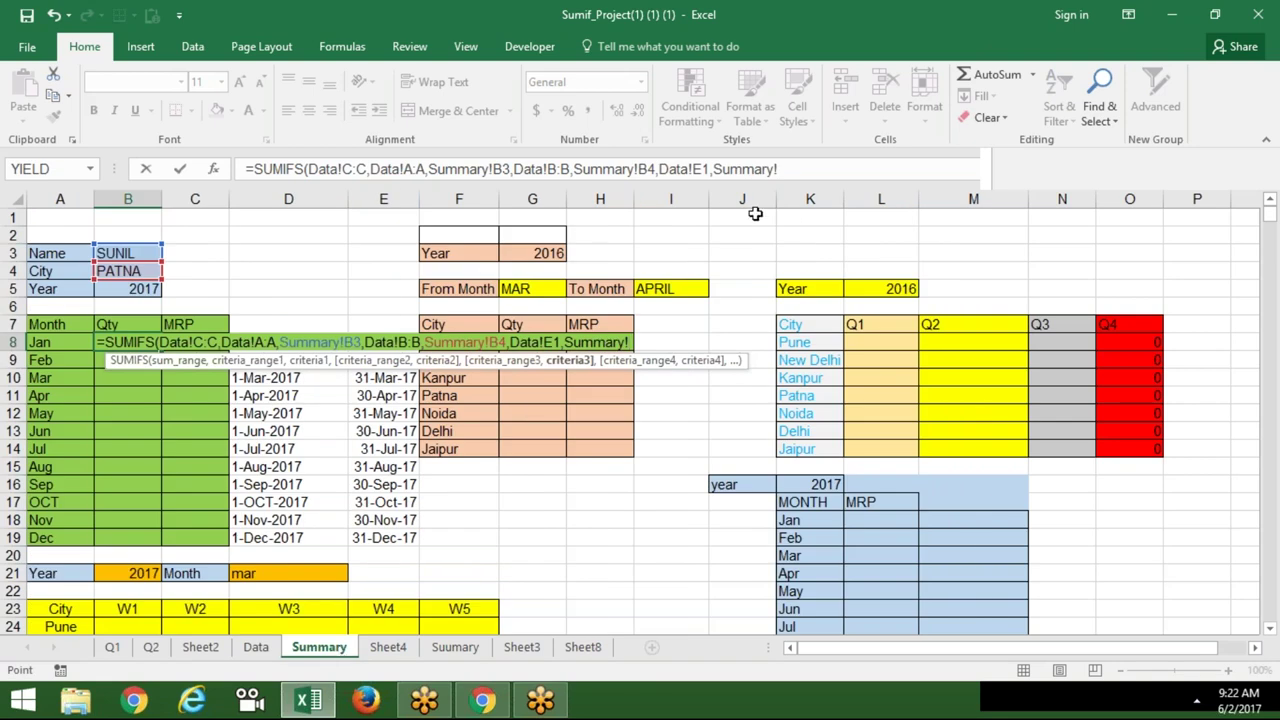
left_click(803, 165)
key("BackSpace")
key("BackSpace")
key("BackSpace")
key("BackSpace")
key("BackSpace")
key("BackSpace")
key("BackSpace")
key("BackSpace")
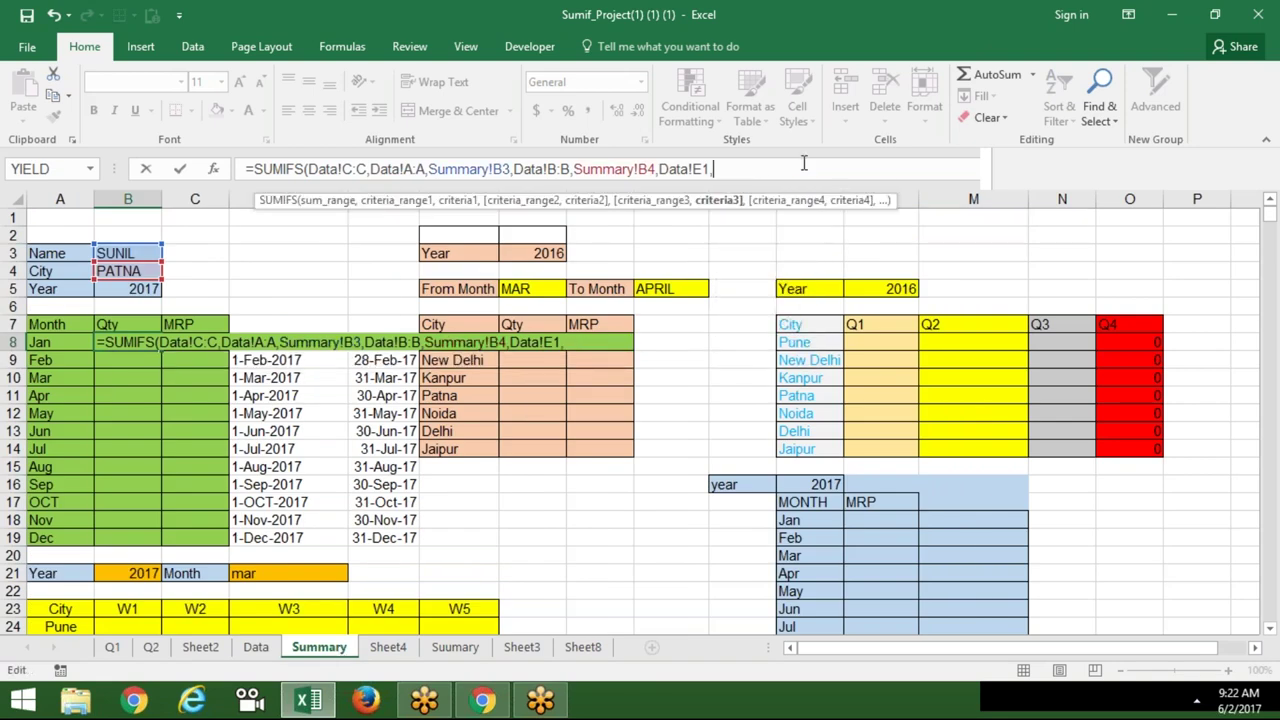
type("\">=")
type("\"&")
type("d8,")
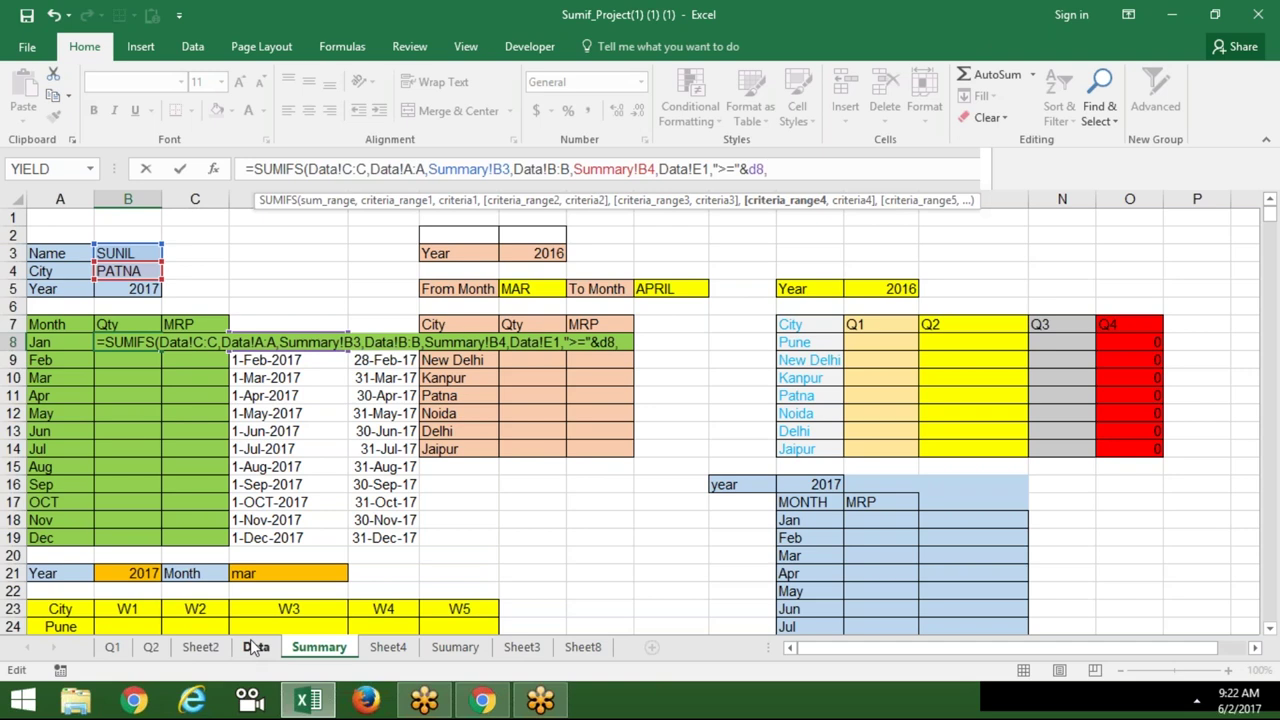
Add Data column E again with a "<="&E8 end-date criterion and enter the formula
left_click(255, 647)
left_click(384, 219)
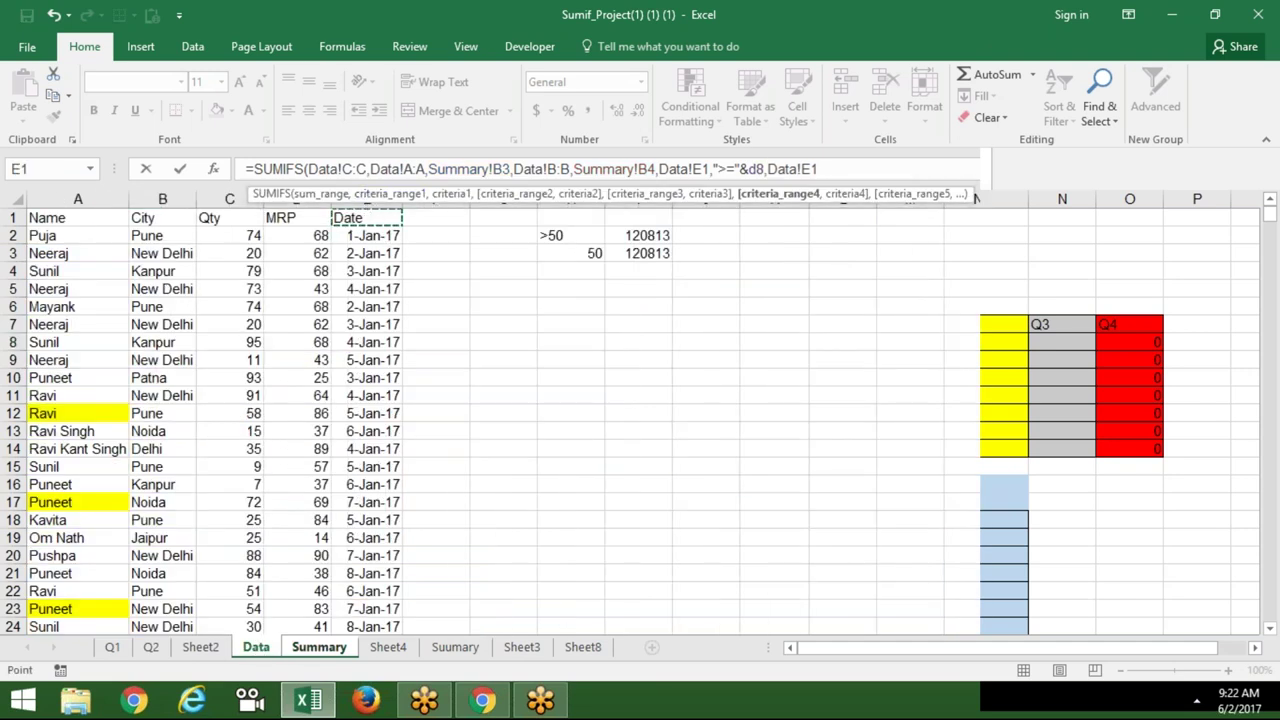
left_click(367, 201)
type(",")
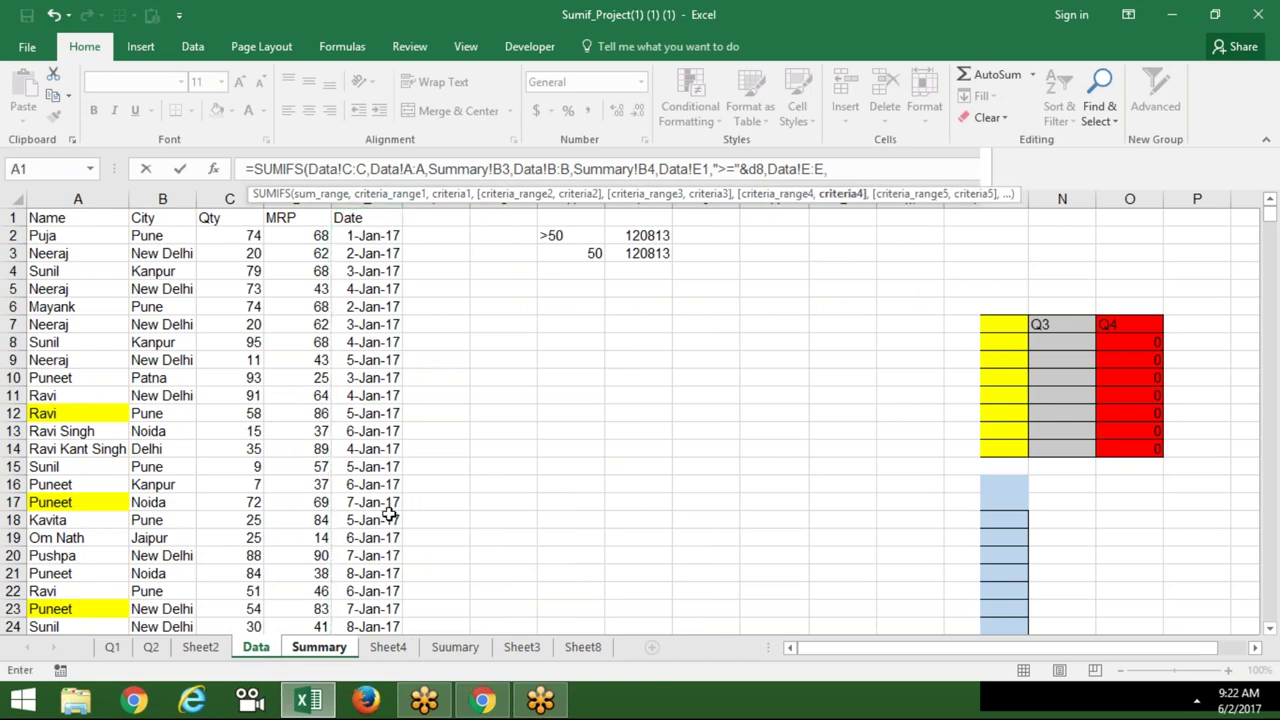
key("ctrl+Page_Down")
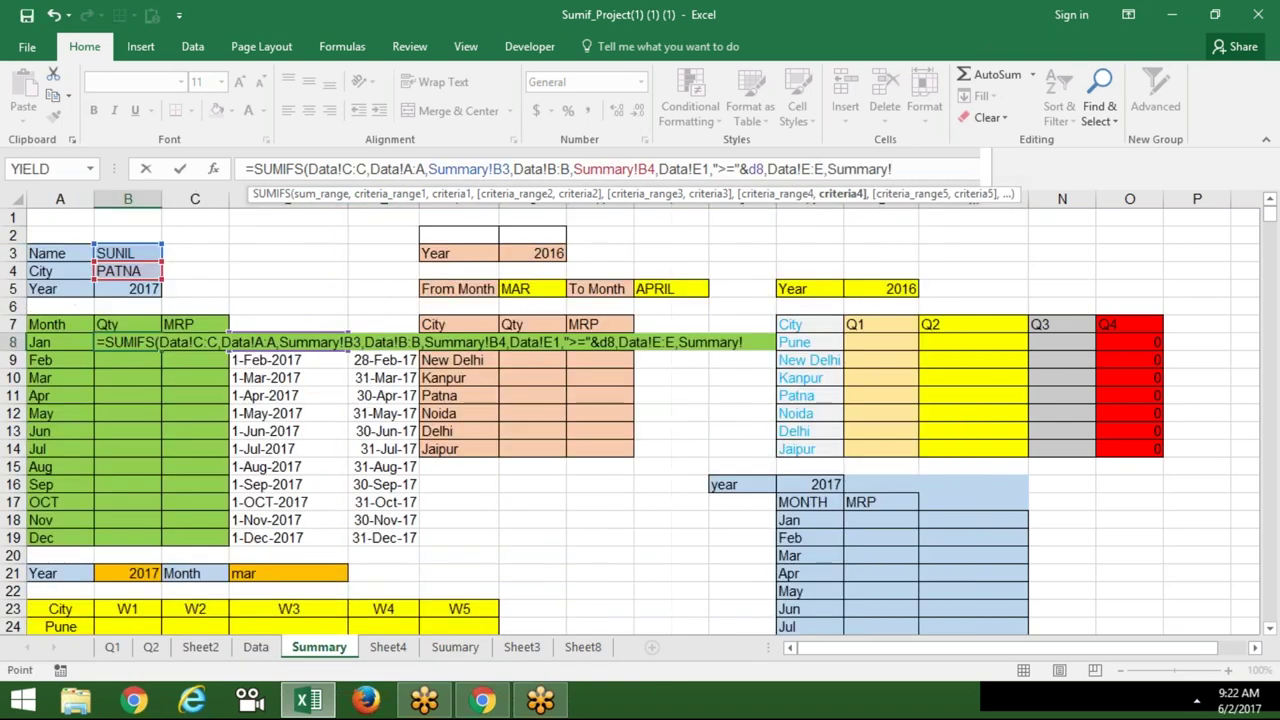
type("\"<=")
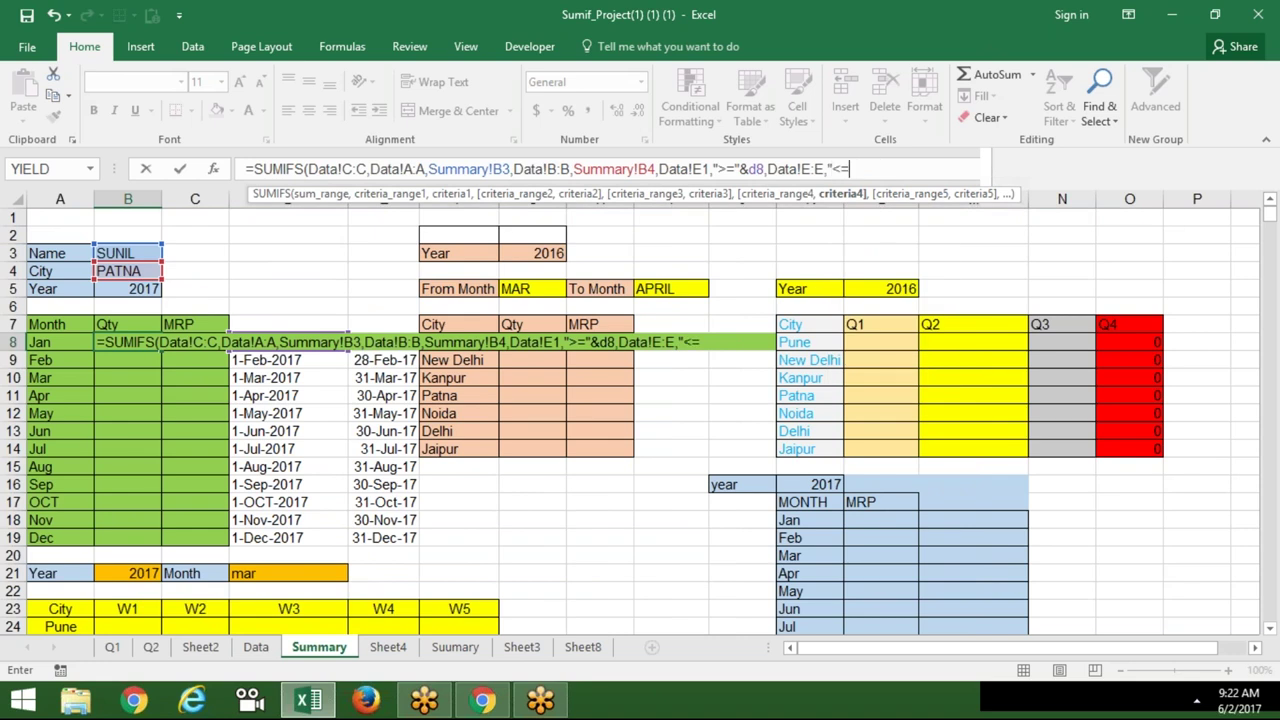
type("\"&")
type("e8")
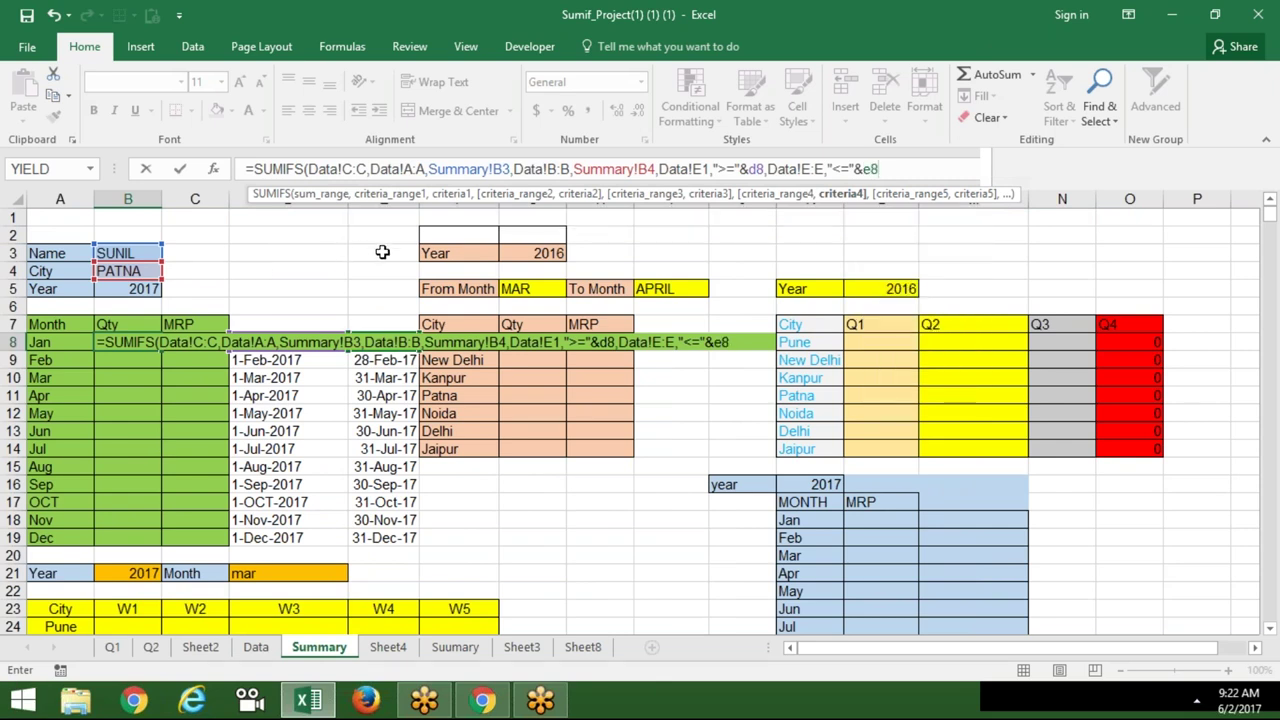
key("ctrl+Return")
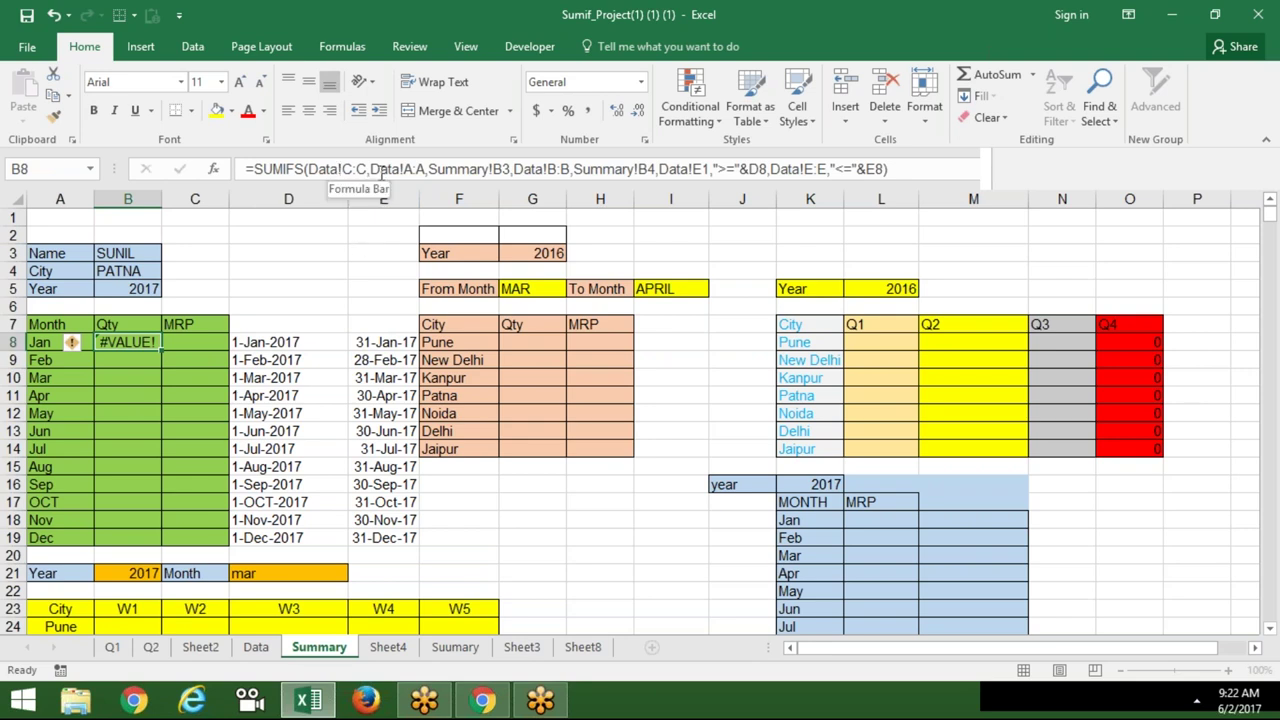
Remove the Summary! prefixes before B3 and B4 and make the date range Data!E:E, giving 102
left_click(492, 169)
key("BackSpace")
key("BackSpace")
key("BackSpace")
key("BackSpace")
key("BackSpace")
key("BackSpace")
key("BackSpace")
key("BackSpace")
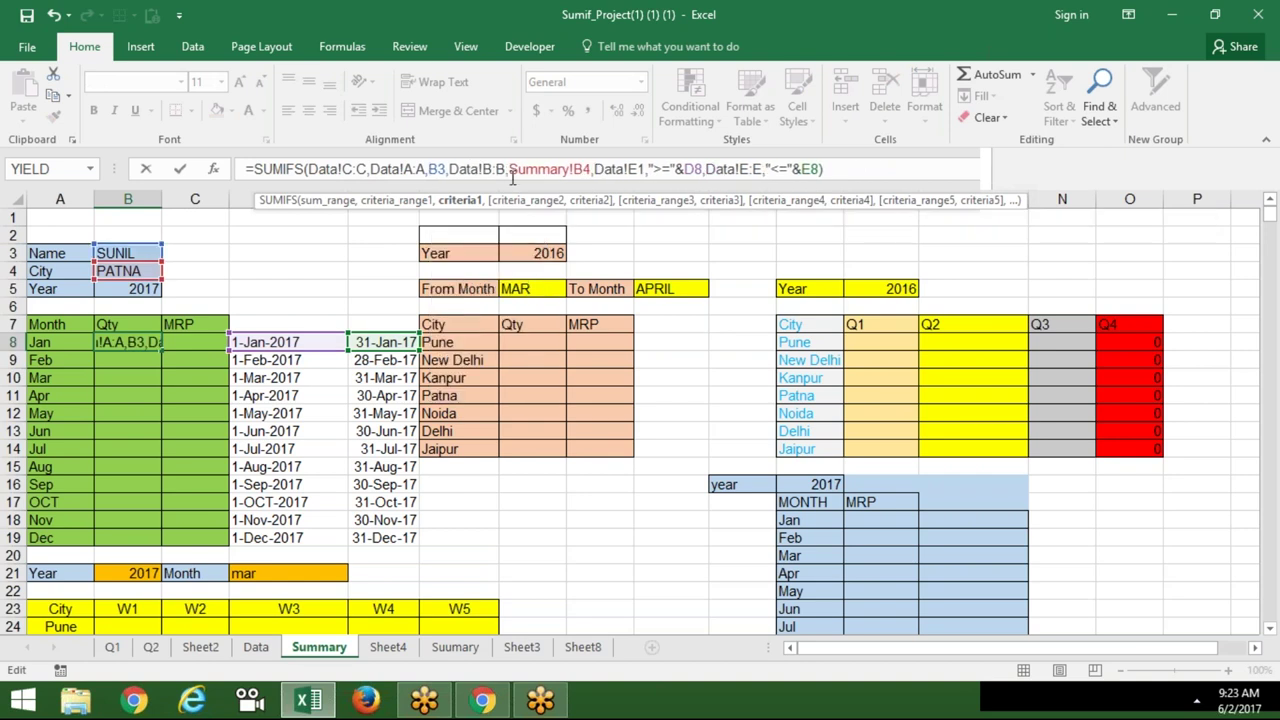
left_click(574, 169)
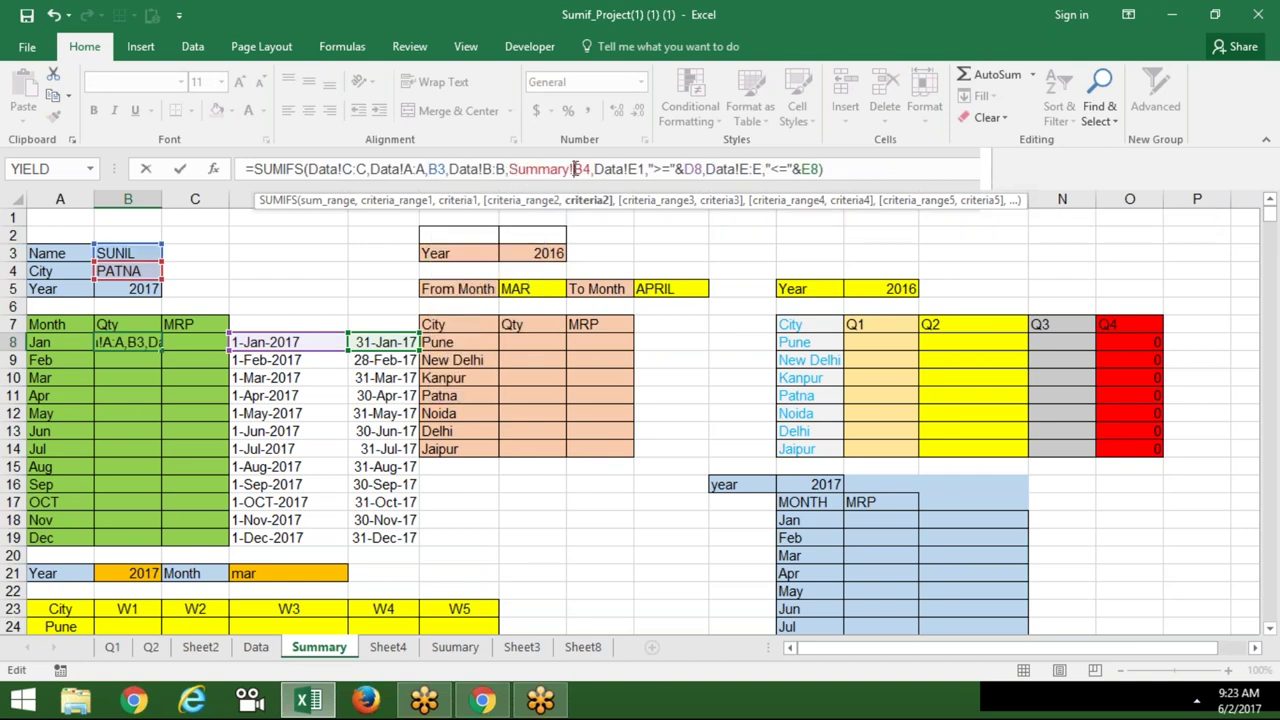
key("BackSpace")
key("BackSpace")
key("BackSpace")
key("BackSpace")
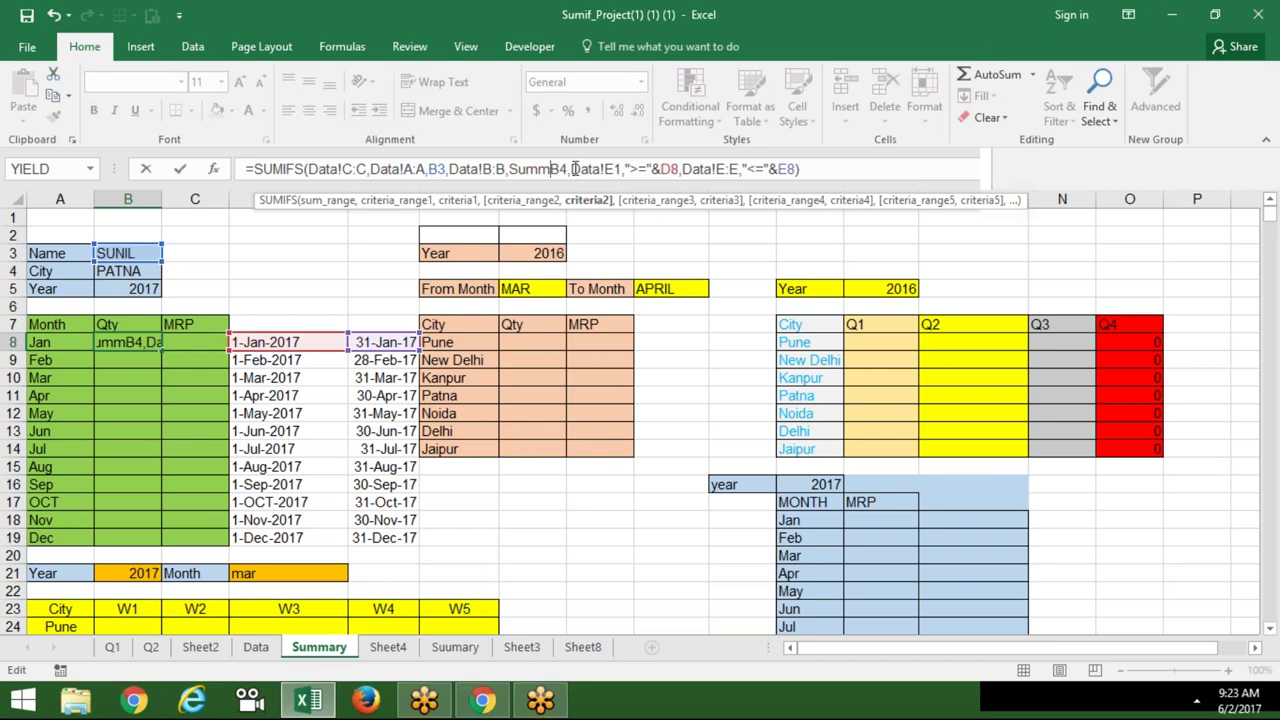
key("BackSpace")
key("BackSpace")
key("BackSpace")
key("BackSpace")
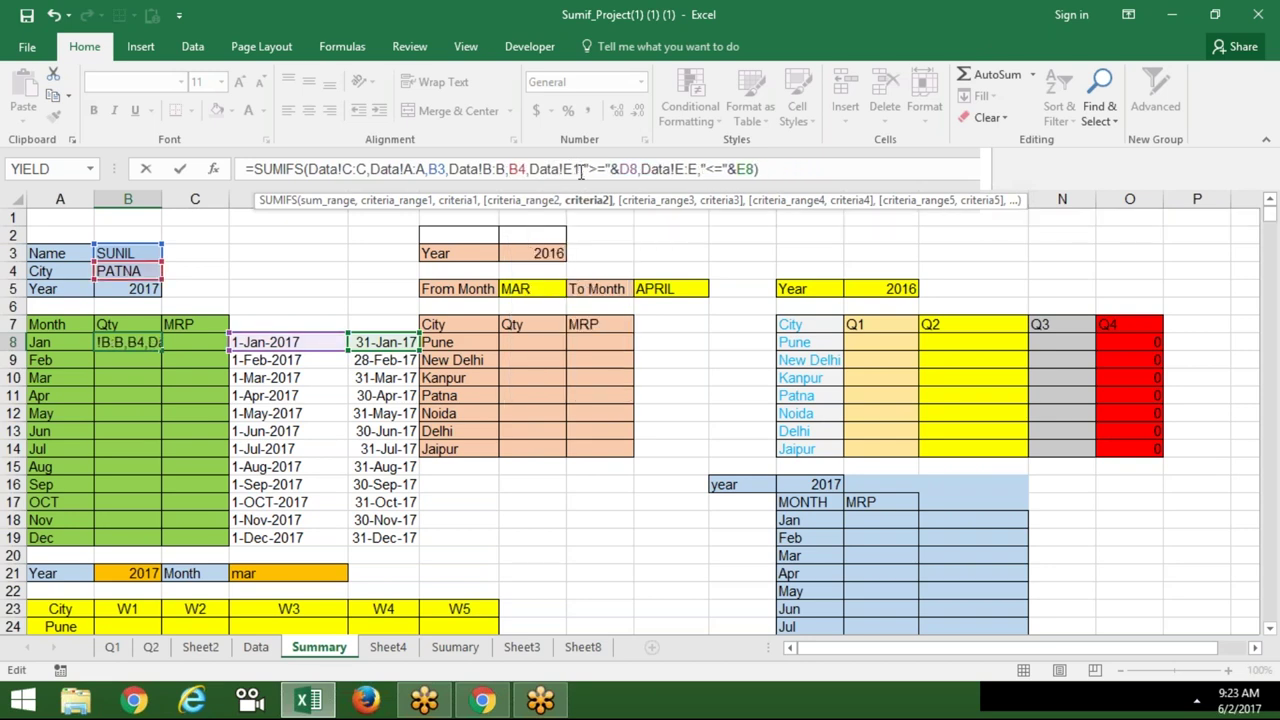
left_click(580, 170)
key("BackSpace")
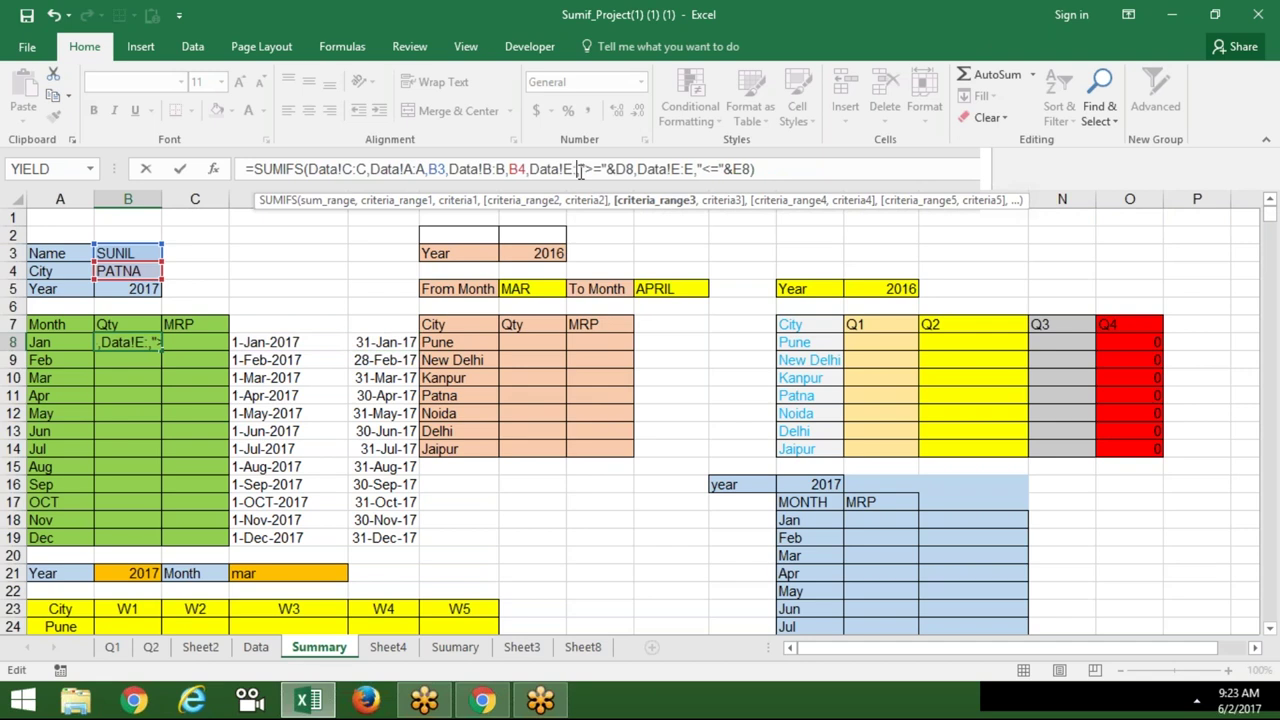
type("E")
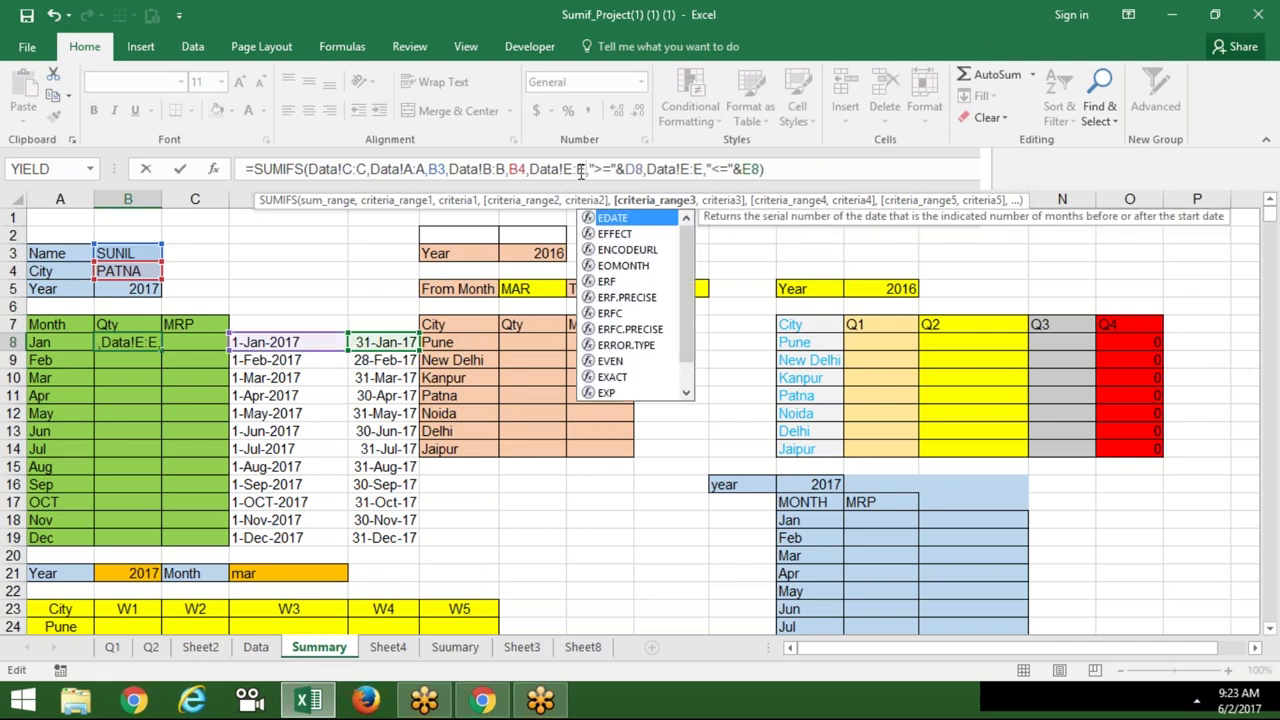
left_click(617, 170)
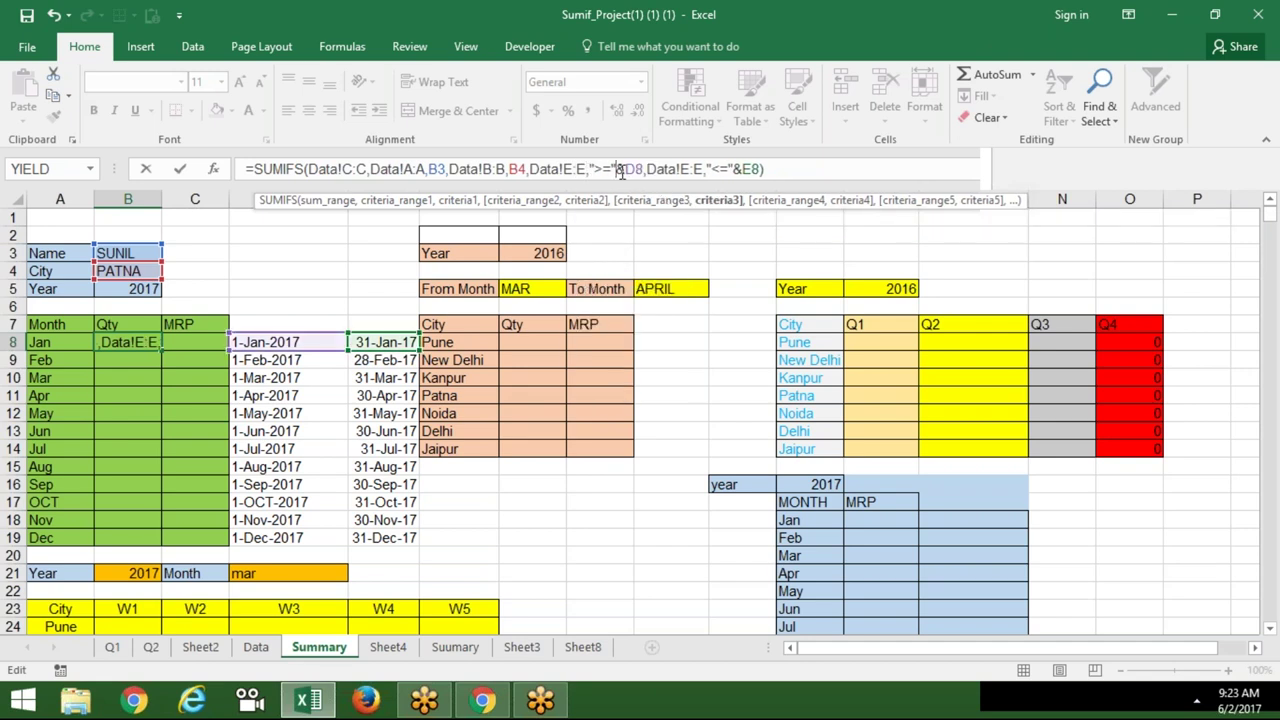
key("ctrl+Return")
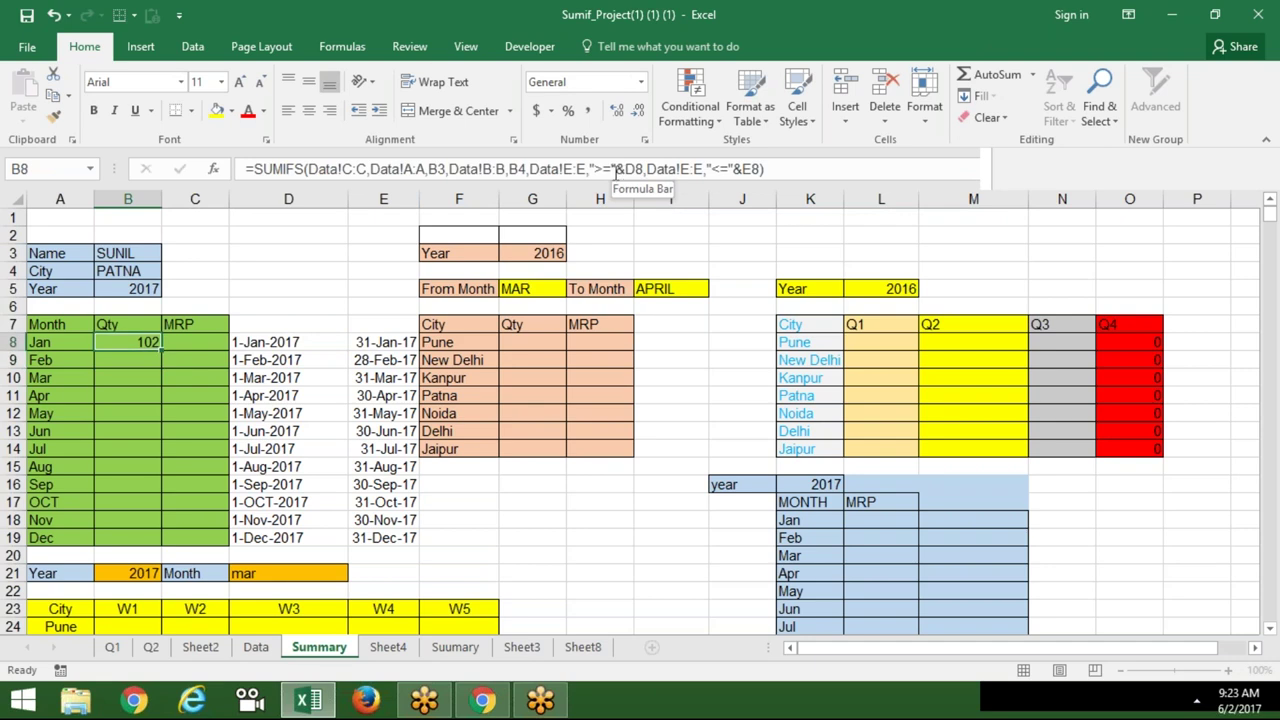
Review the corrected SUMIFS formula in B8
double_click(136, 341)
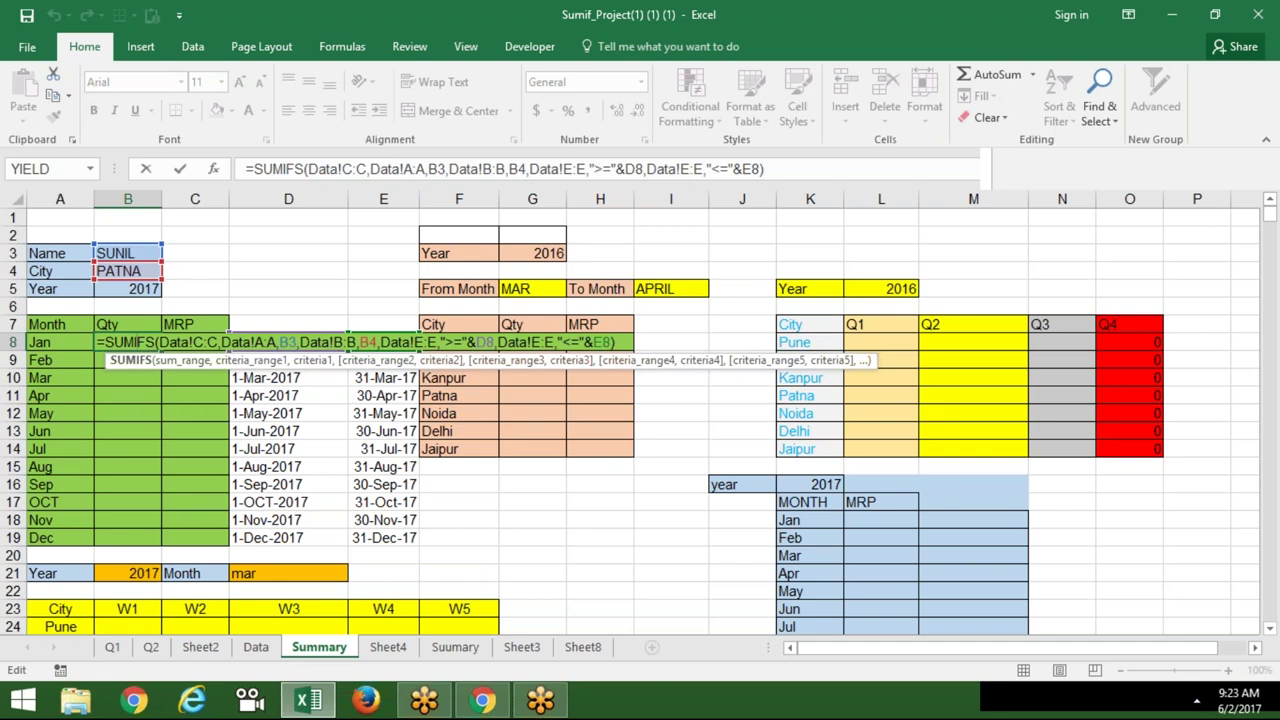
key("Return")
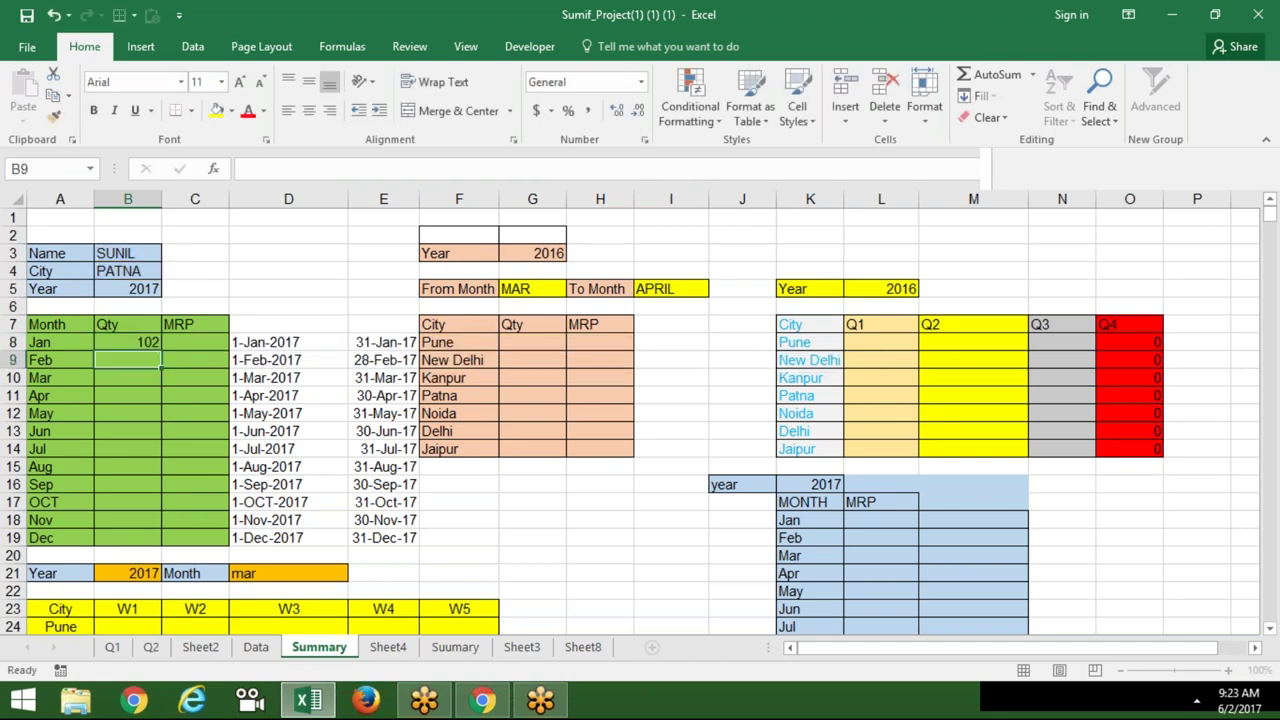
key("Up")
Check the Date column E on the Data sheet and the Jan SUMIFS formula in B8
left_click(256, 647)
left_click(366, 199)
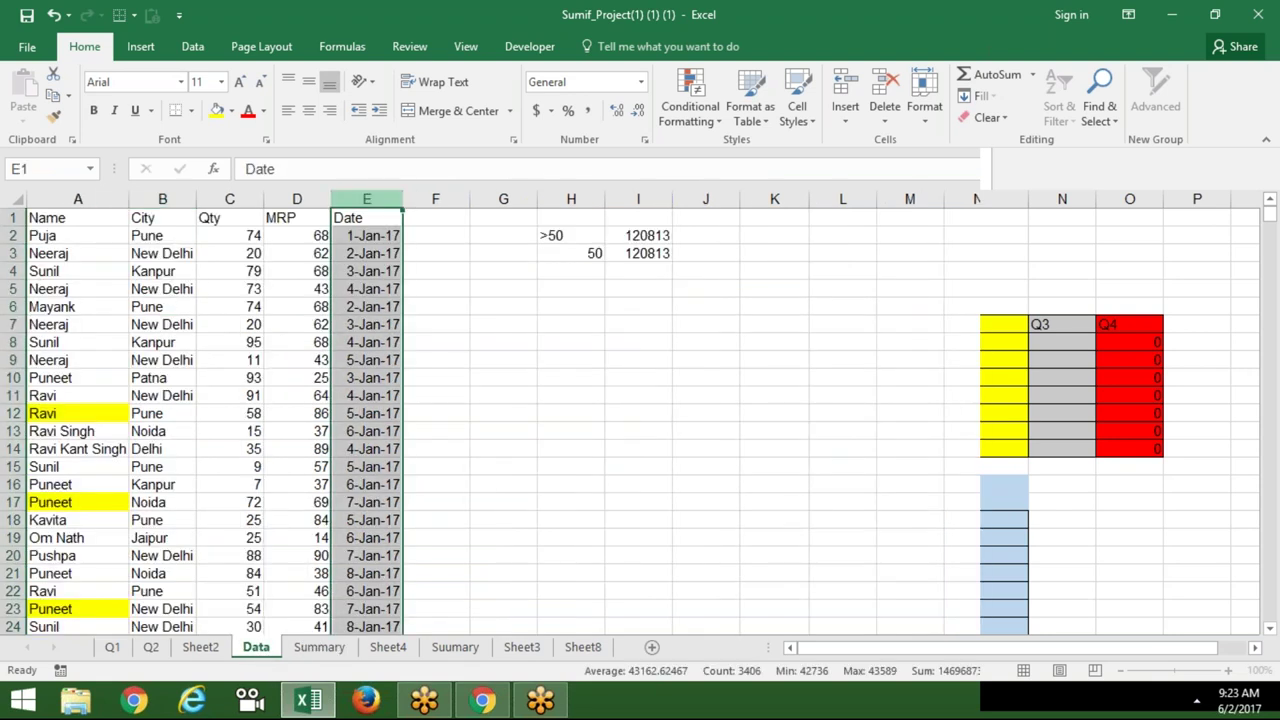
left_click(322, 647)
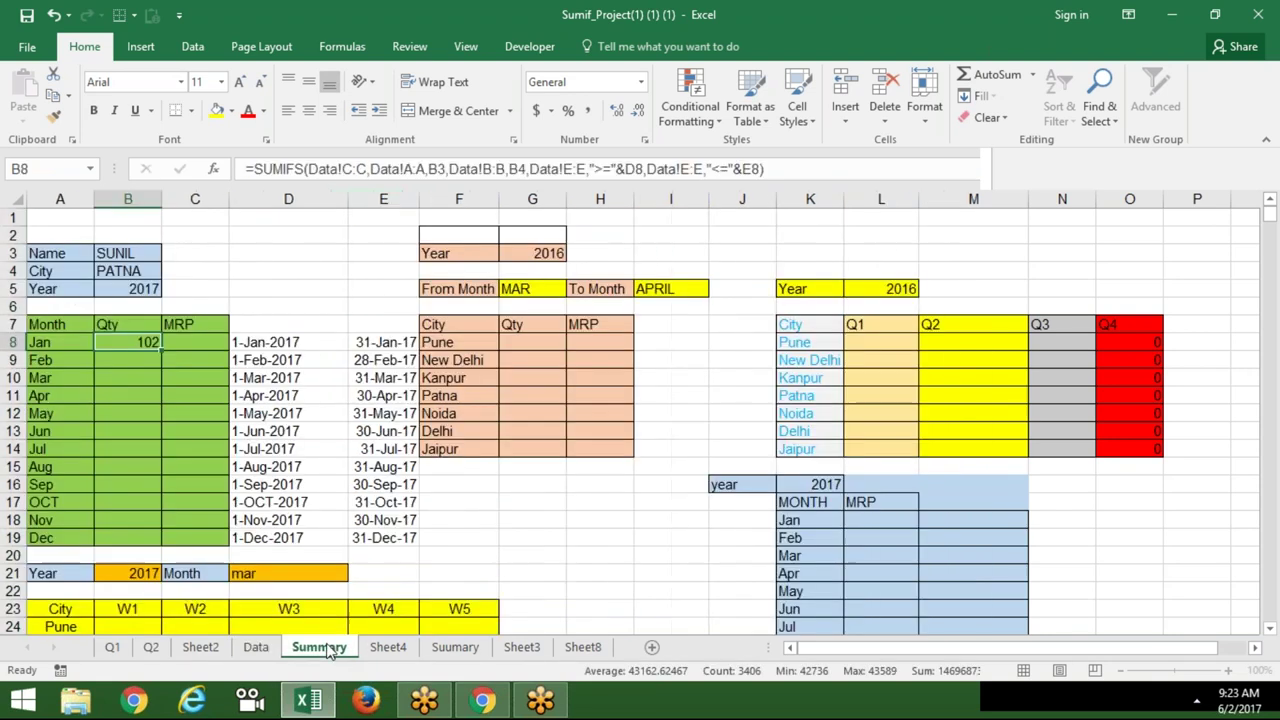
left_click(67, 346)
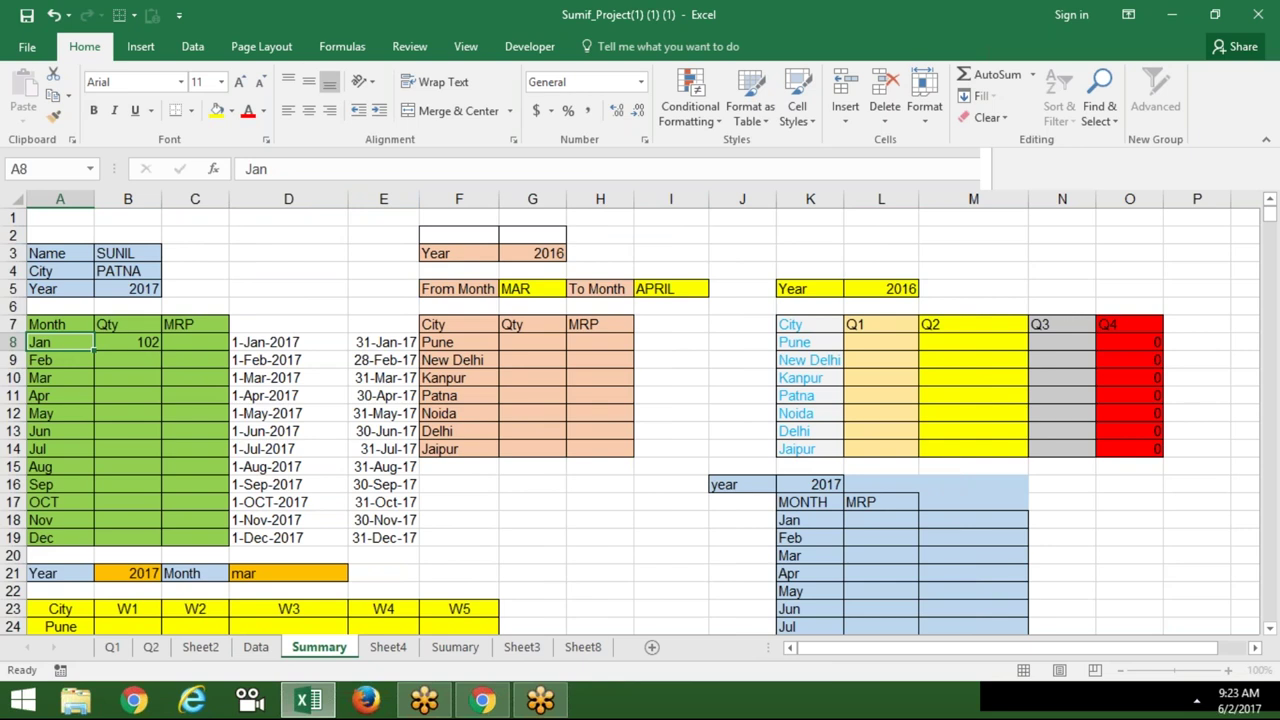
left_click(106, 342)
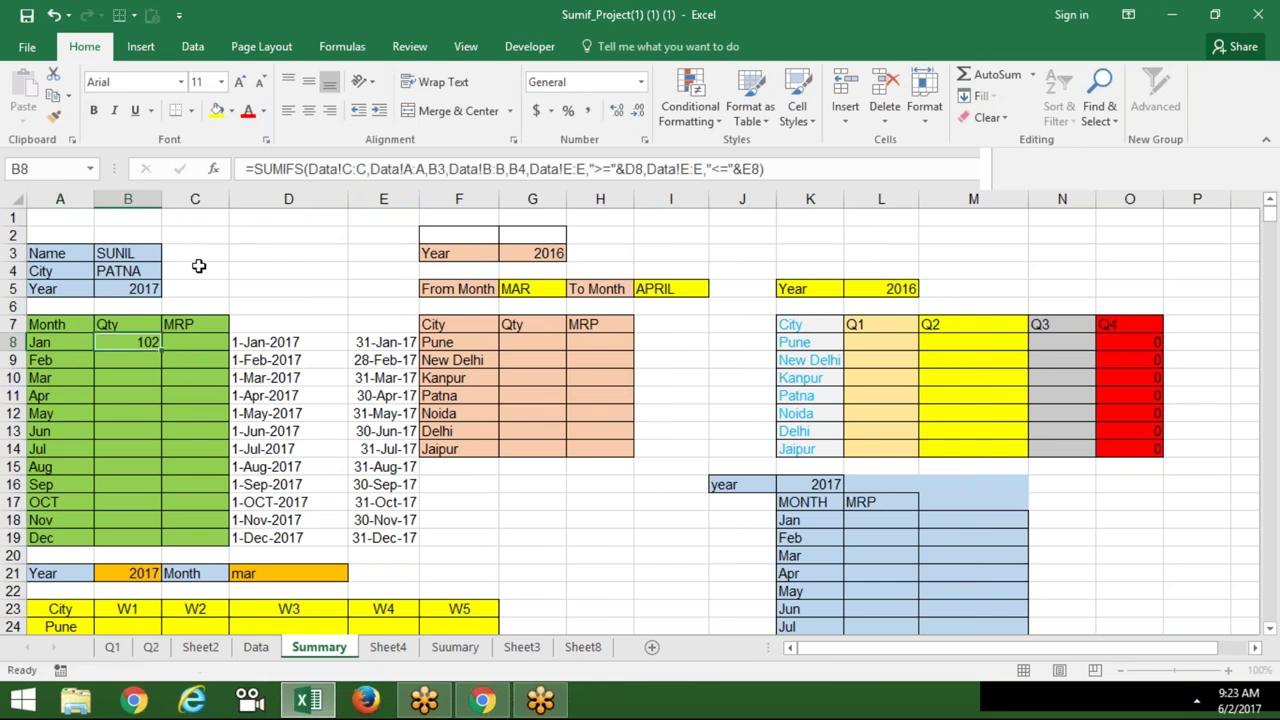
Enter the comparison notes > in D3 and < in D4 of the Summary sheet
left_click(244, 252)
type(">")
key("Return")
type("<")
key("Return")
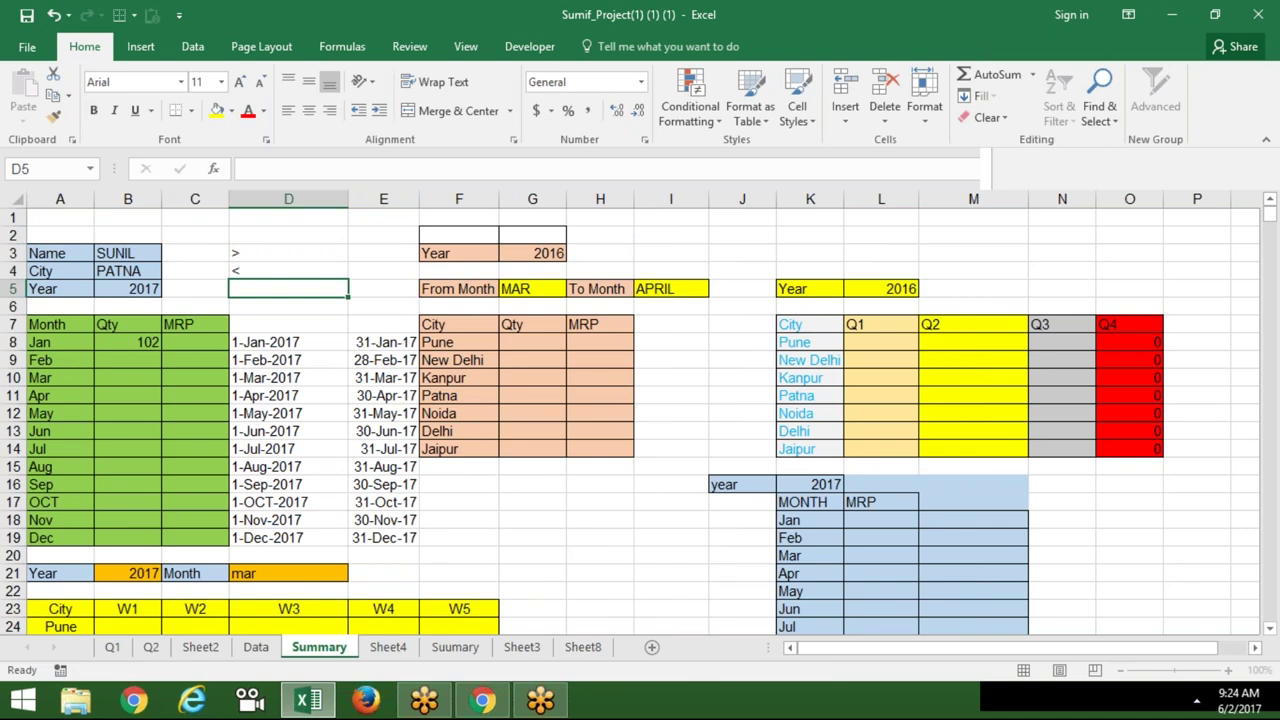
left_click(65, 343)
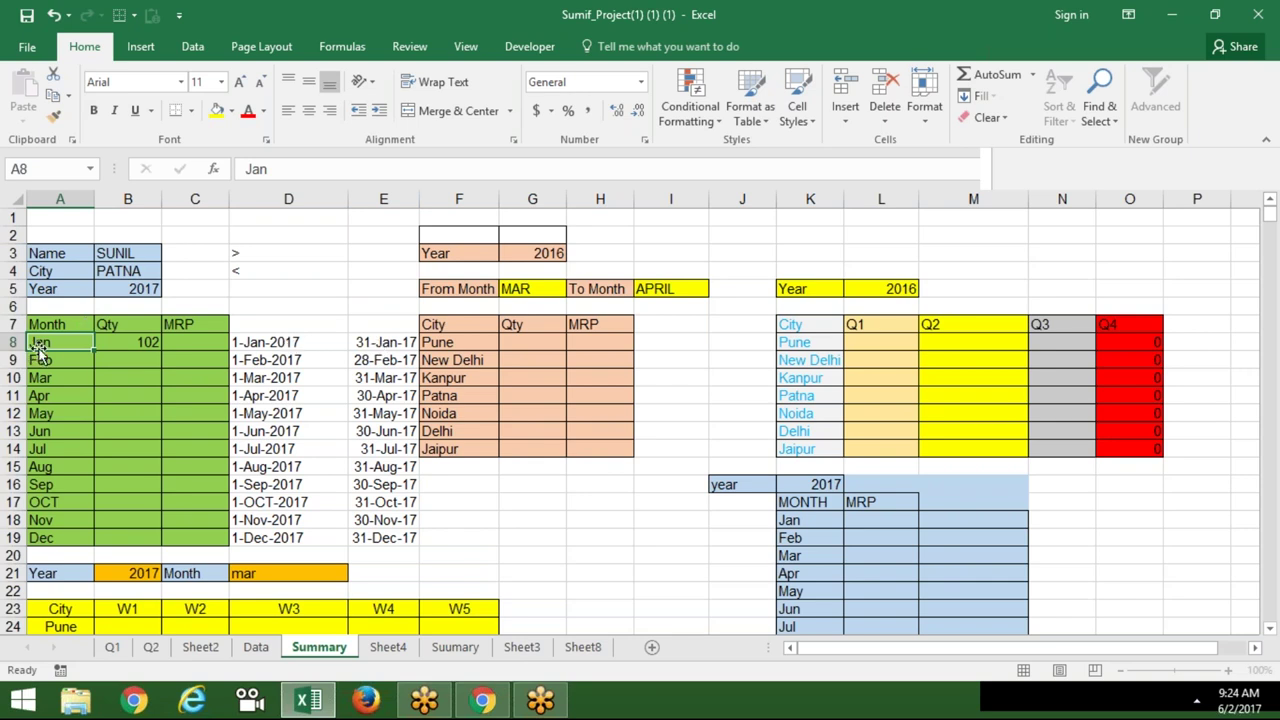
left_click(127, 287)
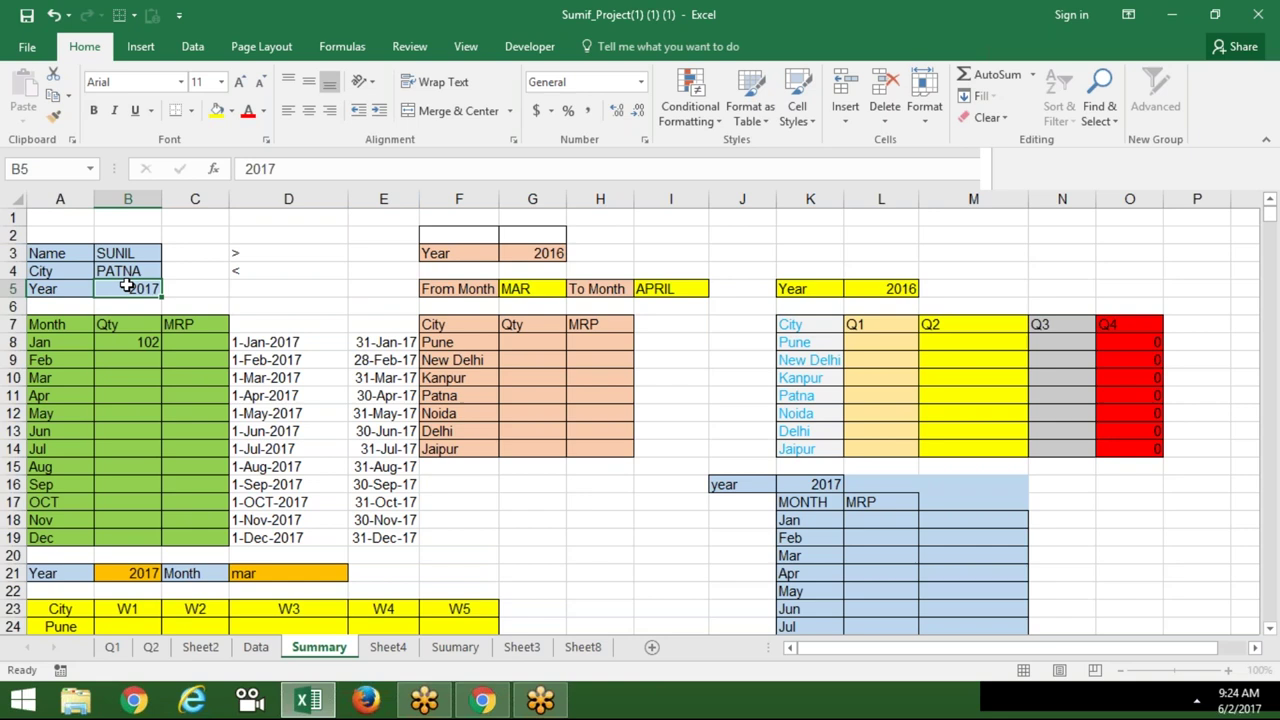
double_click(258, 341)
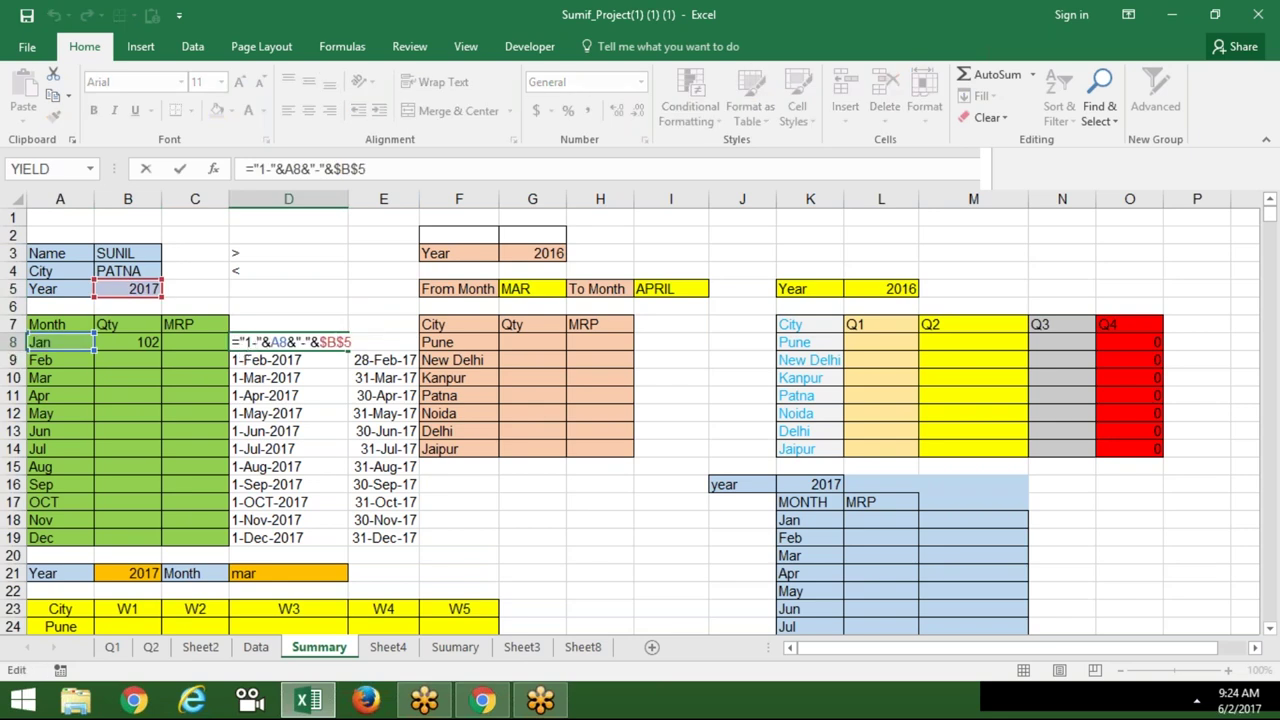
key("Return")
left_click(288, 342)
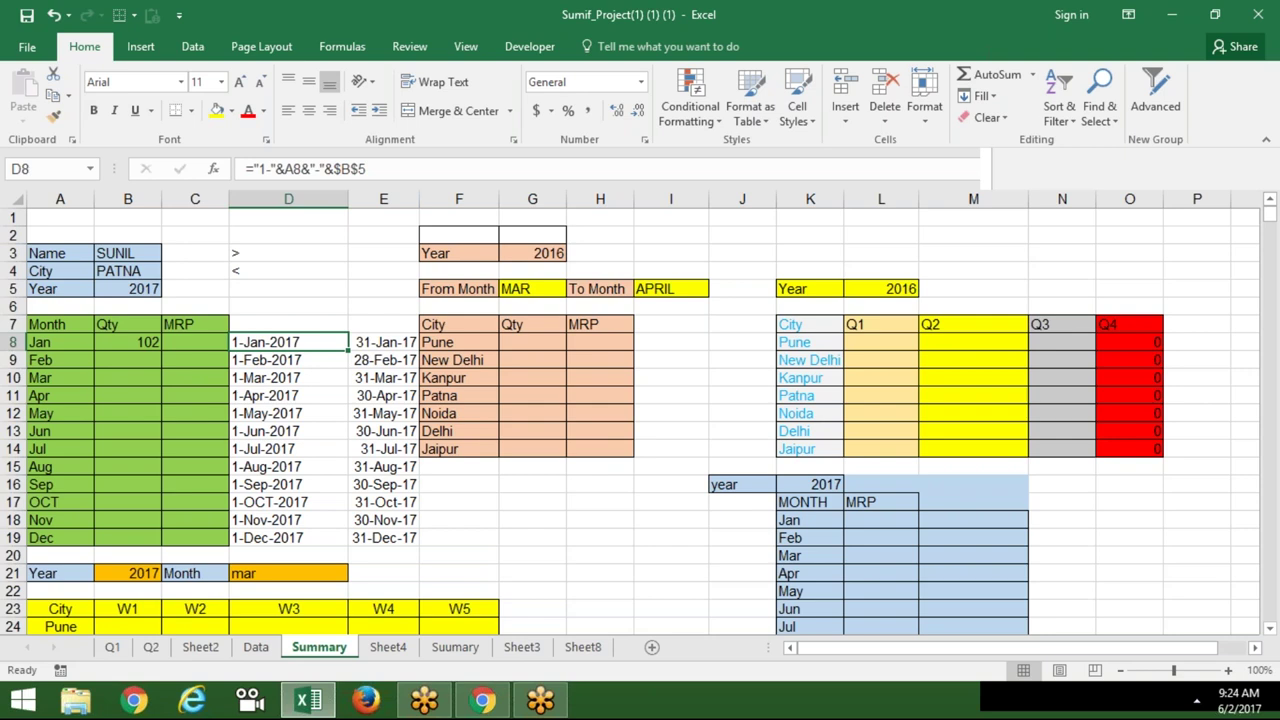
left_click(383, 342)
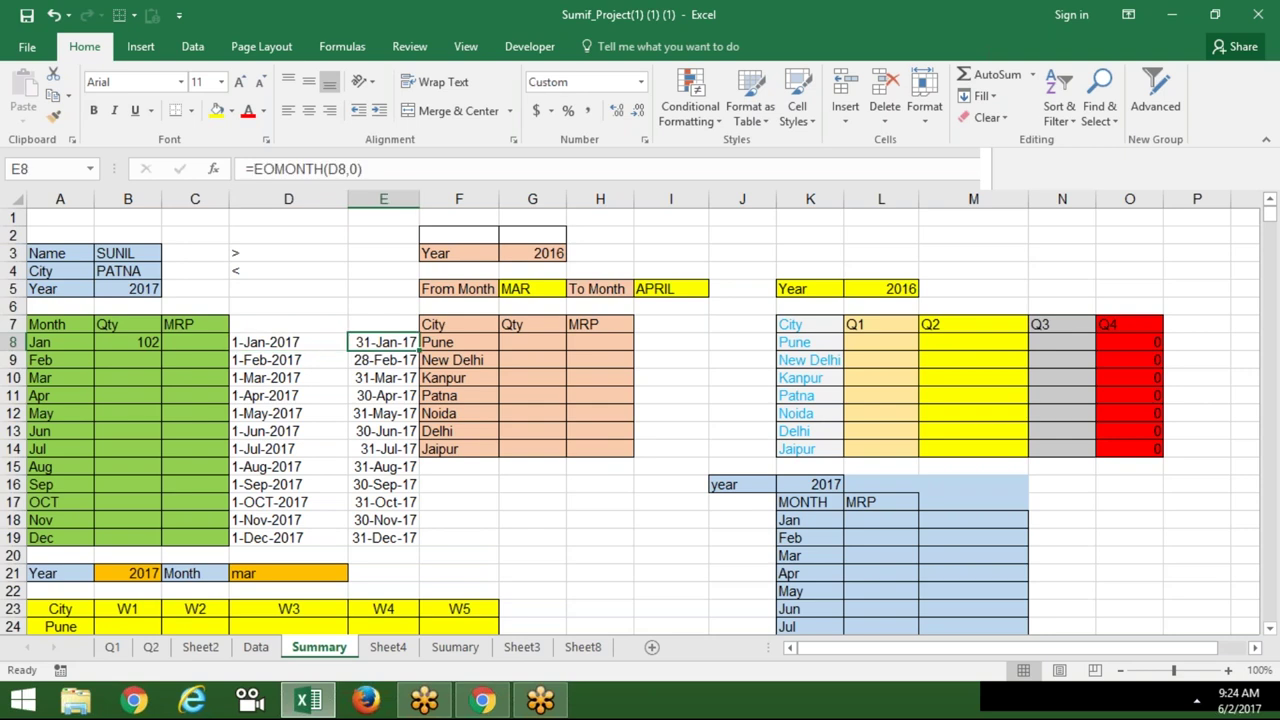
left_click(115, 340)
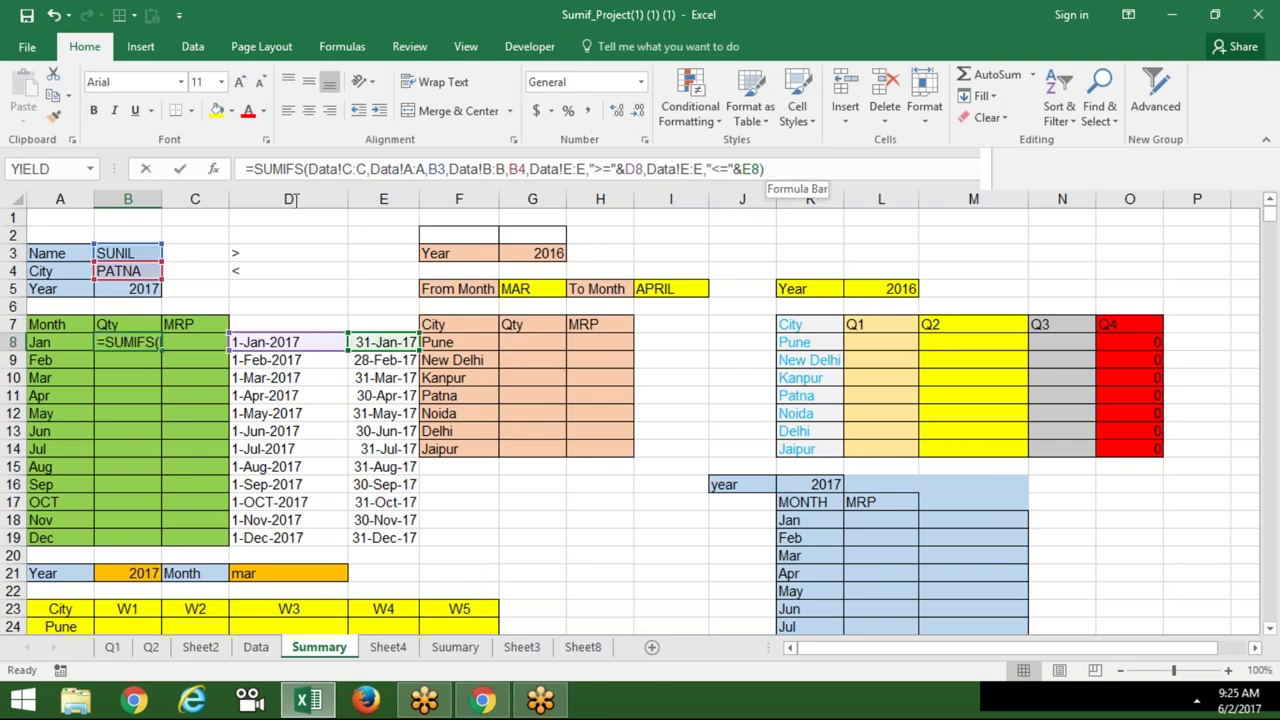
Copy the SUMIFS formula from B8 and paste it into C8
left_click_drag(767, 169, 240, 168)
key("ctrl+c")
key("Escape")
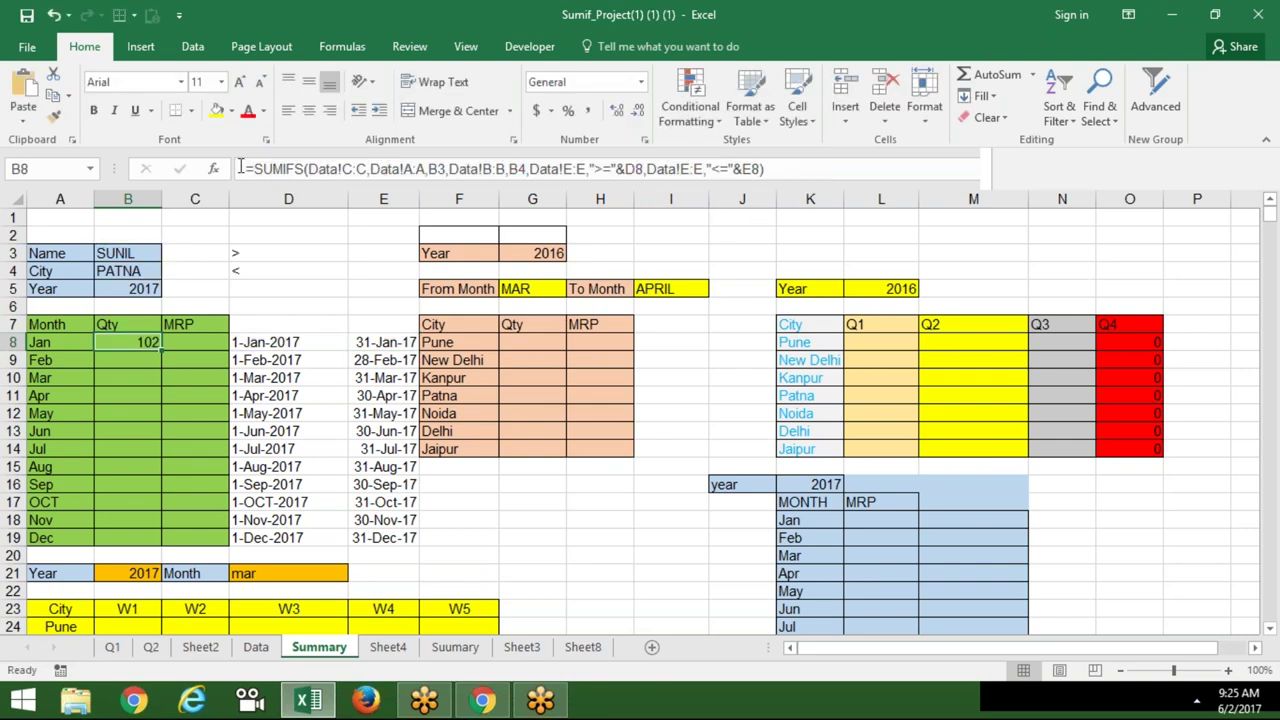
key("Right")
key("ctrl+v")
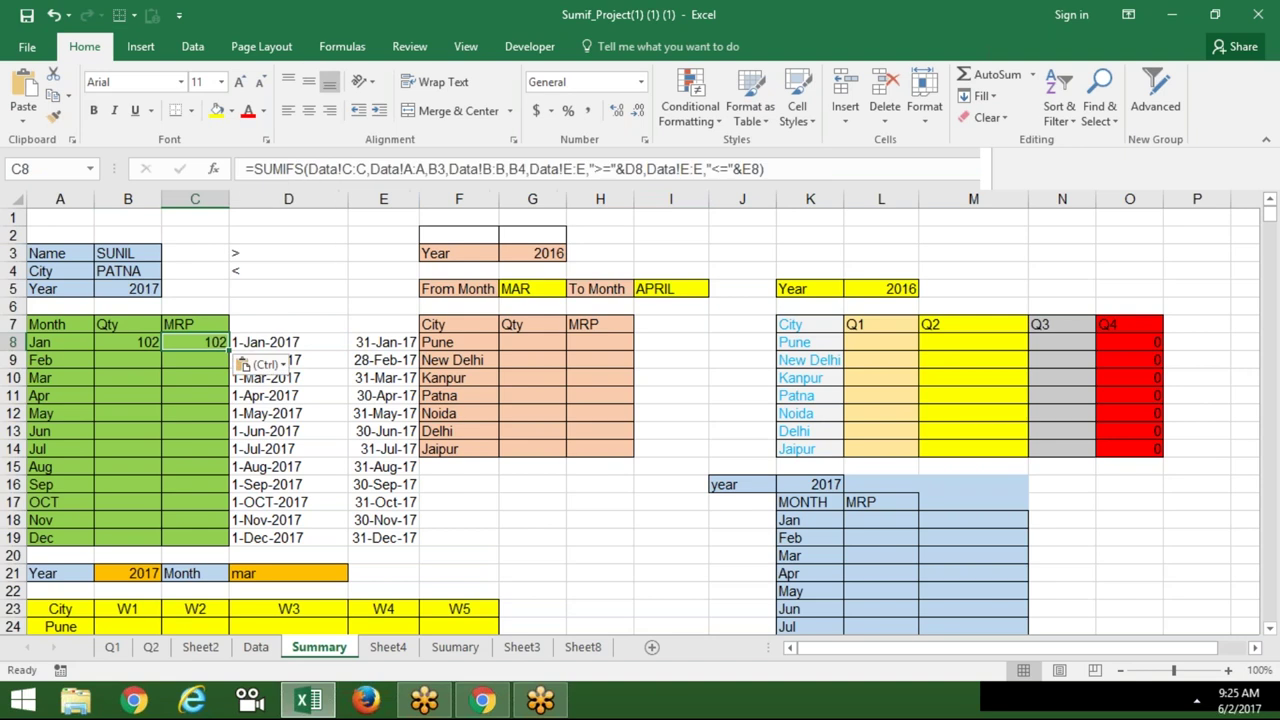
Change C8's function from SUMIFS to AVERAGEIFS so Jan MRP shows 51
left_click(303, 170)
key("BackSpace")
key("BackSpace")
key("BackSpace")
key("BackSpace")
key("BackSpace")
key("BackSpace")
type("av")
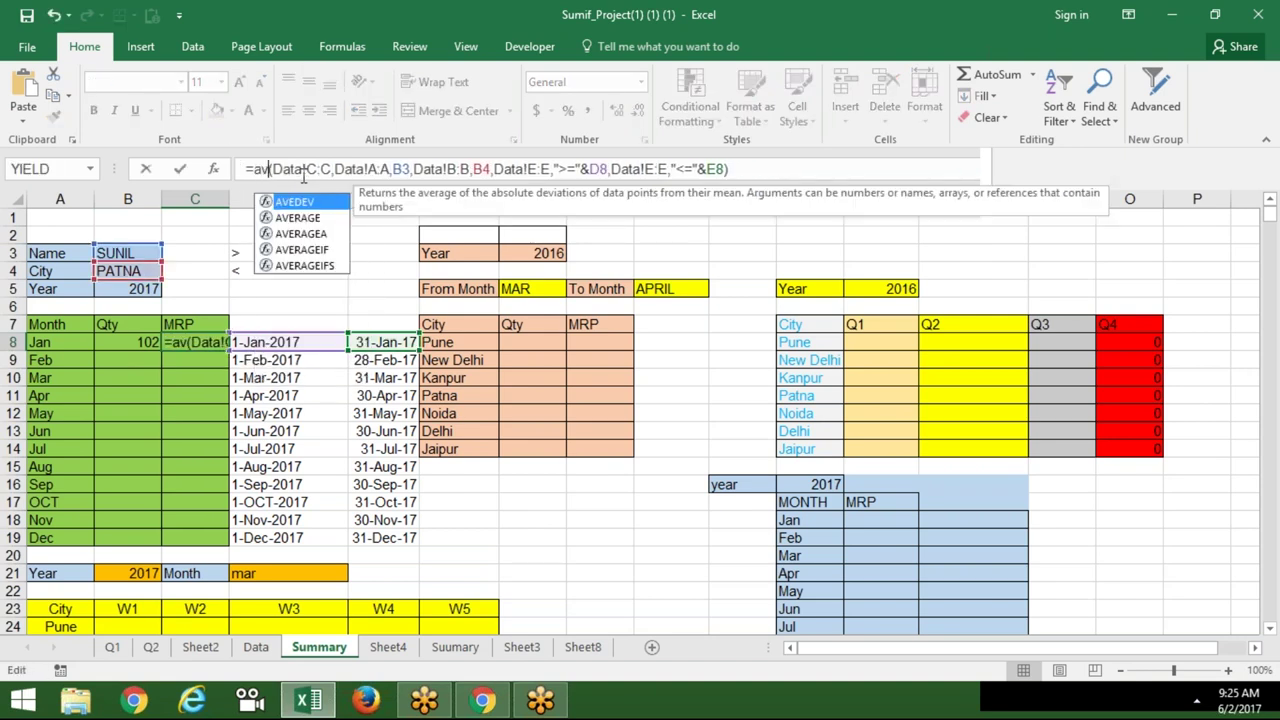
key("Down")
key("Down")
key("Down")
key("Down")
key("Tab")
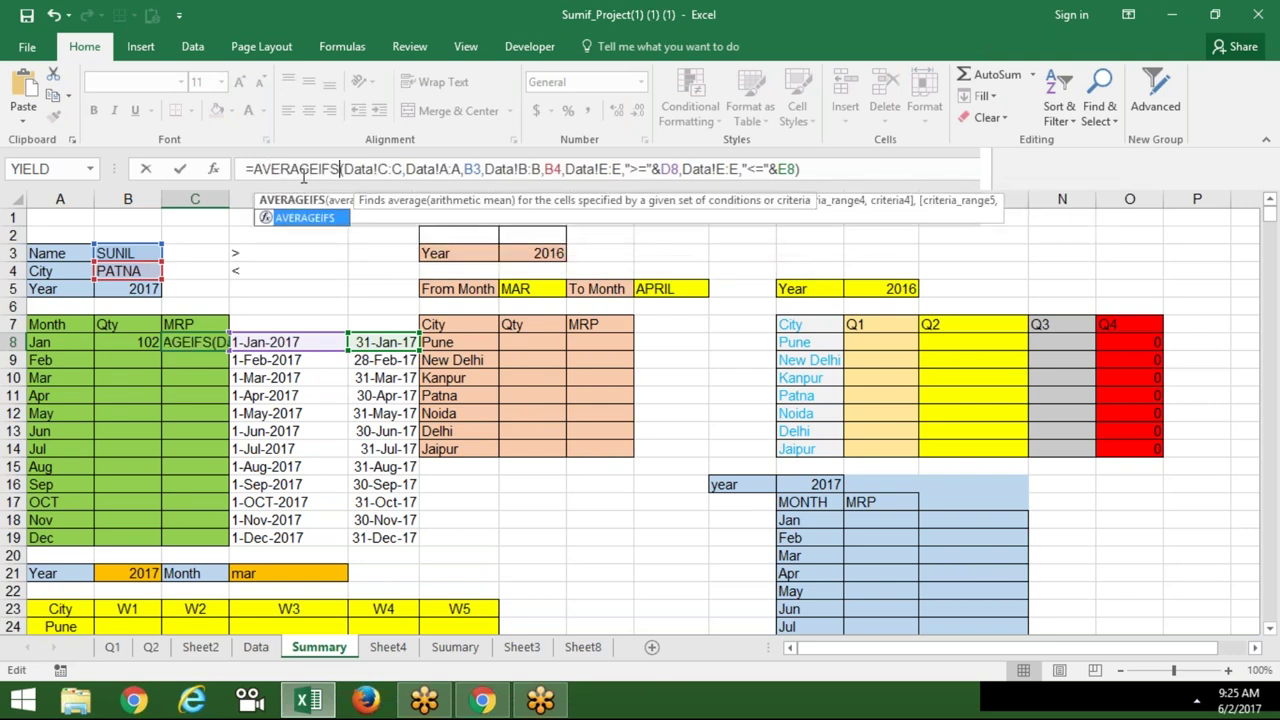
key("Return")
key("Up")
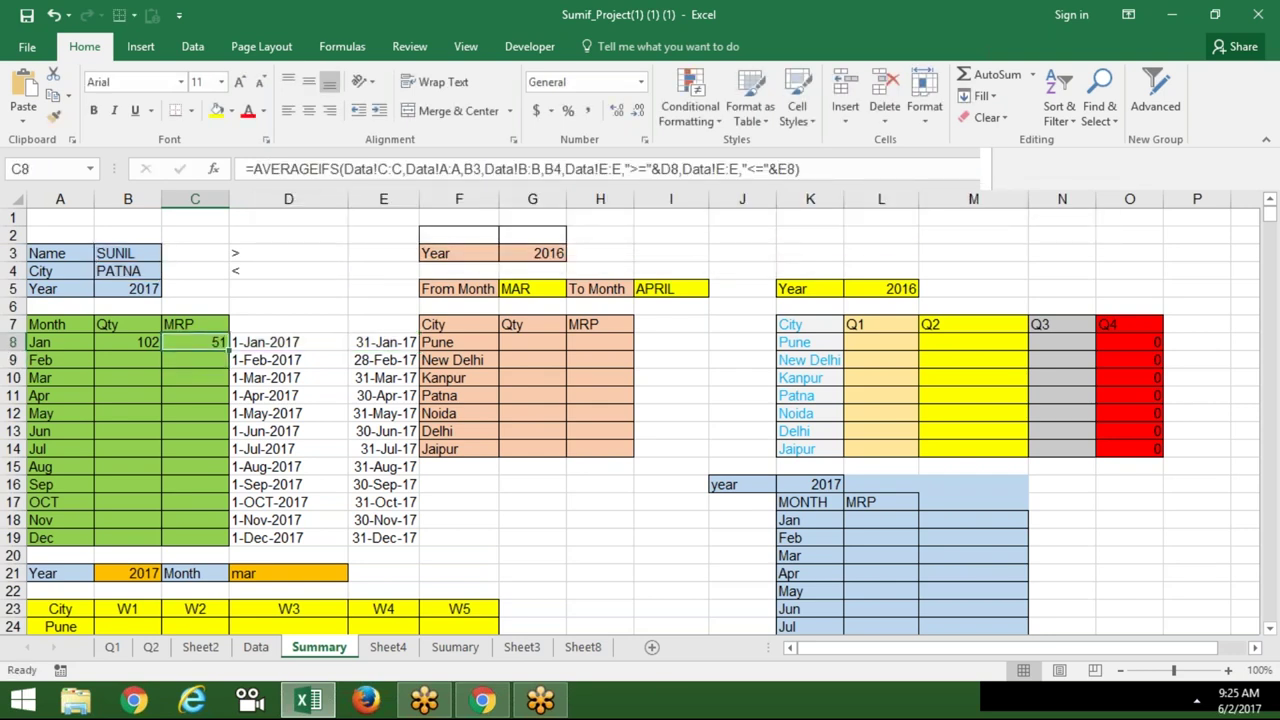
left_click(309, 342)
left_click_drag(309, 342, 278, 344)
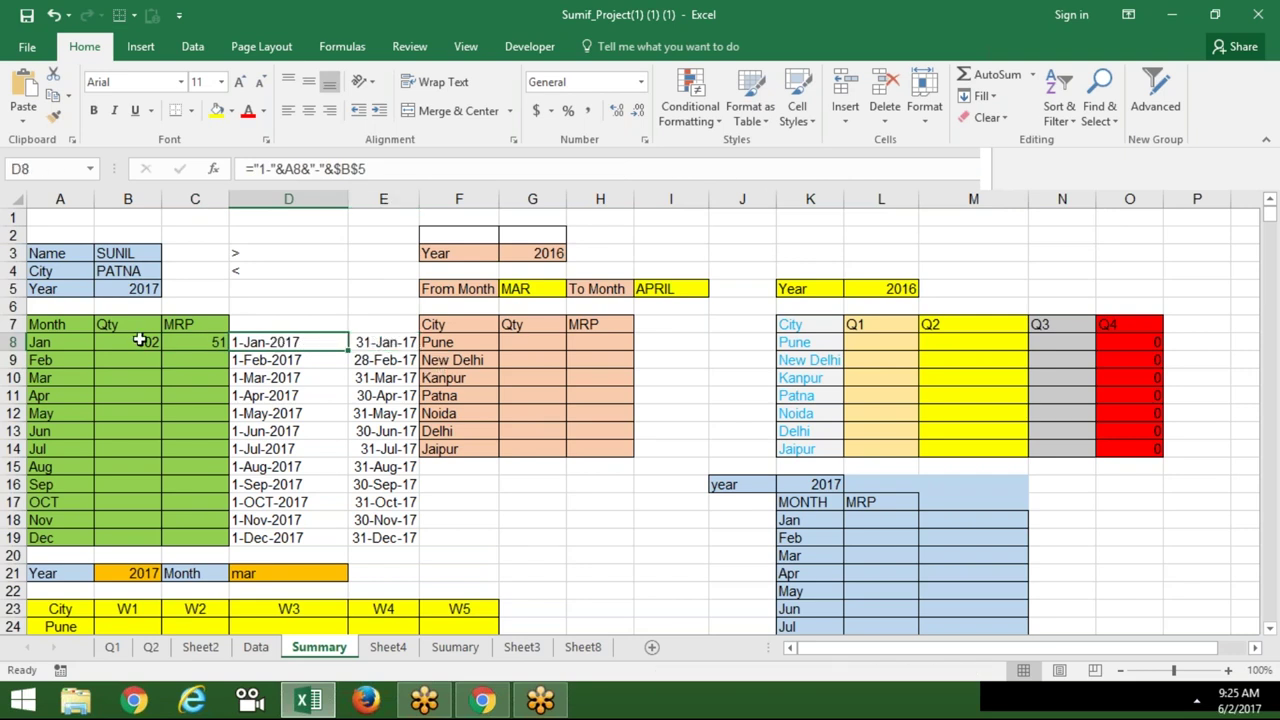
Review the Jan Qty SUMIFS in B8 and the start-date formula in D8
left_click(140, 342)
left_click(232, 342)
key("Down")
left_click(251, 340)
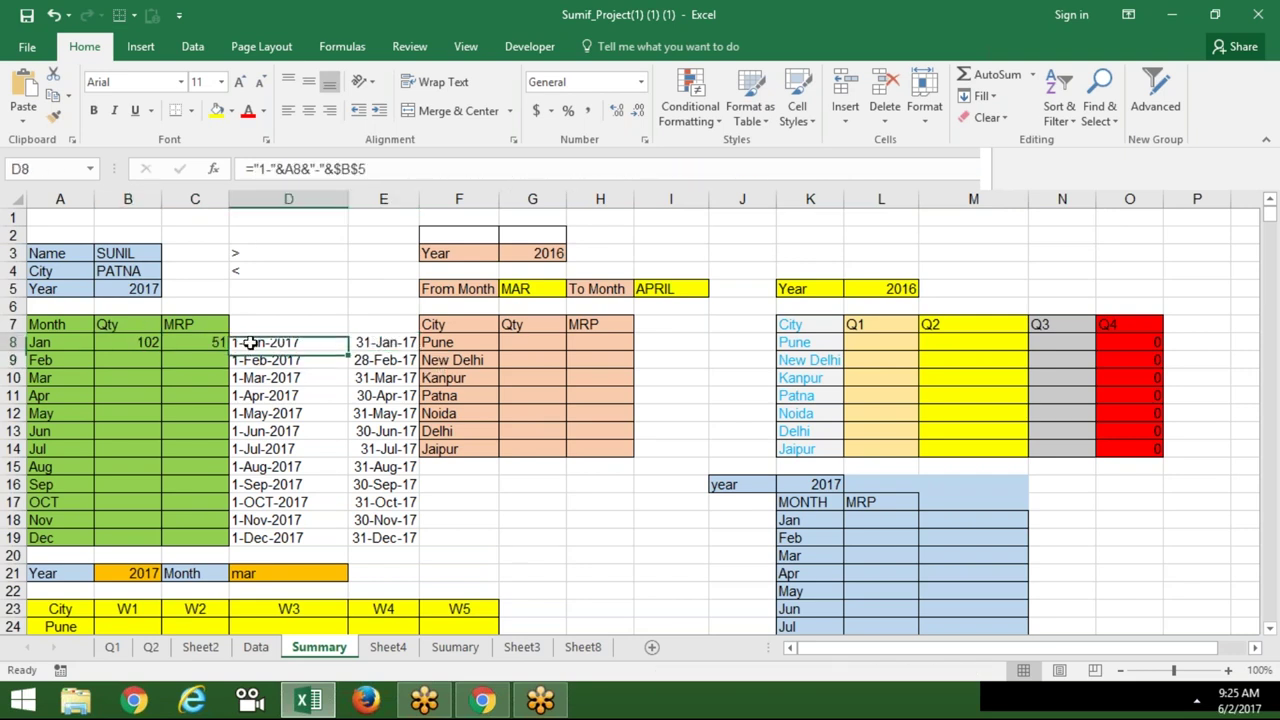
left_click(256, 168)
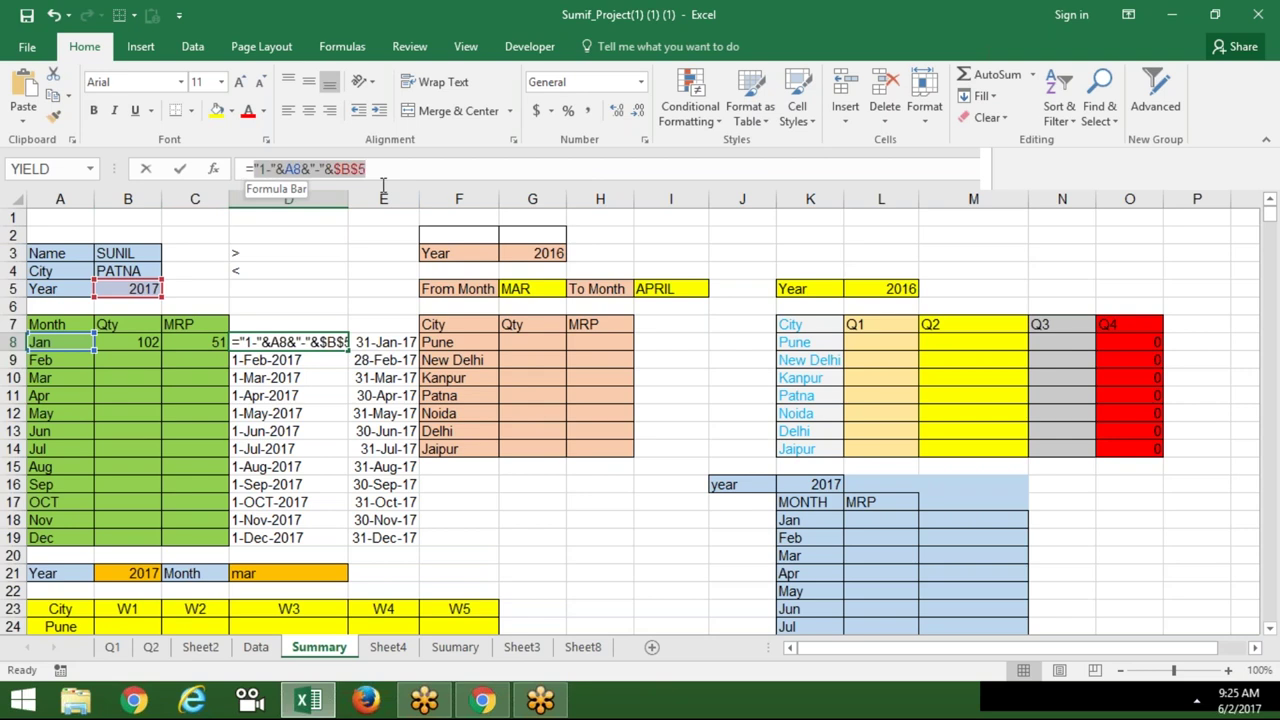
key("ctrl+Return")
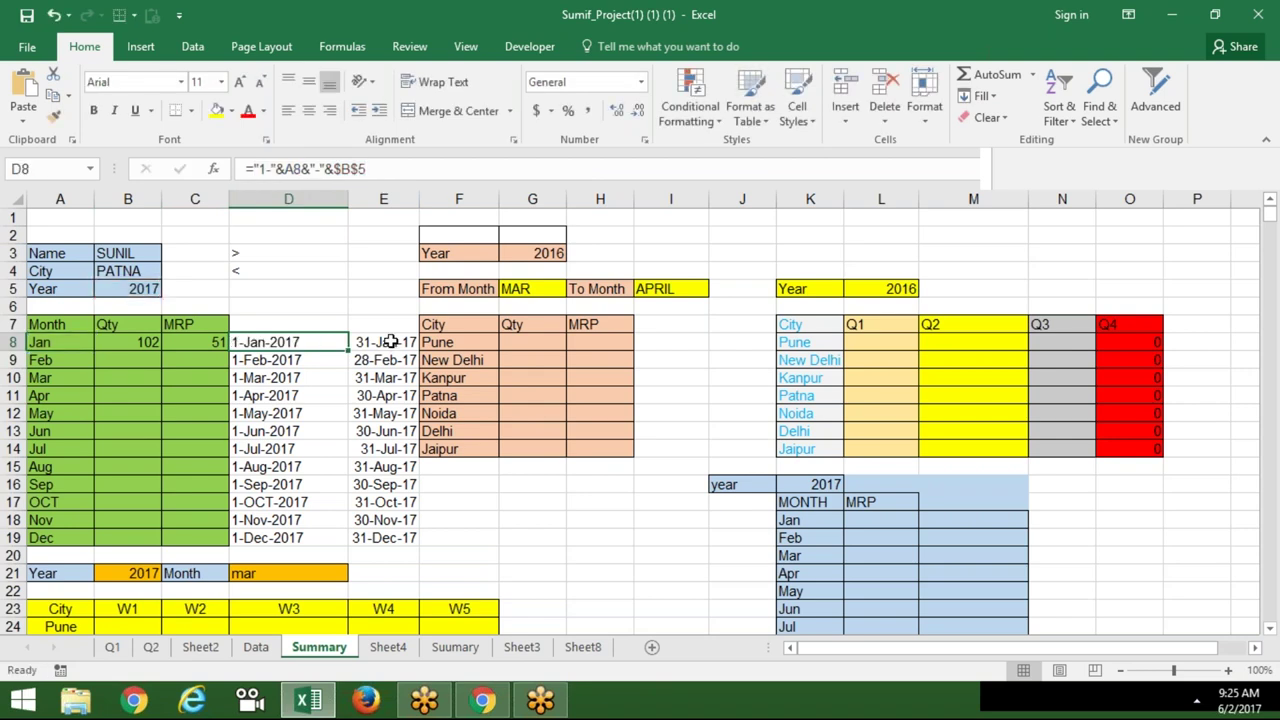
Rewrite E8 as =EOMONTH(("1-"&A8&"-"&$B$5),0) instead of referencing D8
left_click(390, 341)
left_click(345, 169)
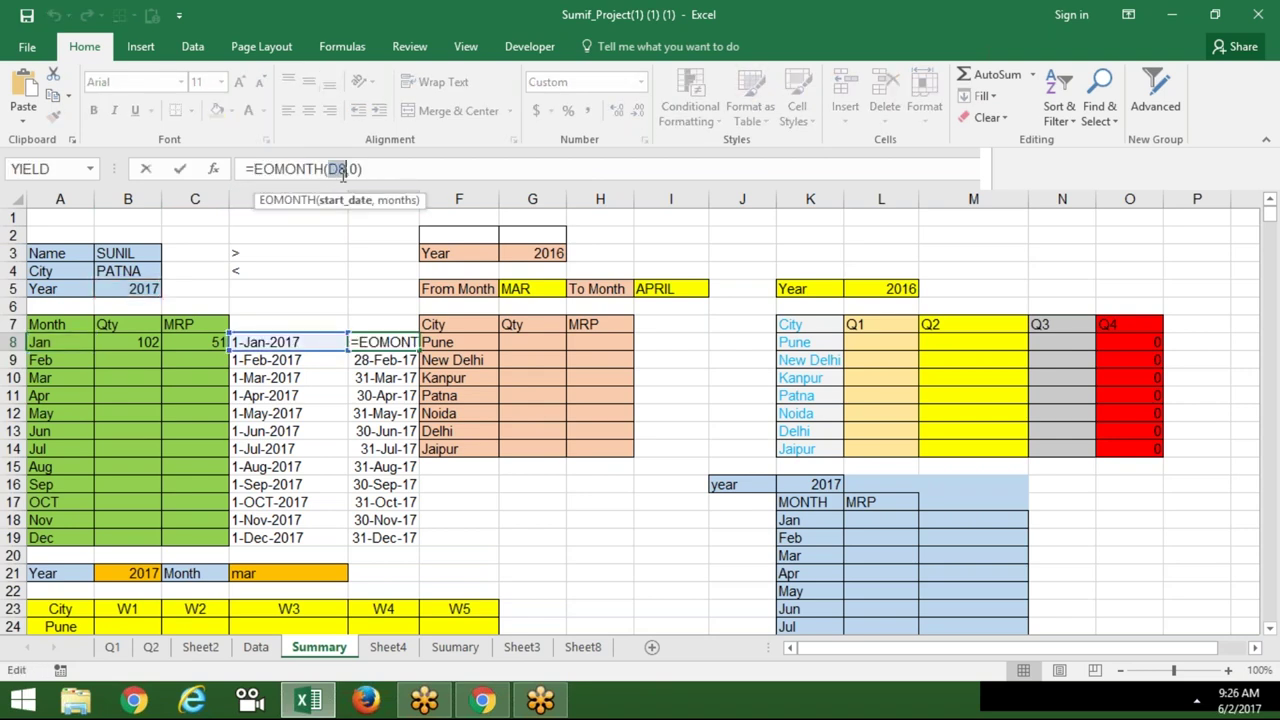
key("BackSpace")
key("BackSpace")
type("(")
key("ctrl+v")
type(")")
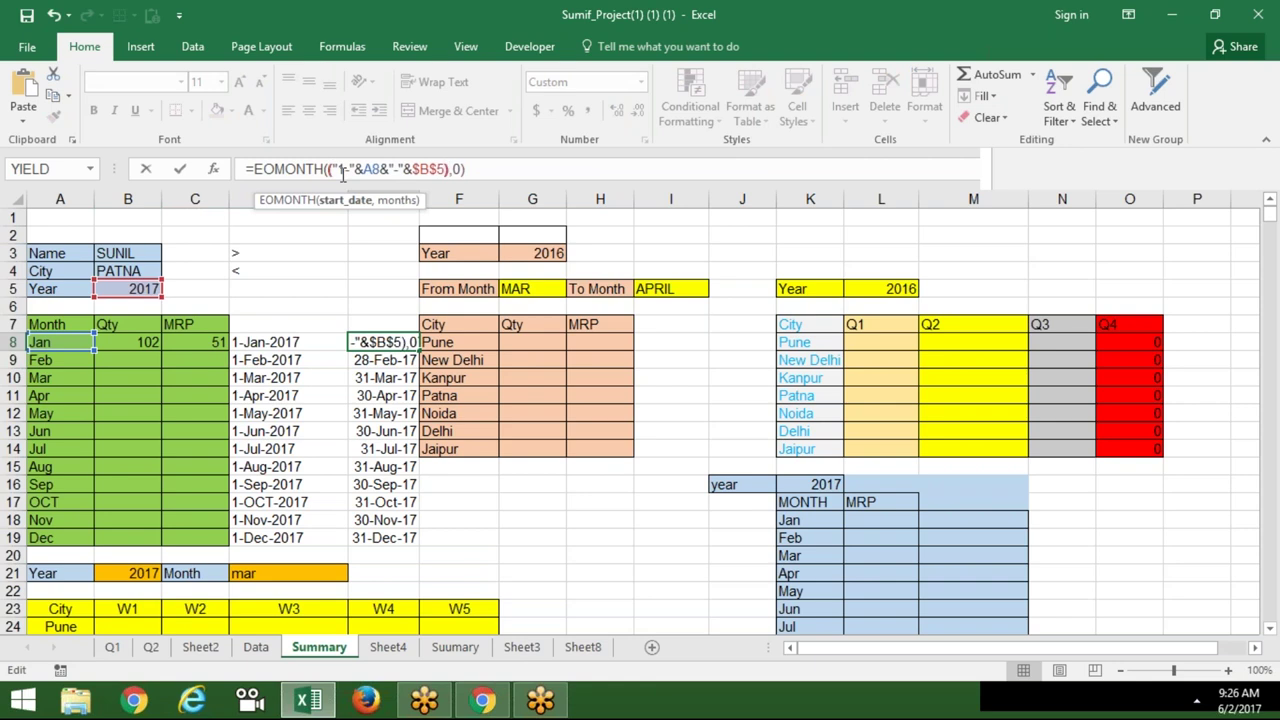
key("Return")
key("Return")
key("Up")
key("Up")
Replace D8 in B8's SUMIFS start-date criterion with ("1-"&A8&"-"&$B$5)
key("Left")
key("Left")
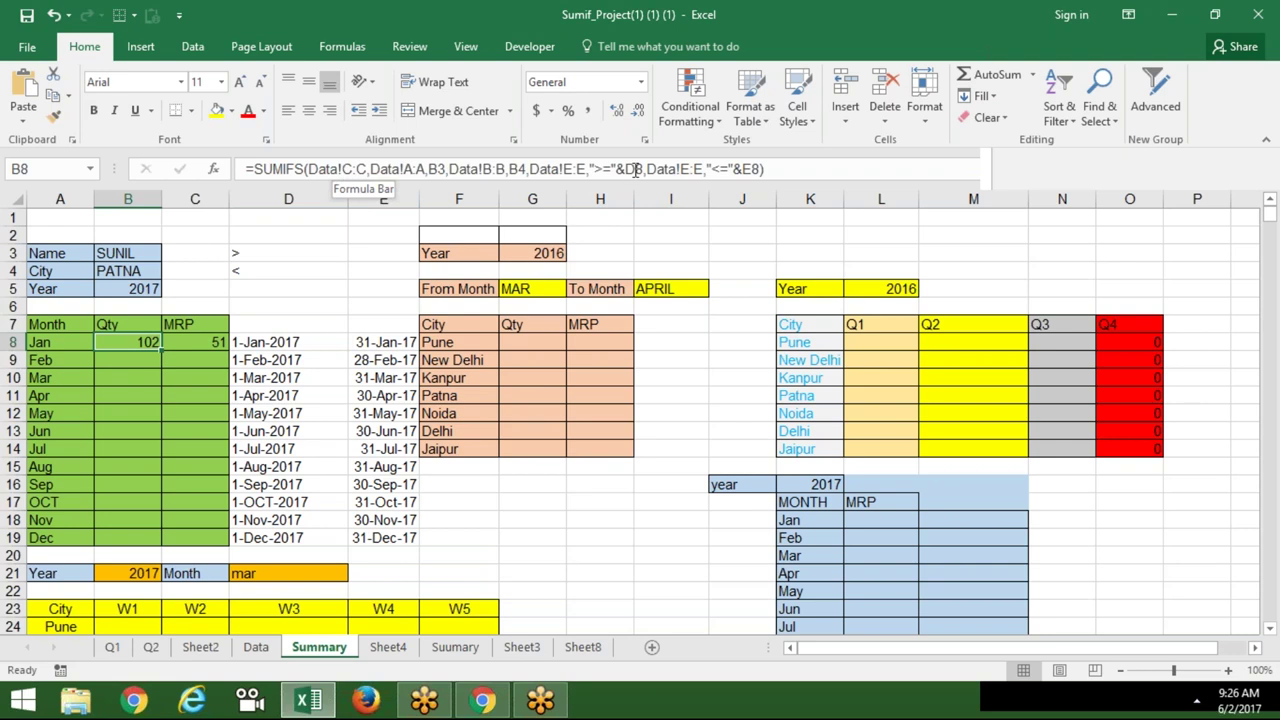
left_click(634, 169)
key("BackSpace")
key("Delete")
type("(")
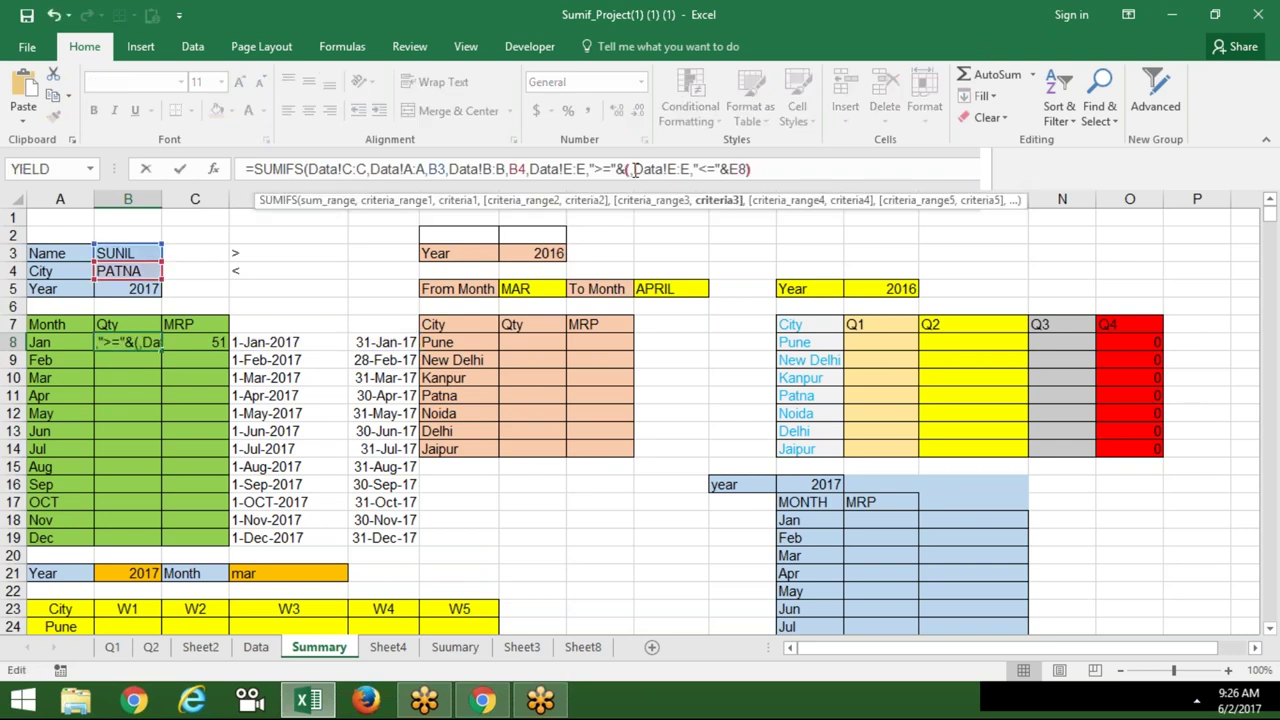
type(")")
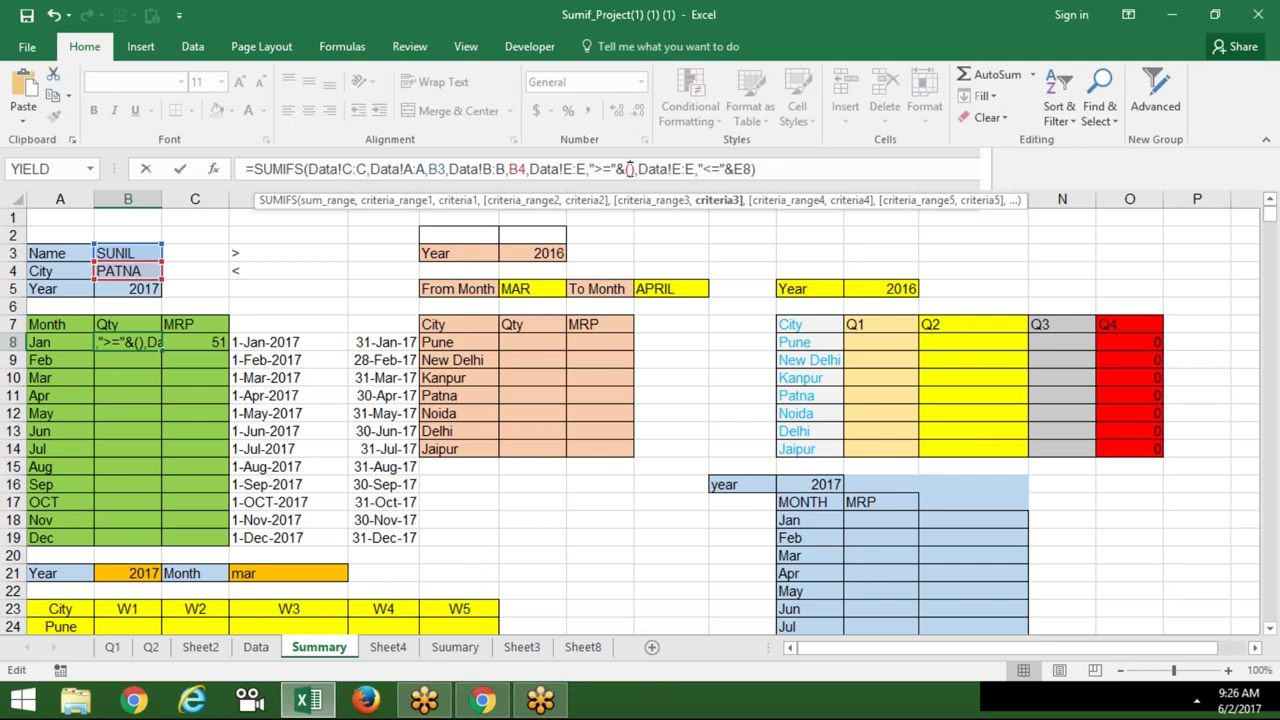
type("\"1-\"&A8&\"-\"&$B$5")
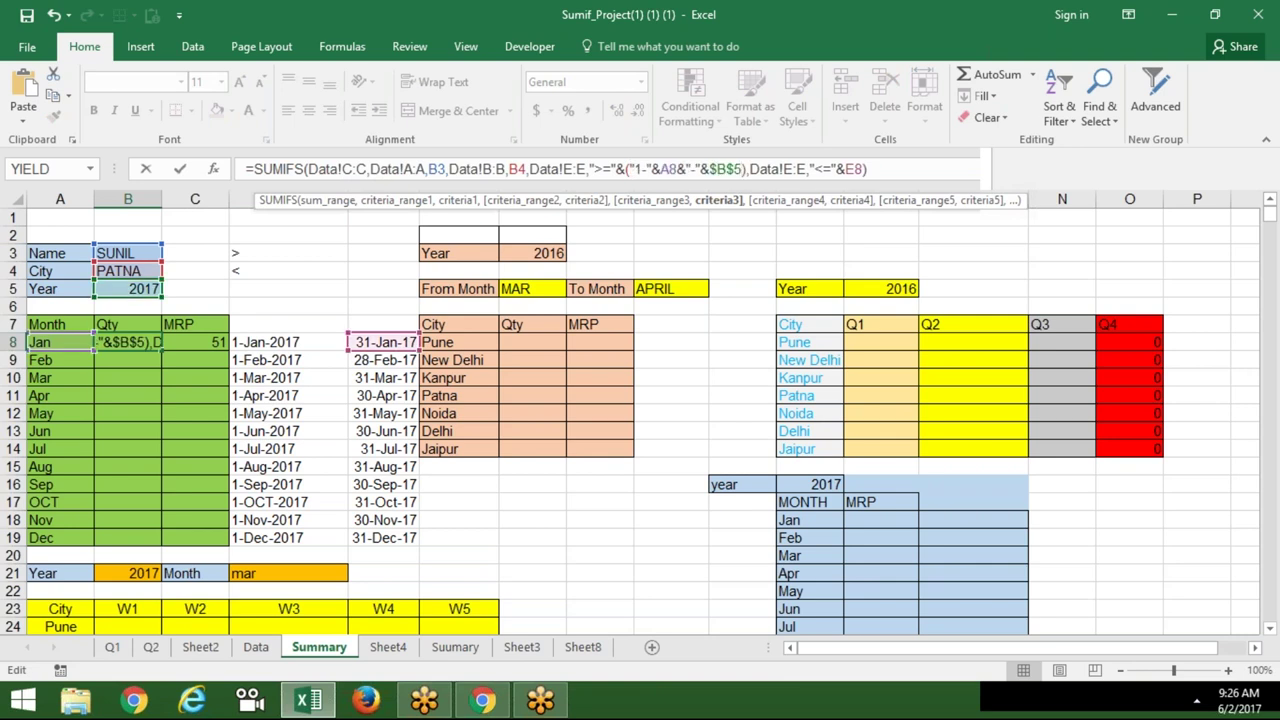
key("Return")
Copy the EOMONTH expression from E8 and confirm the Jan MRP AVERAGEIFS still shows 51
key("Up")
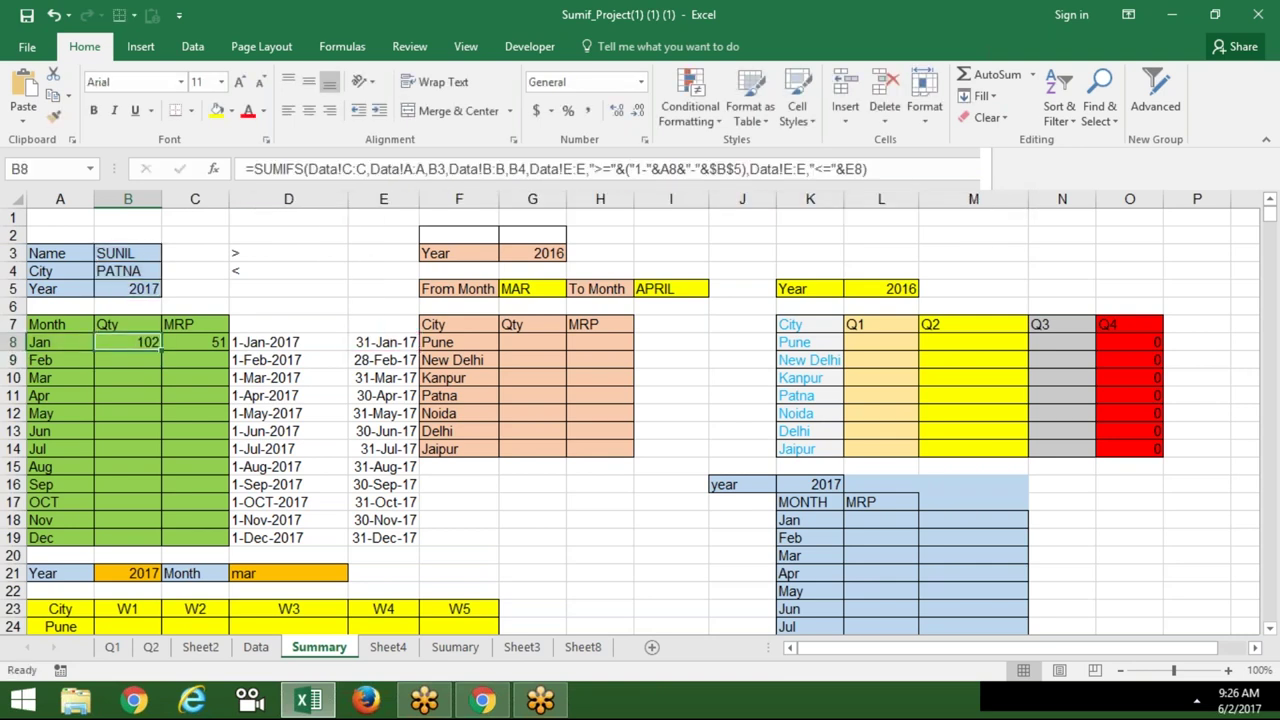
key("Right")
key("Right")
key("Right")
left_click_drag(253, 168, 274, 168)
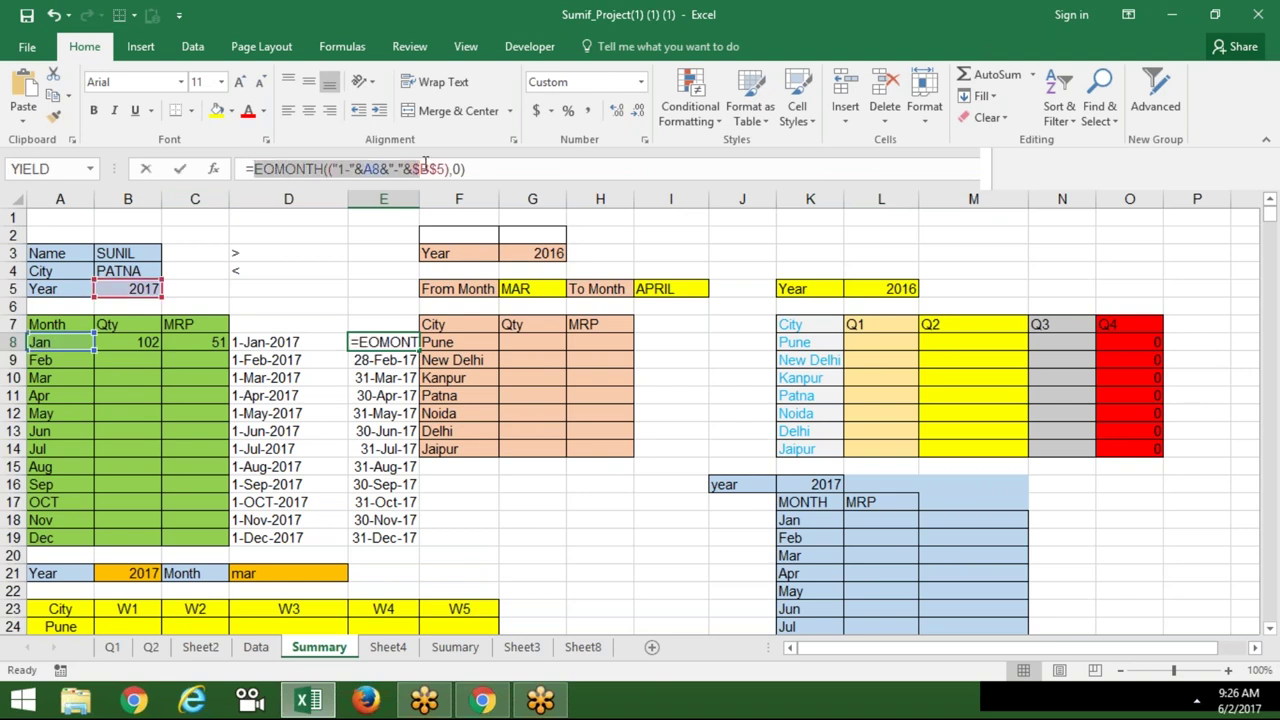
left_click_drag(342, 168, 478, 173)
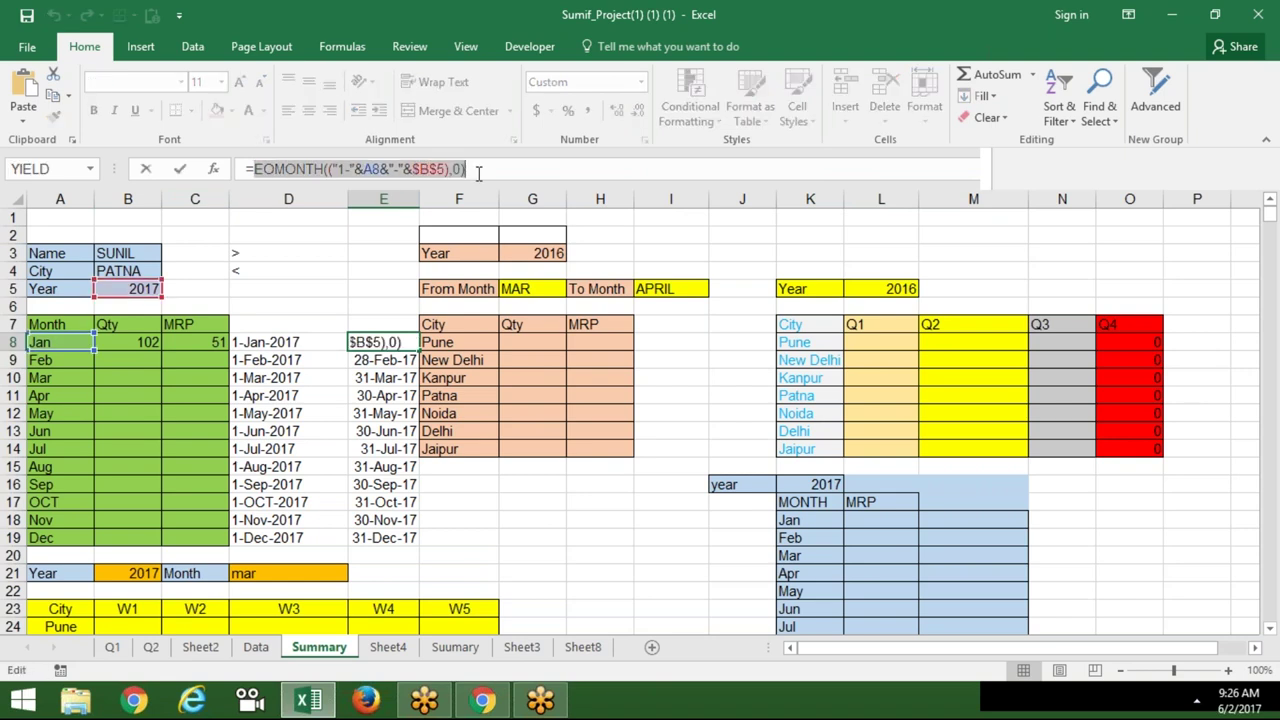
key("Escape")
left_click(197, 341)
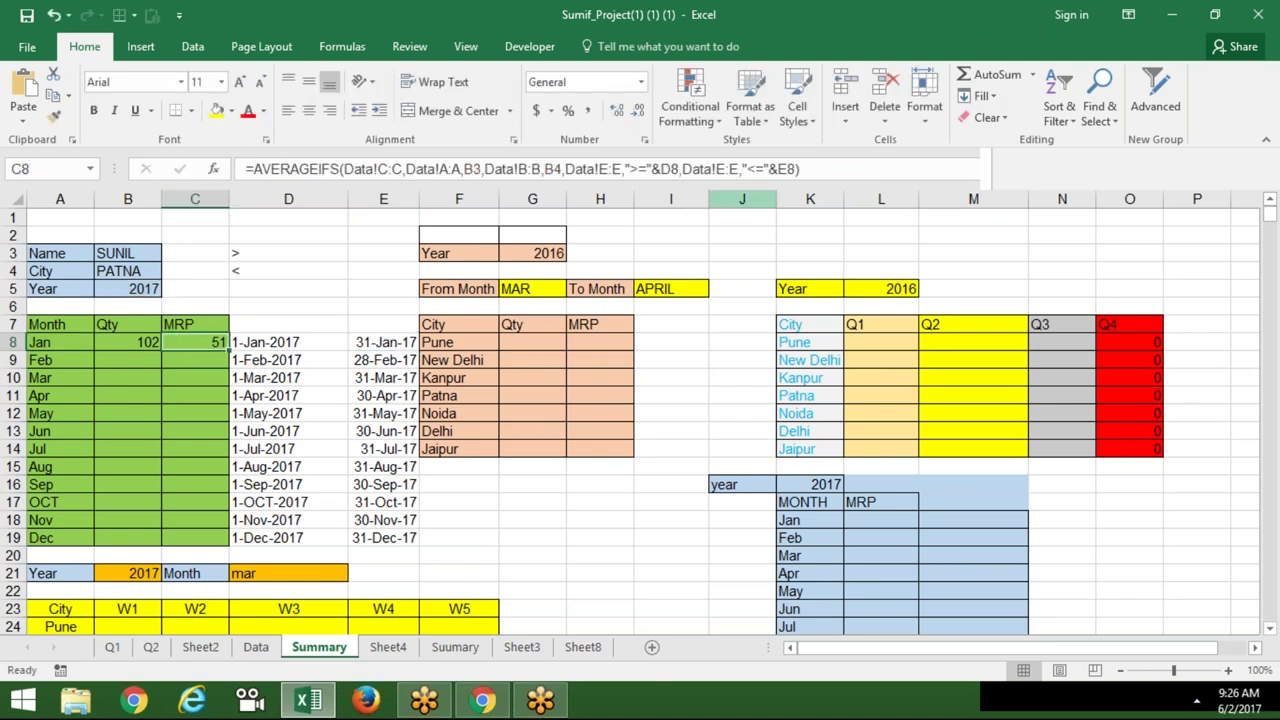
left_click(786, 168)
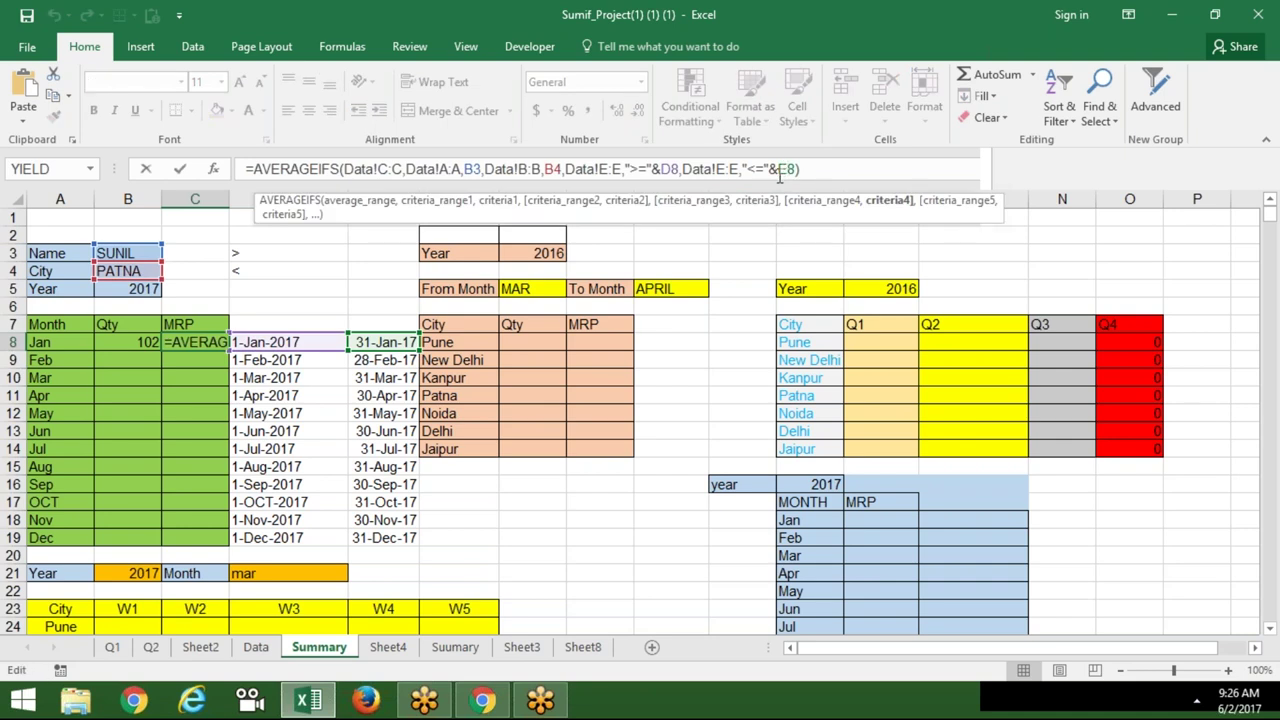
key("Return")
Replace E8 in B8's SUMIFS end-date criterion with the EOMONTH expression, keeping Qty at 102
left_click(138, 342)
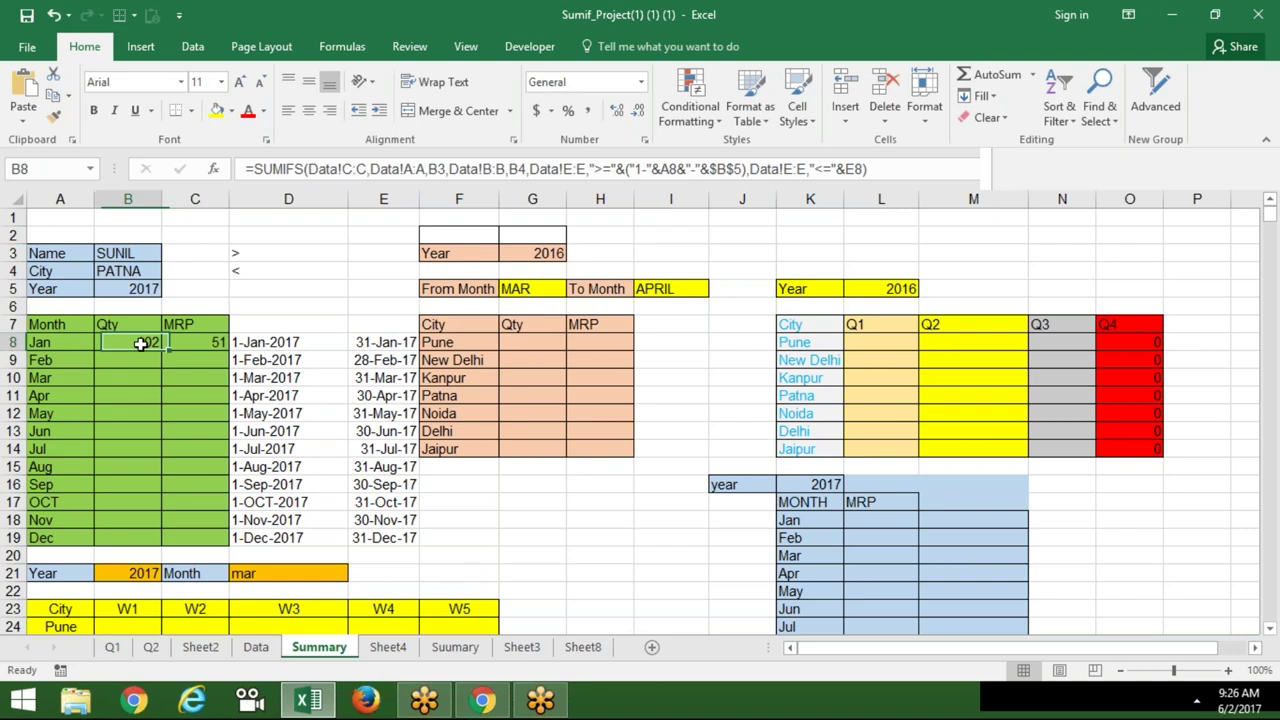
left_click(844, 169)
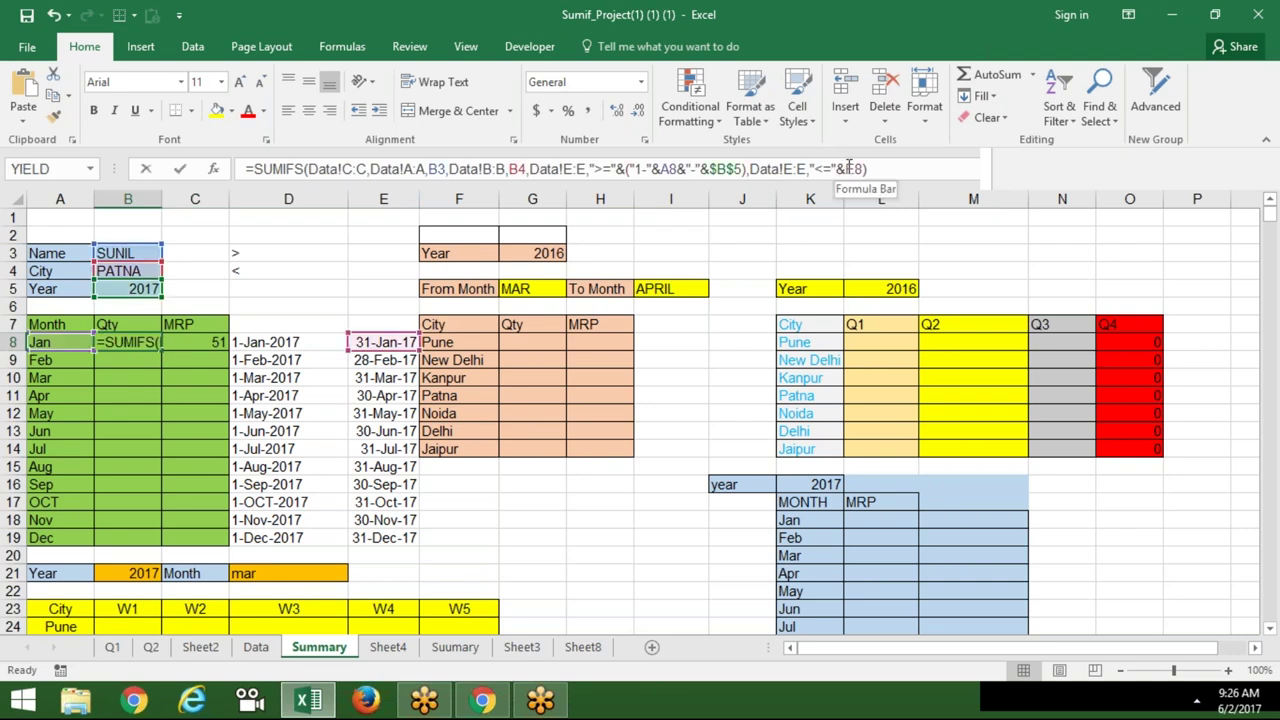
key("BackSpace")
key("BackSpace")
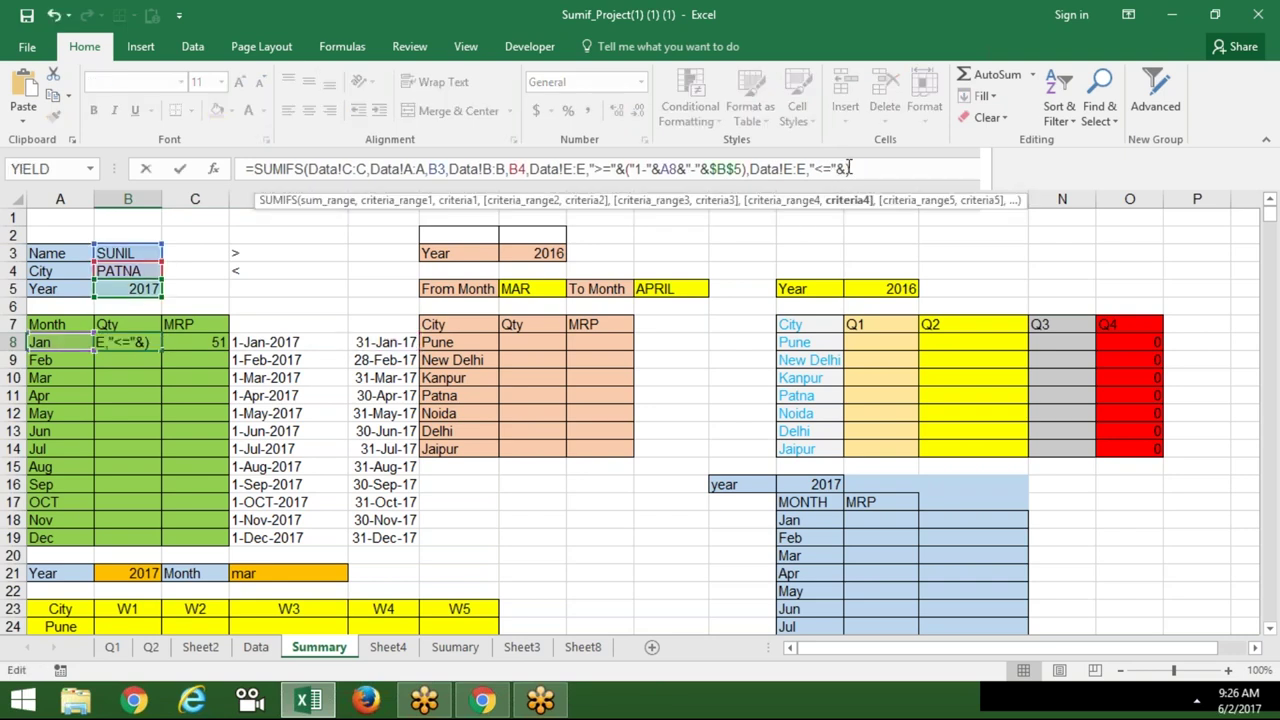
type("(")
key("ctrl+v")
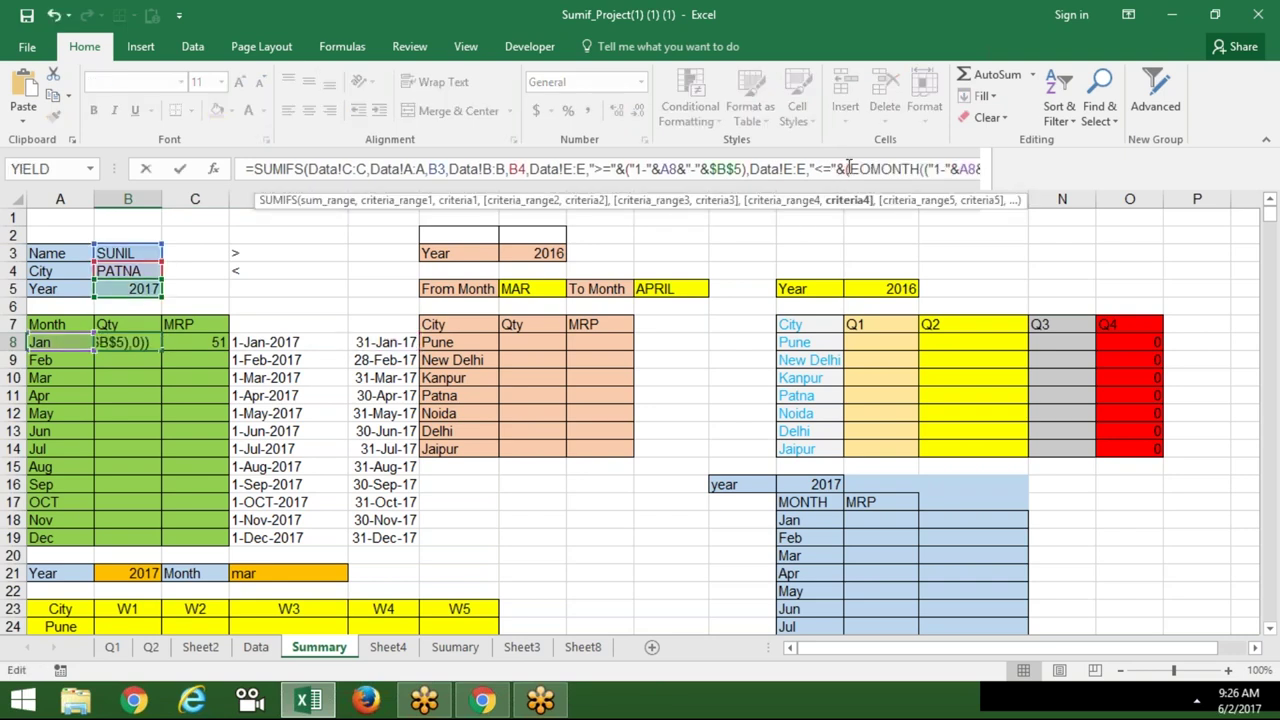
type(")")
key("ctrl+Return")
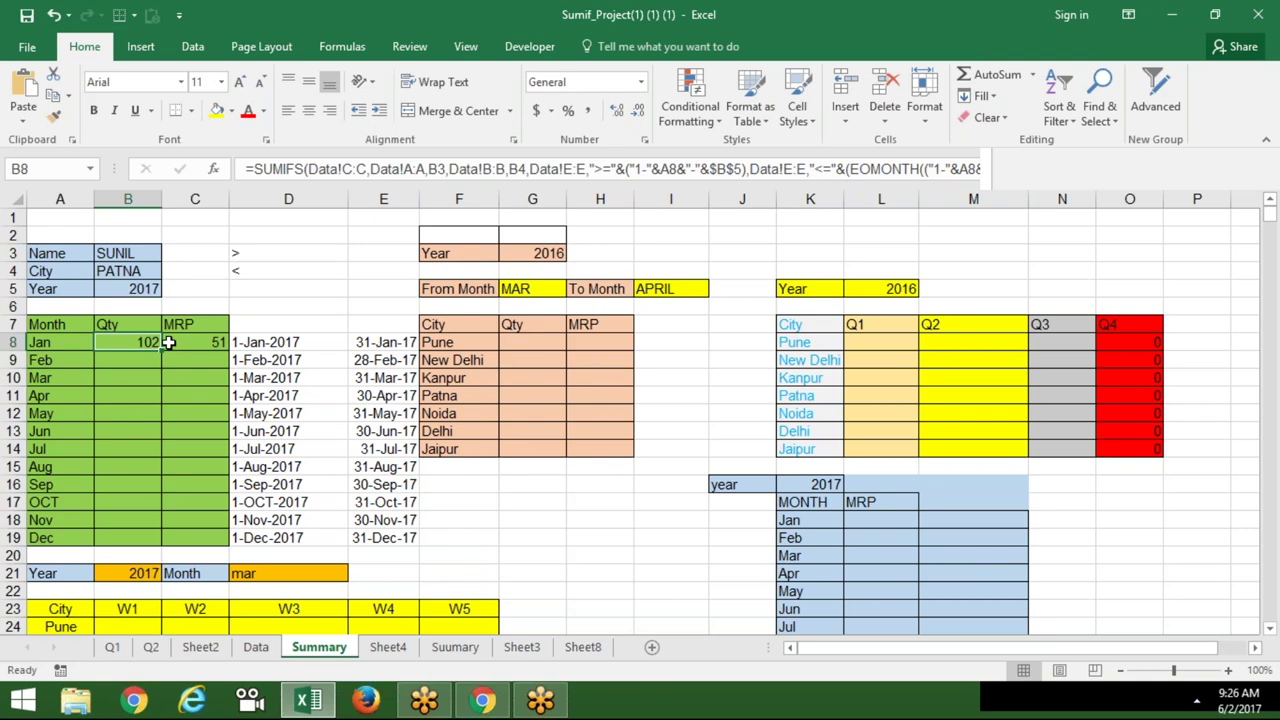
Save the workbook, then review the city Qty practice table's 2016, MAR to APRIL settings
left_click(33, 21)
left_click(170, 361)
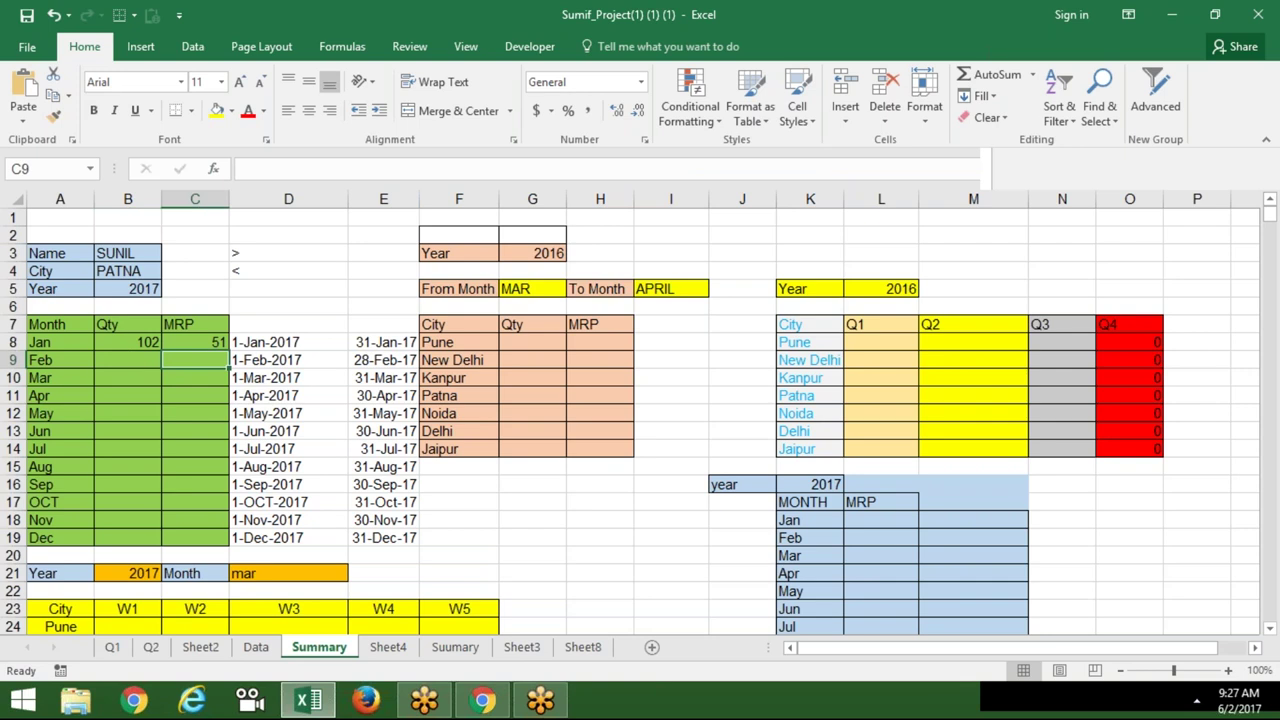
left_click(541, 371)
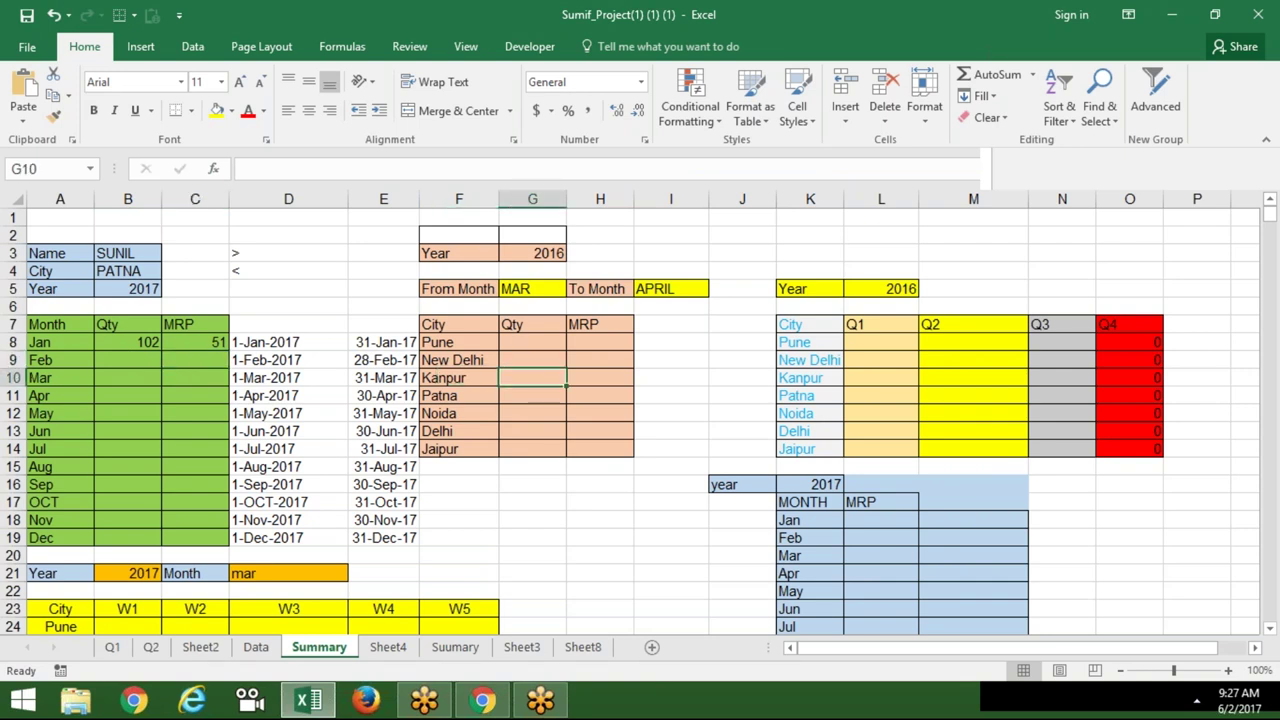
left_click(547, 250)
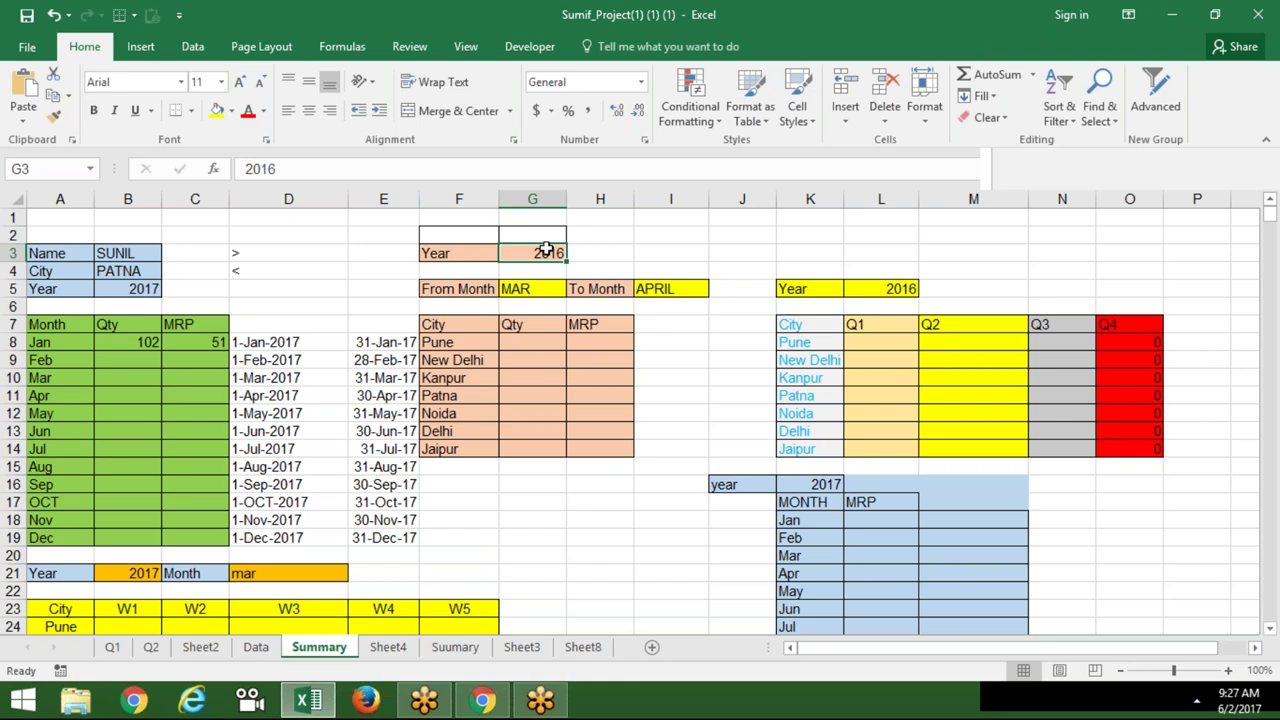
left_click(540, 289)
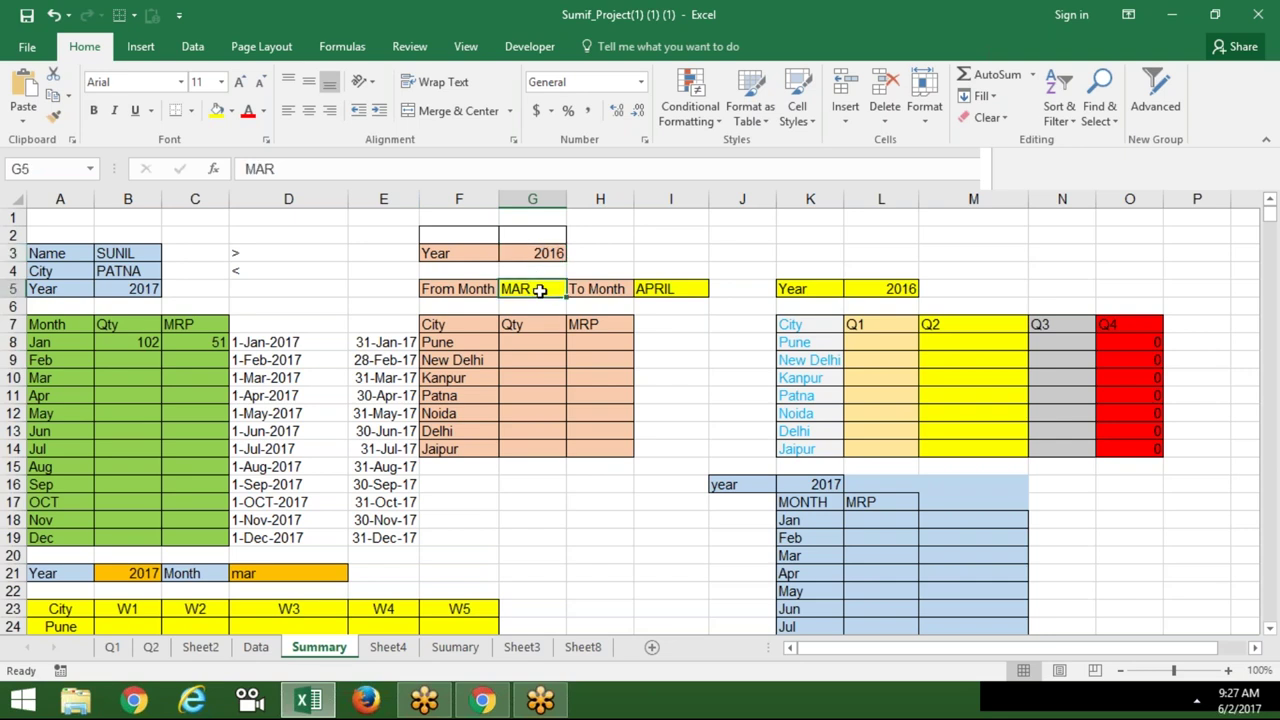
left_click(683, 288)
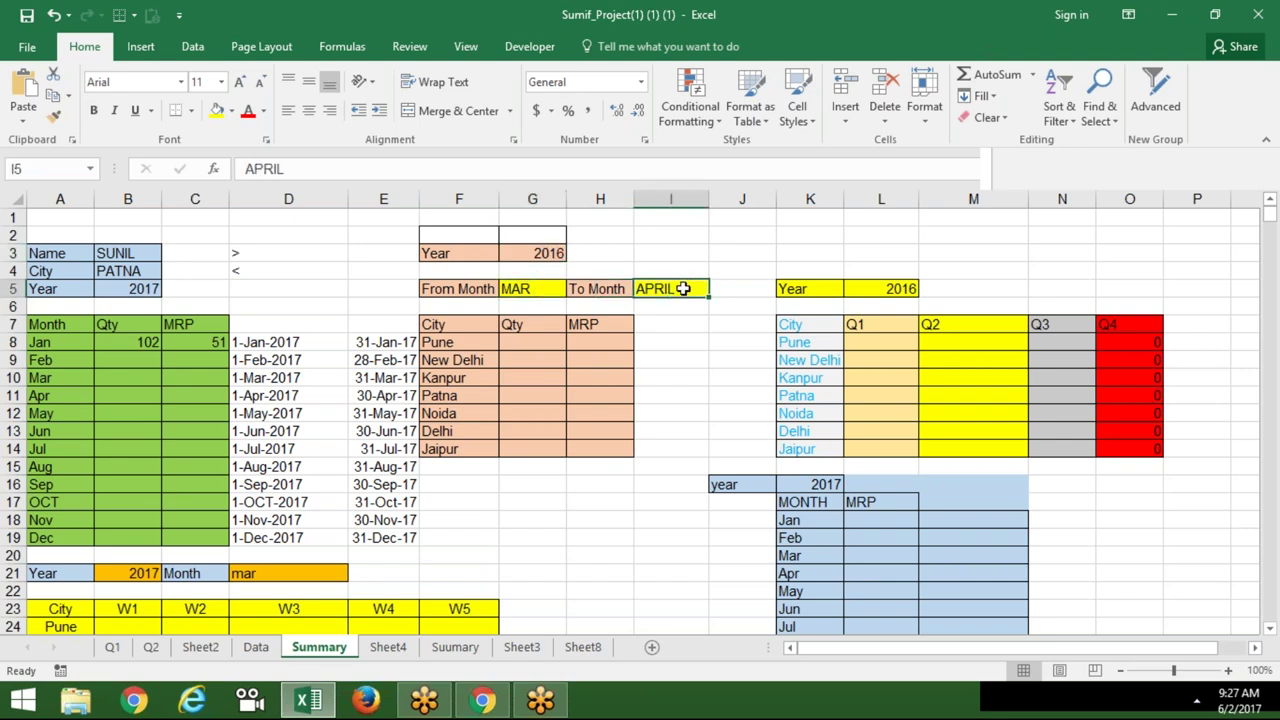
Review the empty Kanpur and Pune cells and the quarterly city table for 2016
left_click(436, 375)
left_click(524, 340)
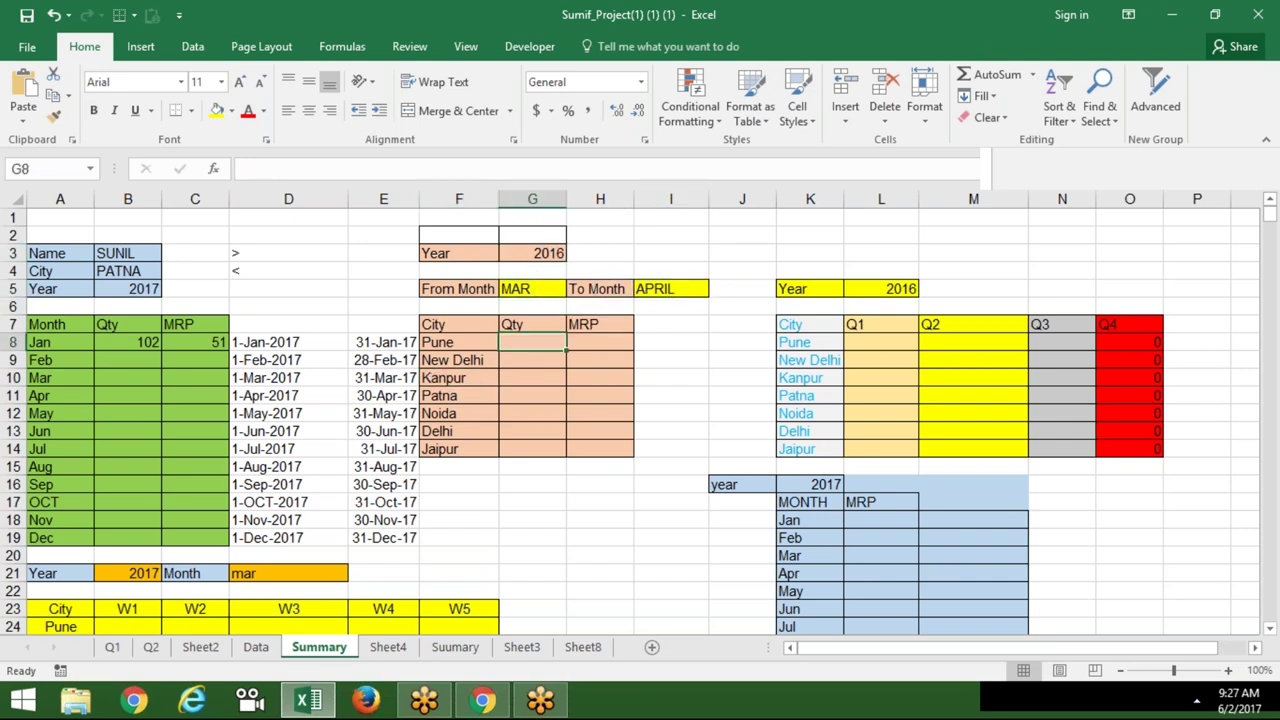
key("Tab")
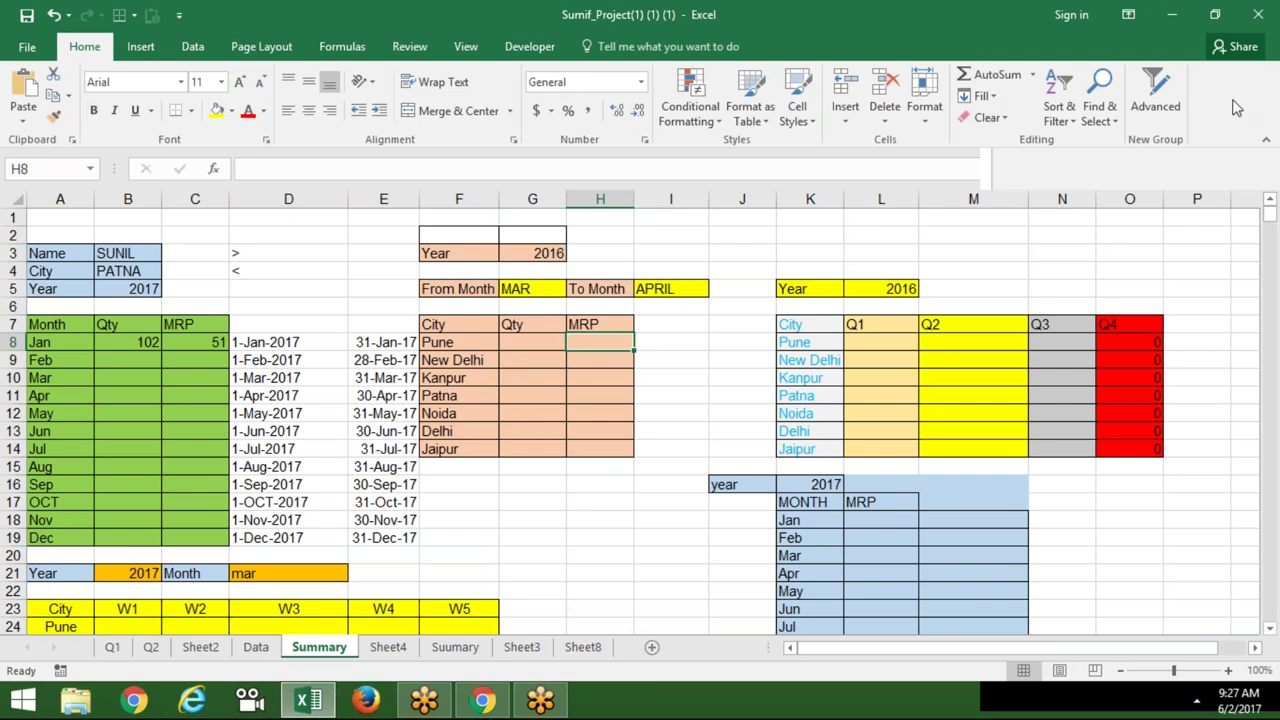
left_click(1245, 47)
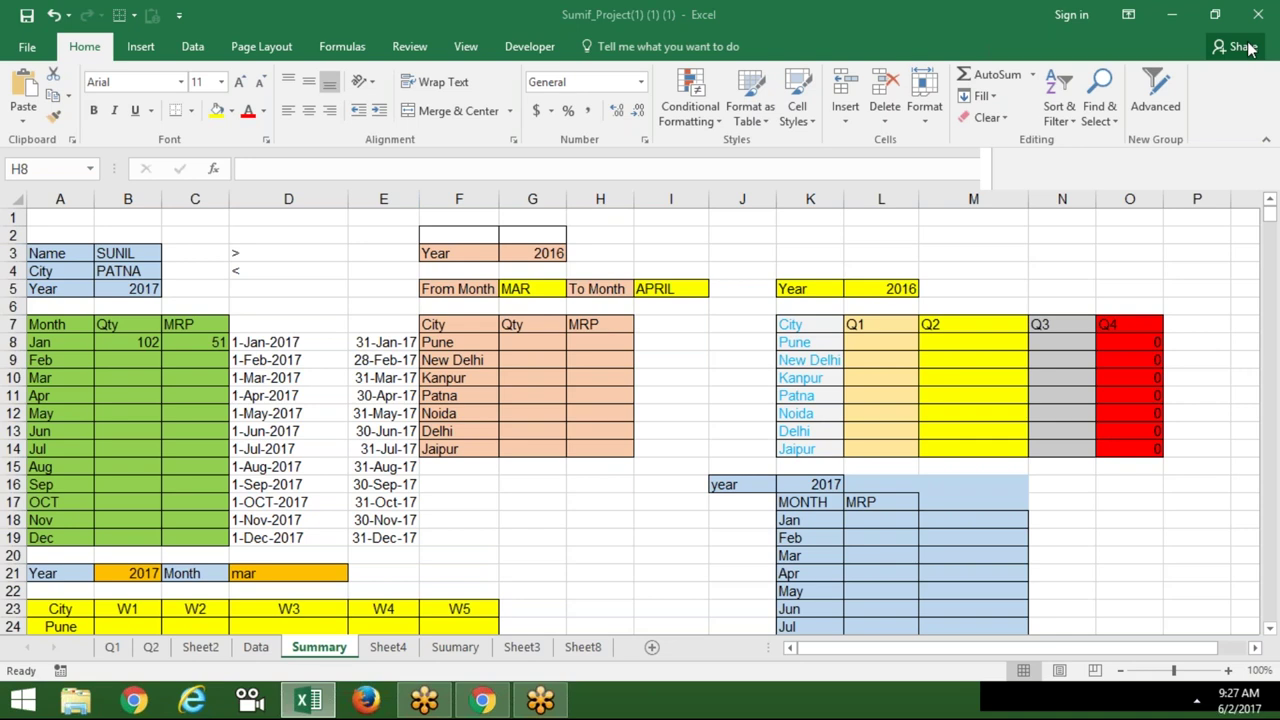
left_click(950, 360)
left_click(910, 290)
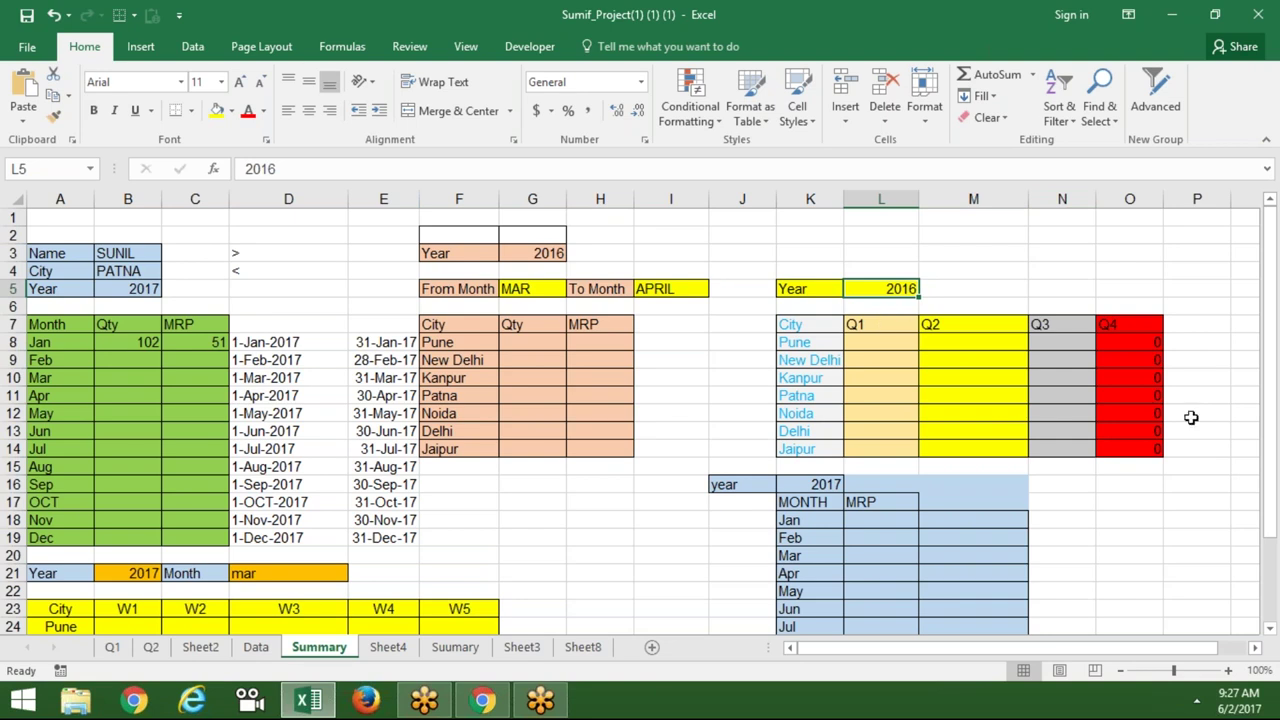
Review the year in B21, month in D21 and the first empty W1 cell B24
left_click(1270, 629)
scroll(1272, 632, "down", 3)
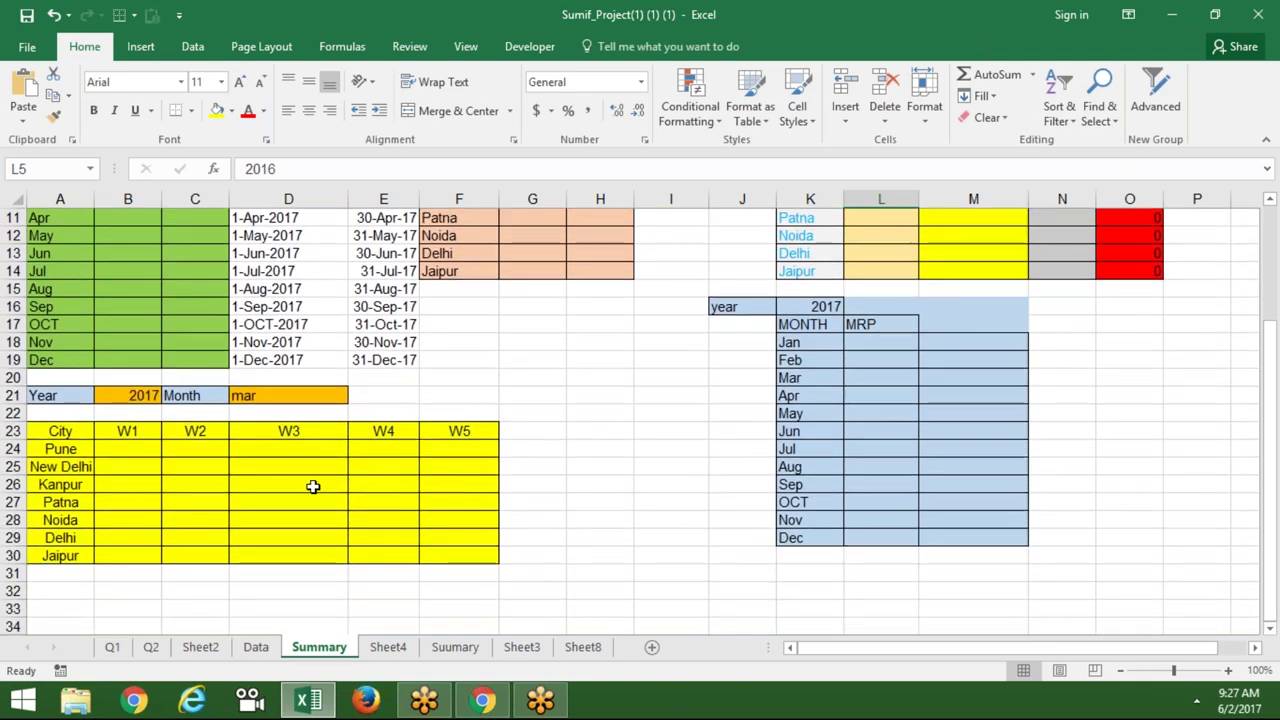
left_click(130, 395)
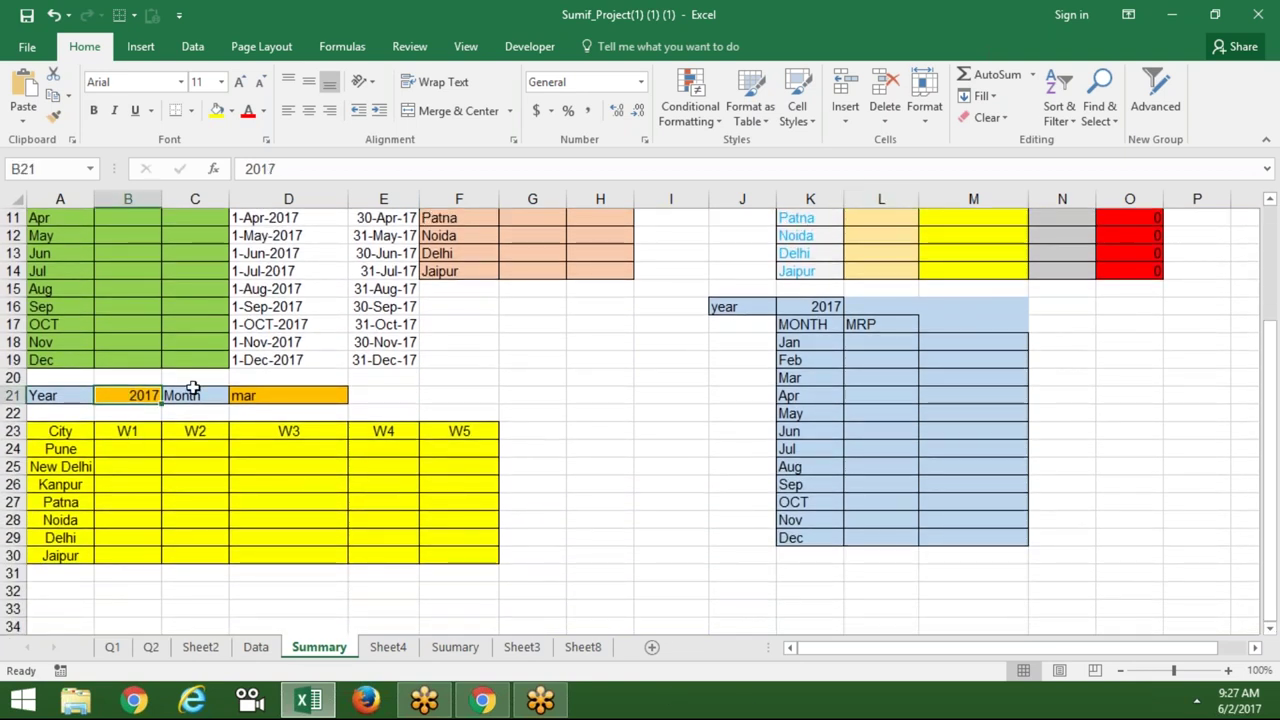
left_click(253, 395)
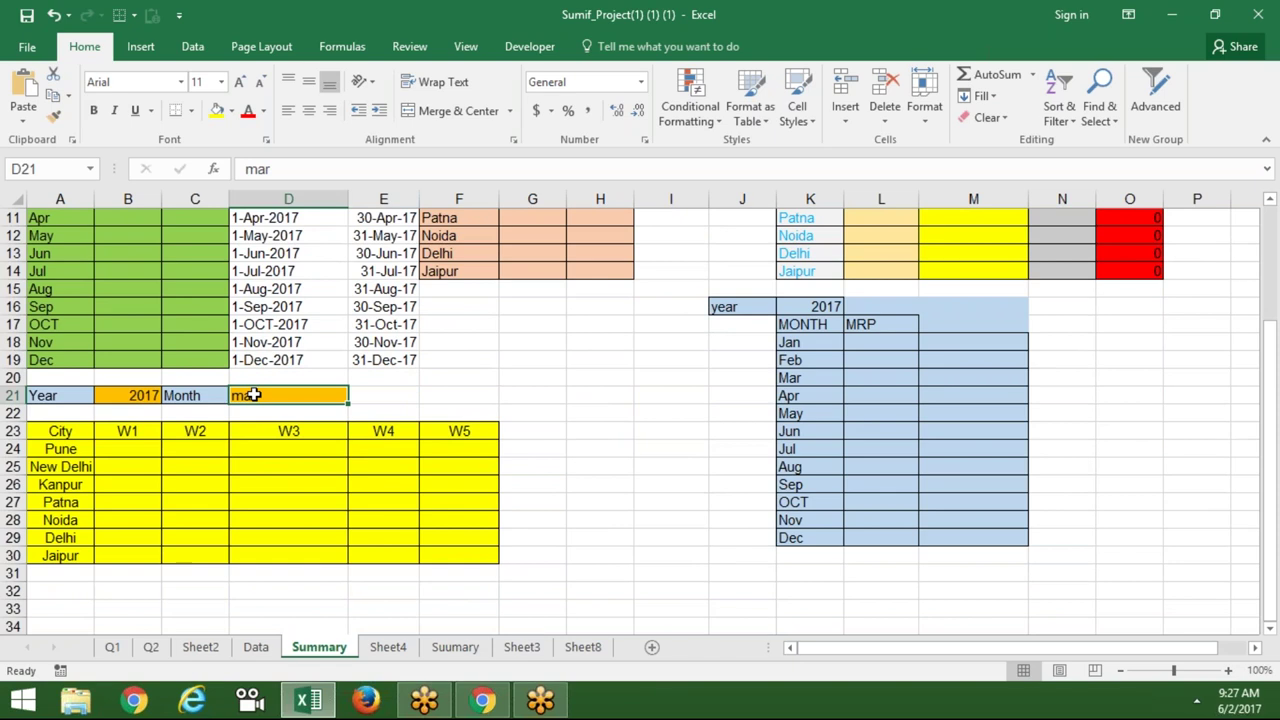
left_click(148, 450)
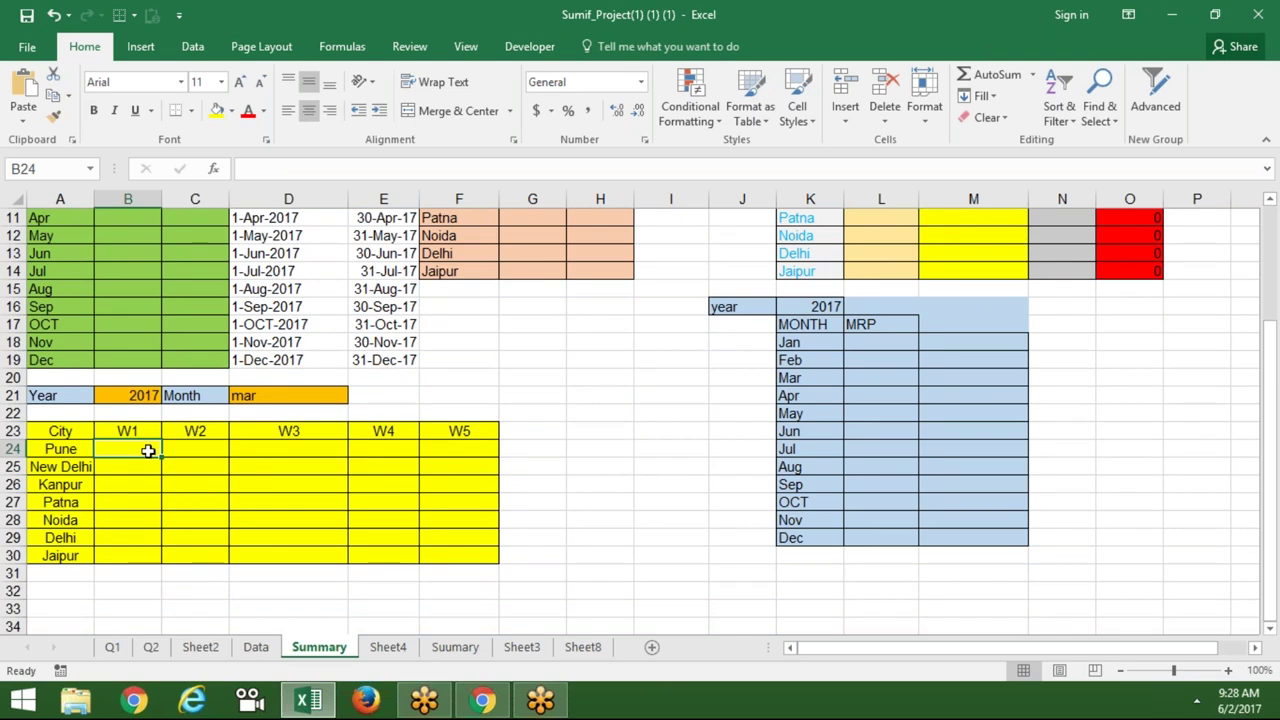
Check K16 and the empty MRP cells from L18, save the workbook, and open a new Chrome window
left_click(785, 306)
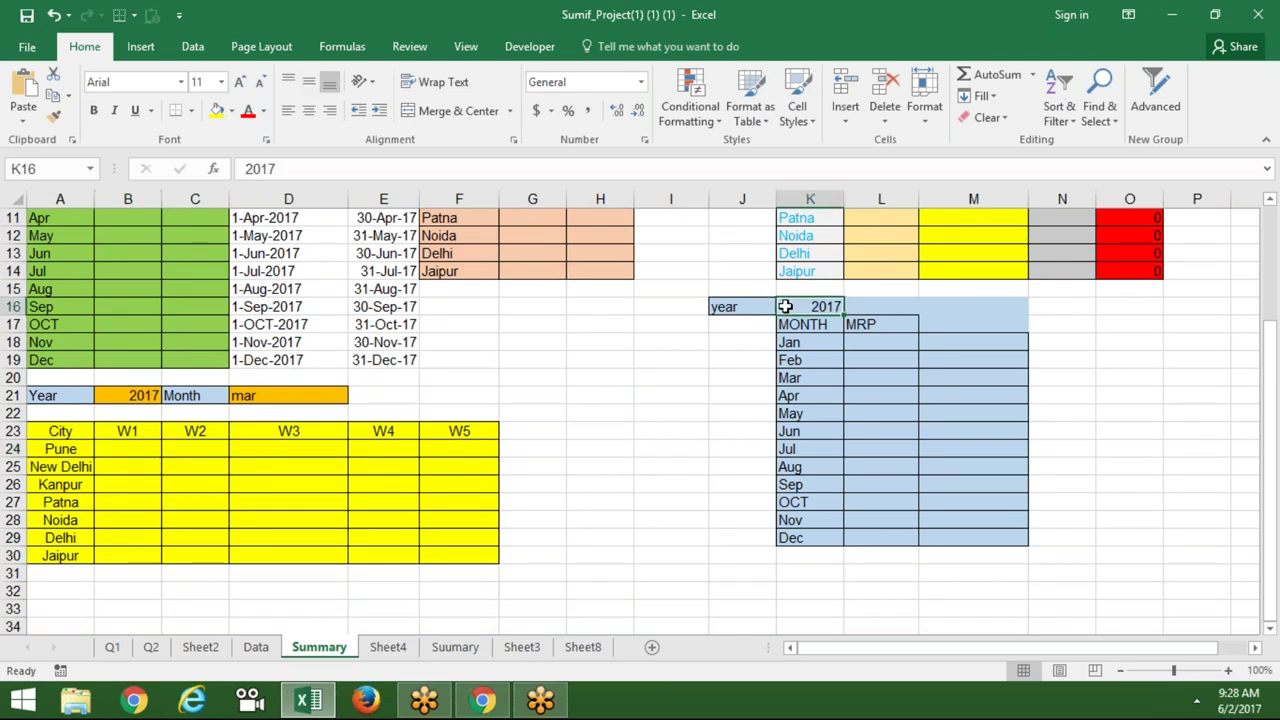
left_click(875, 343)
left_click(877, 322)
key("Down")
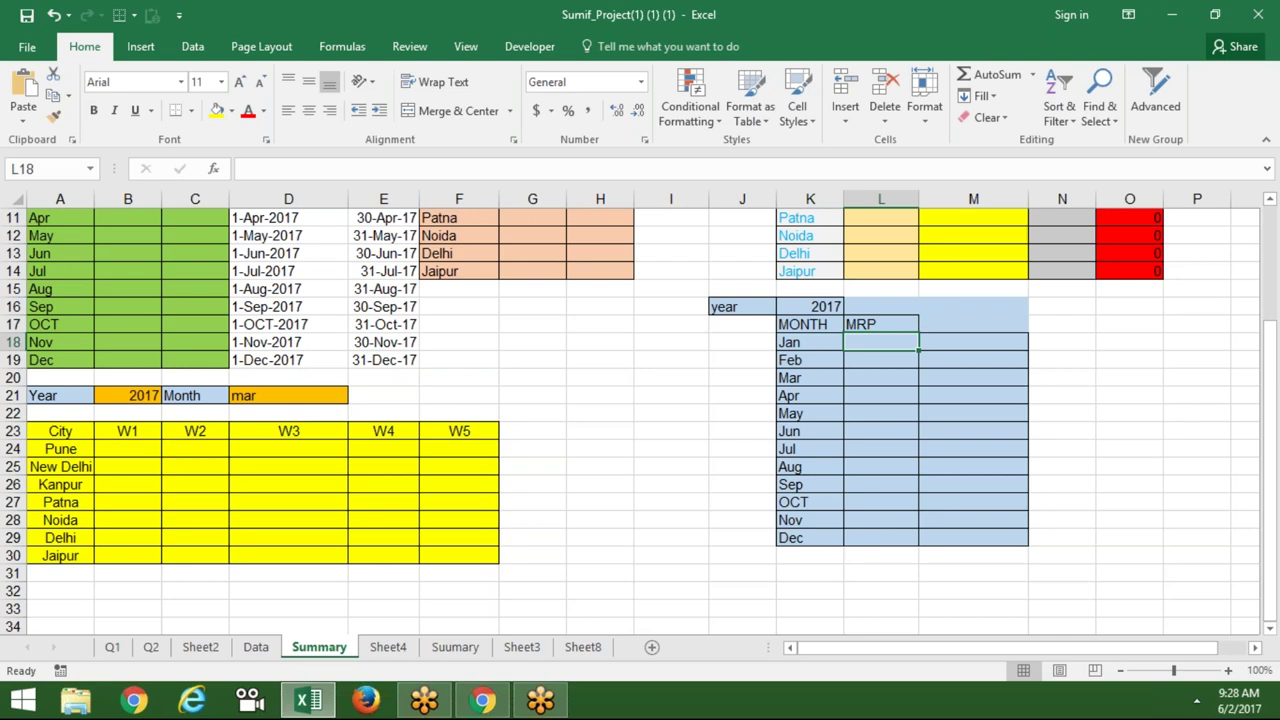
left_click(27, 15)
left_click(166, 231)
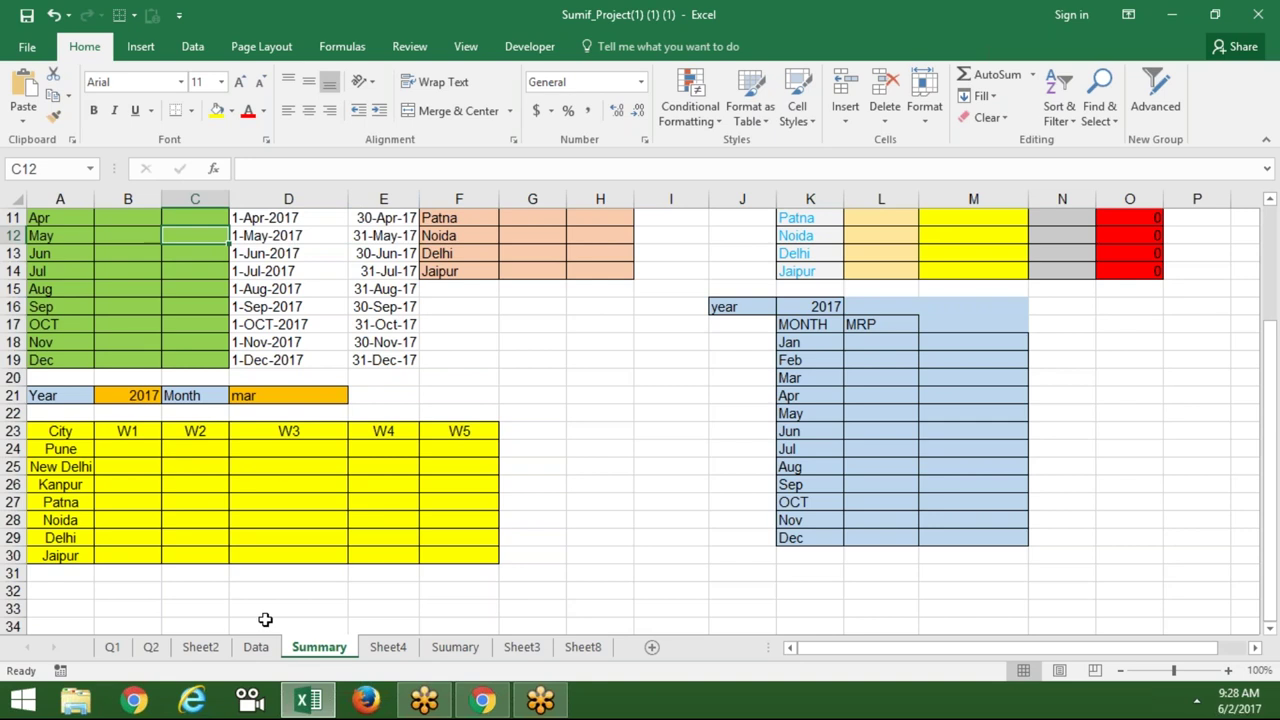
left_click(140, 710)
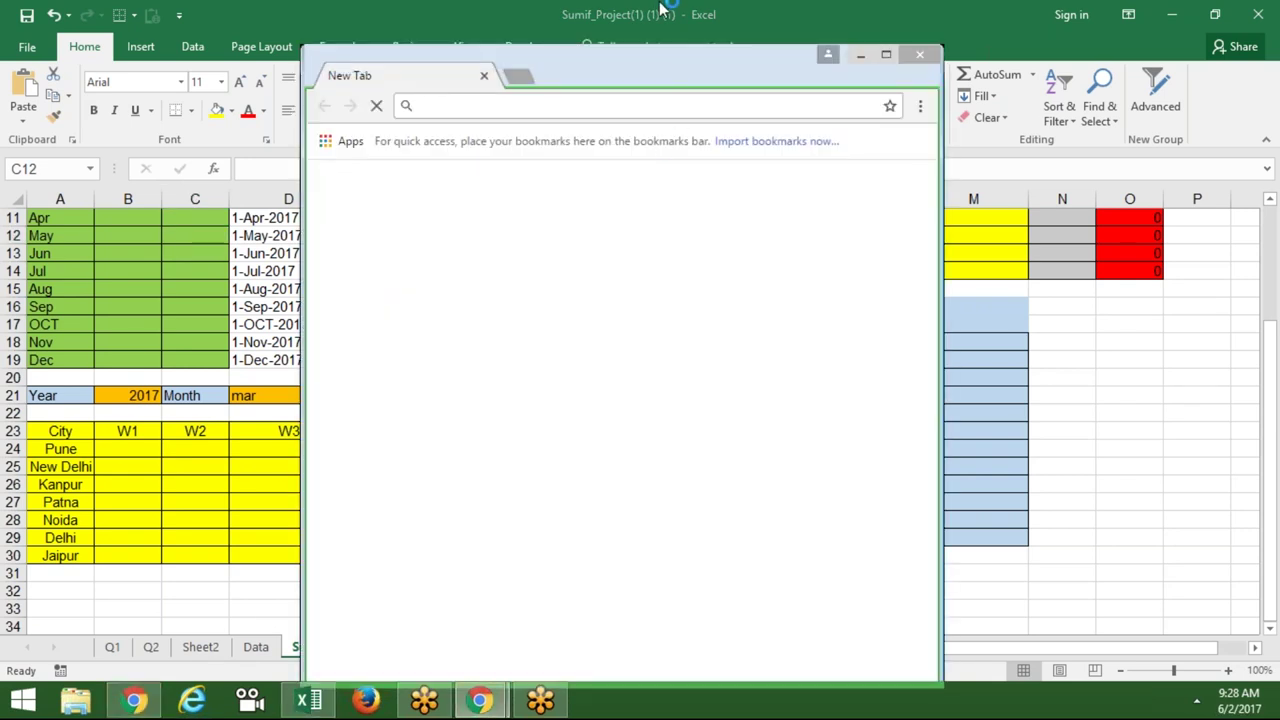
Maximize the new Chrome window, go to gmail.com via autocomplete, then switch back to Excel
double_click(677, 63)
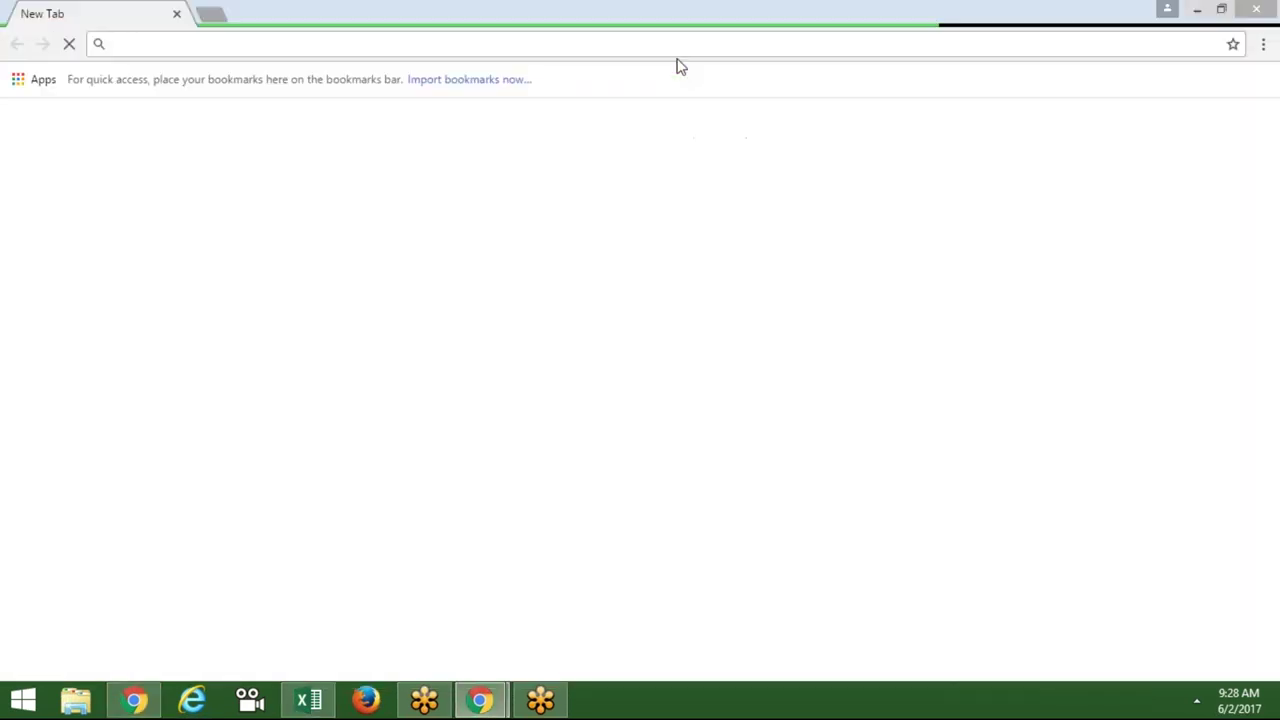
type("g")
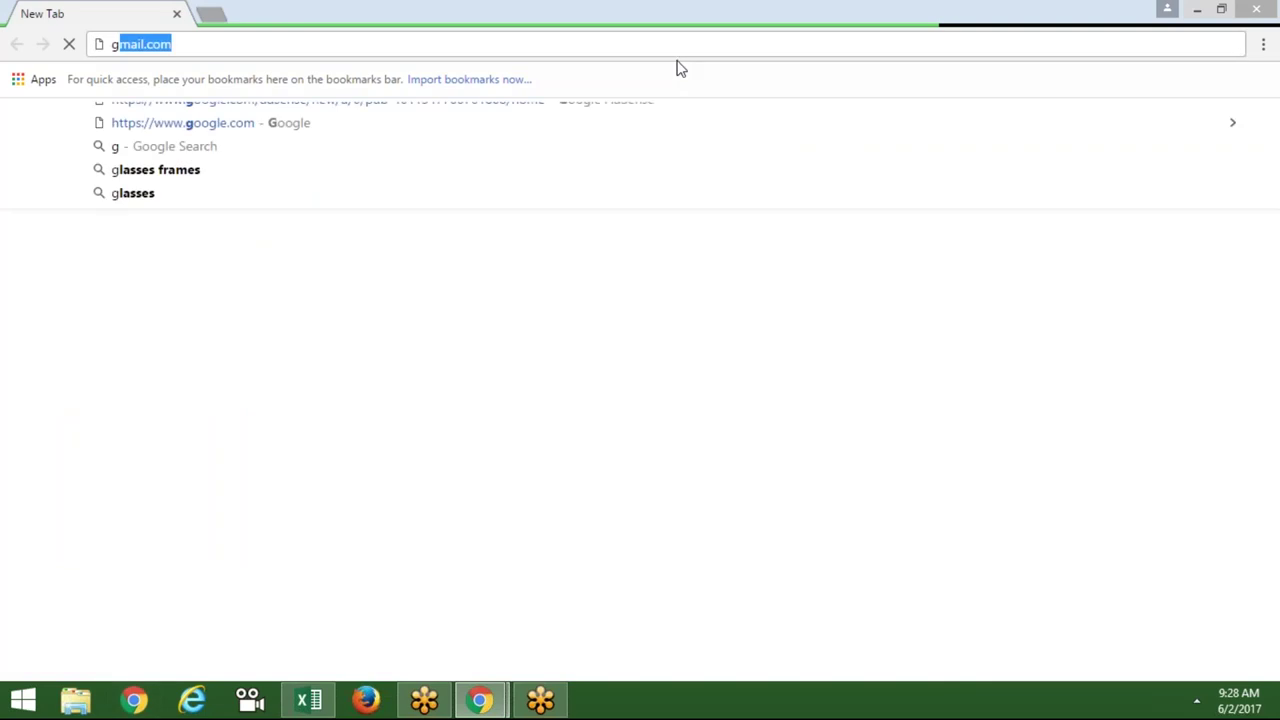
key("Return")
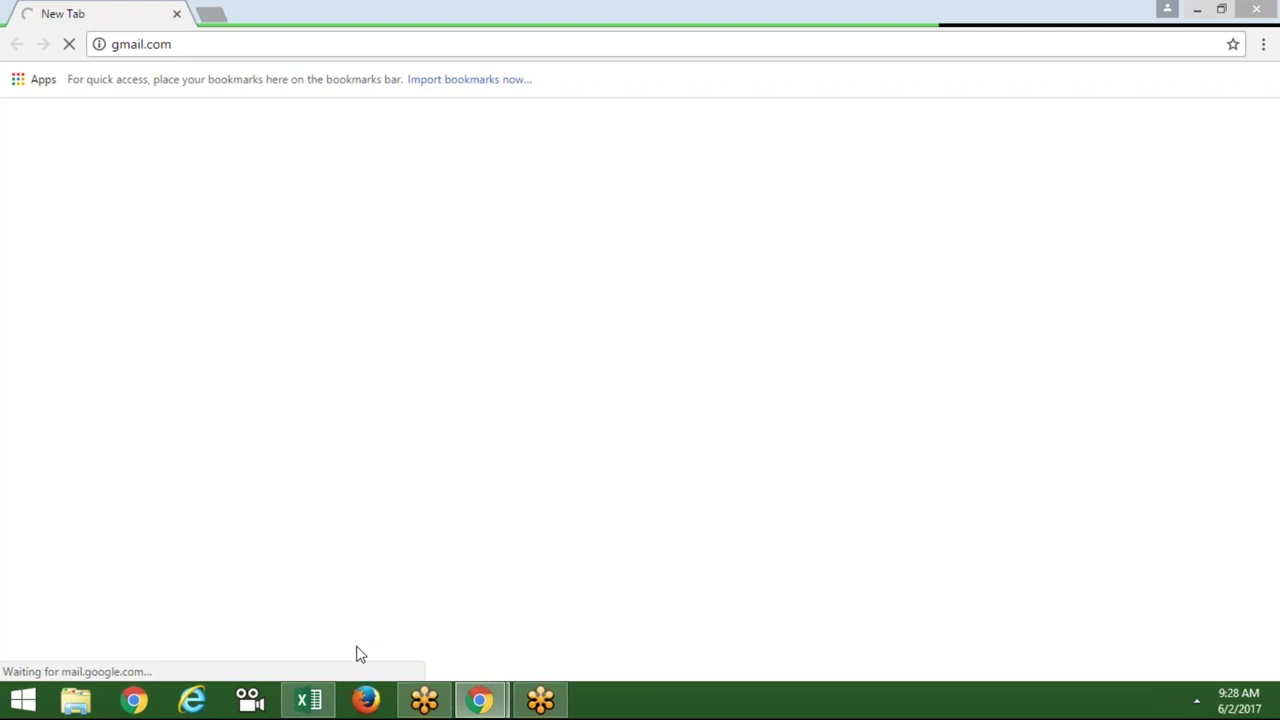
left_click(318, 702)
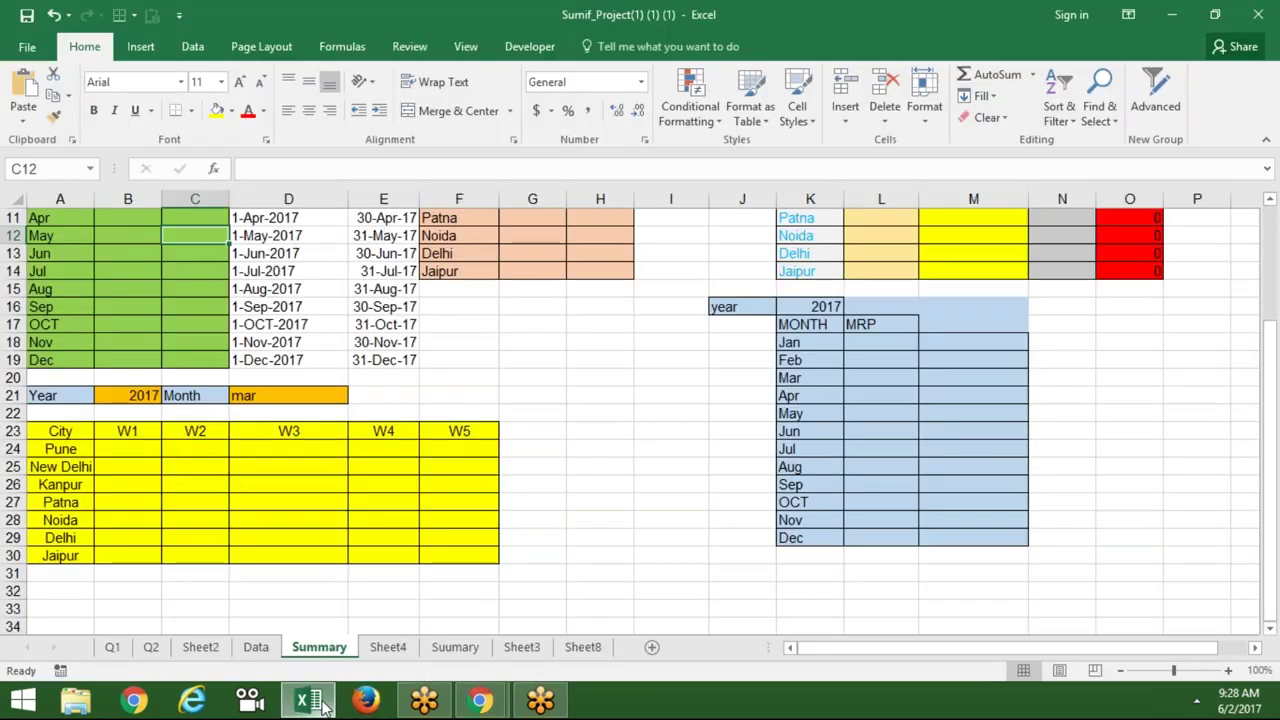
key("Up")
key("Up")
key("Up")
key("Up")
key("Up")
key("Up")
key("Up")
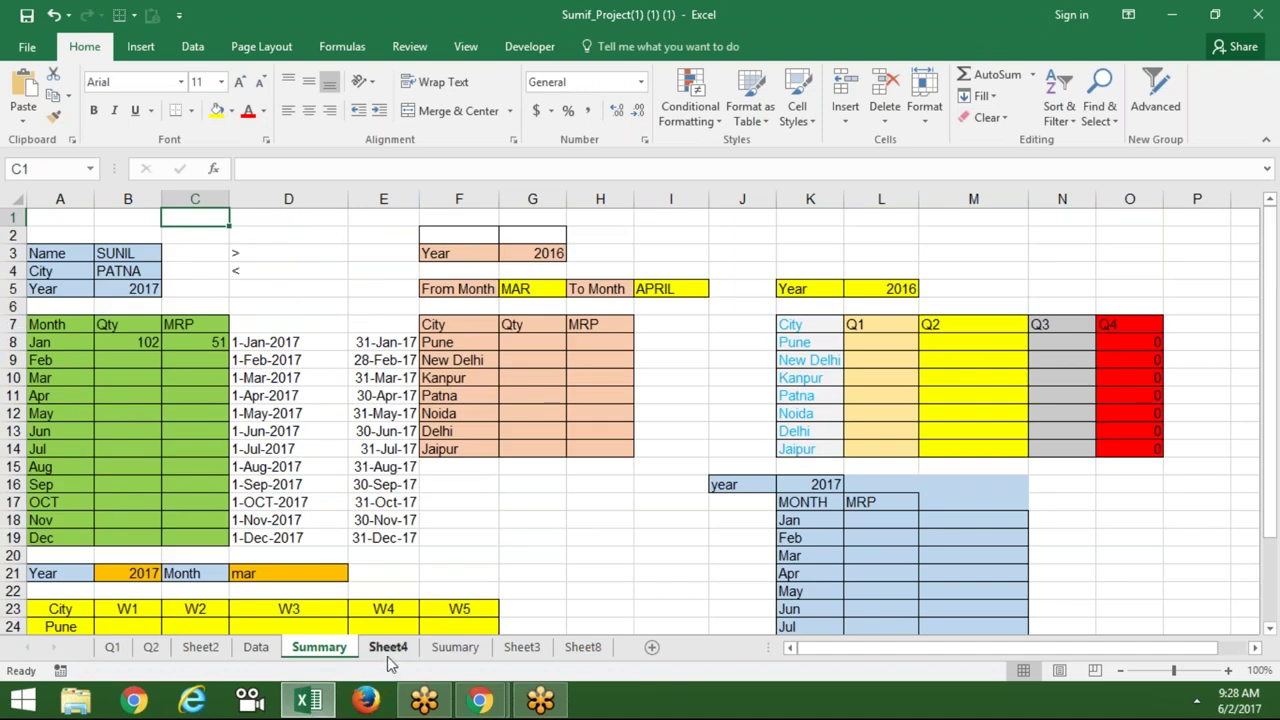
left_click(130, 624)
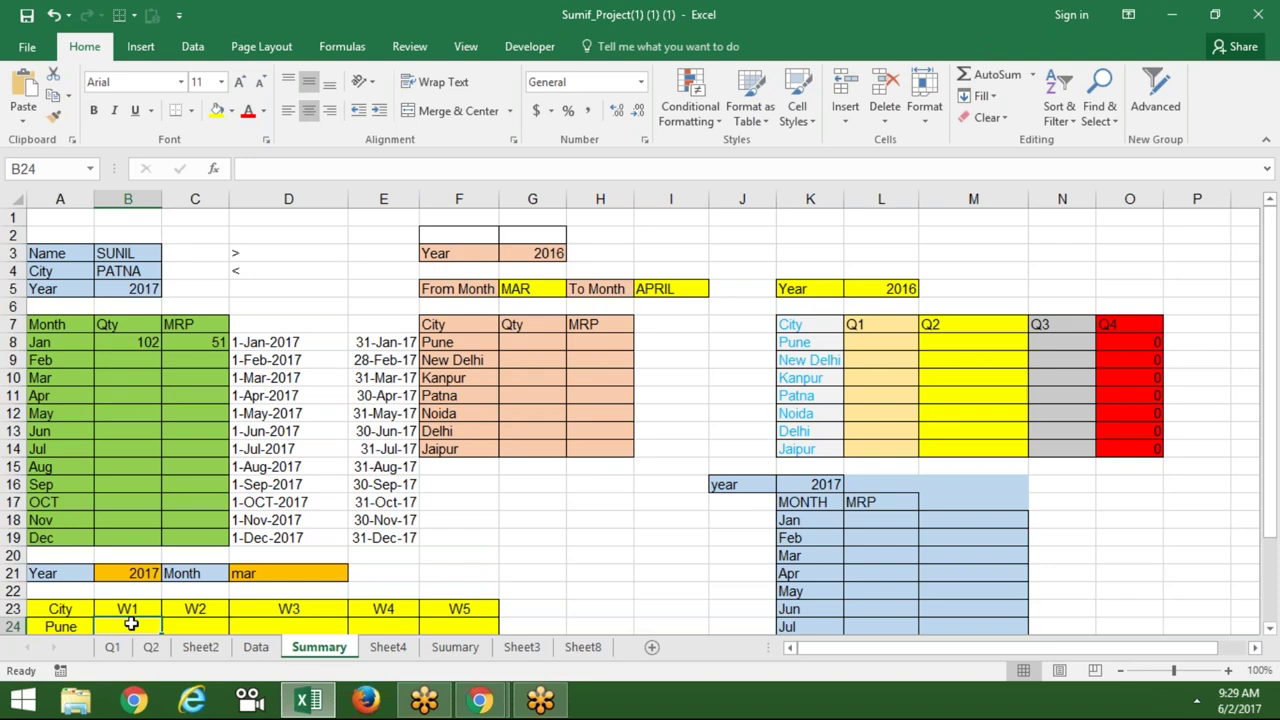
mouse_move(485, 705)
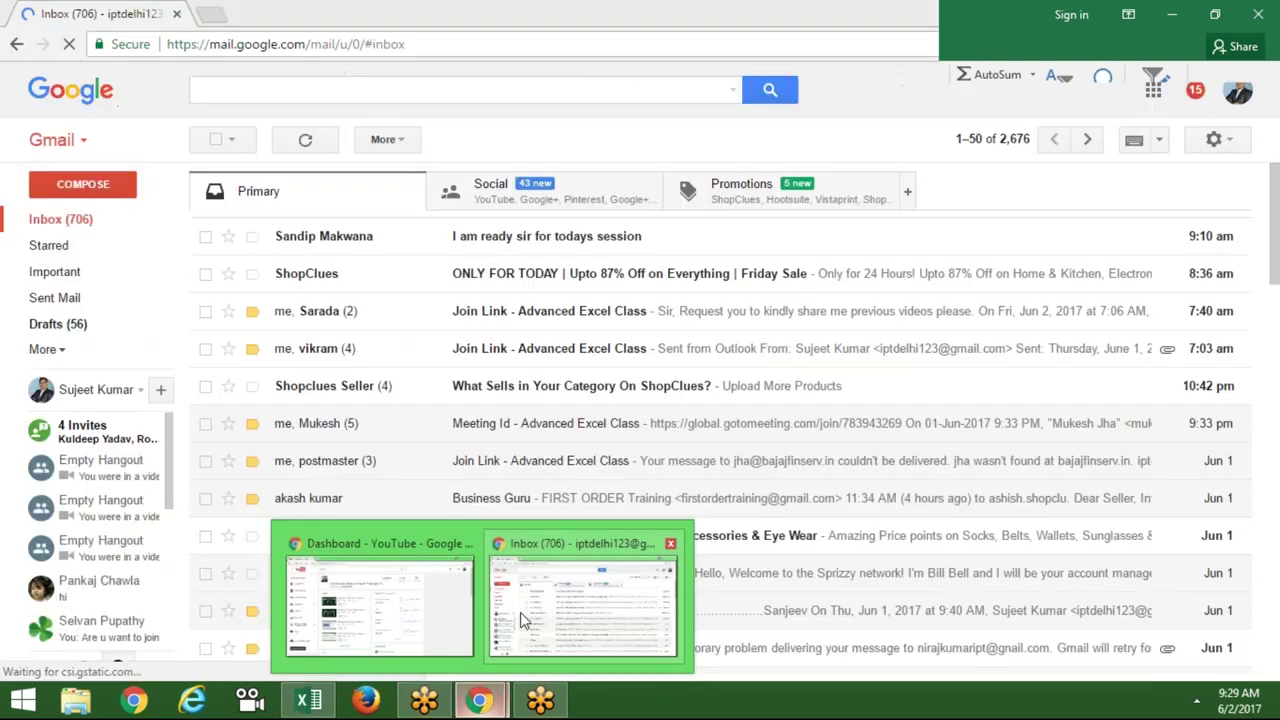
In Gmail open Sent Mail, start a blank new message with empty recipients, then return to Excel
left_click(520, 612)
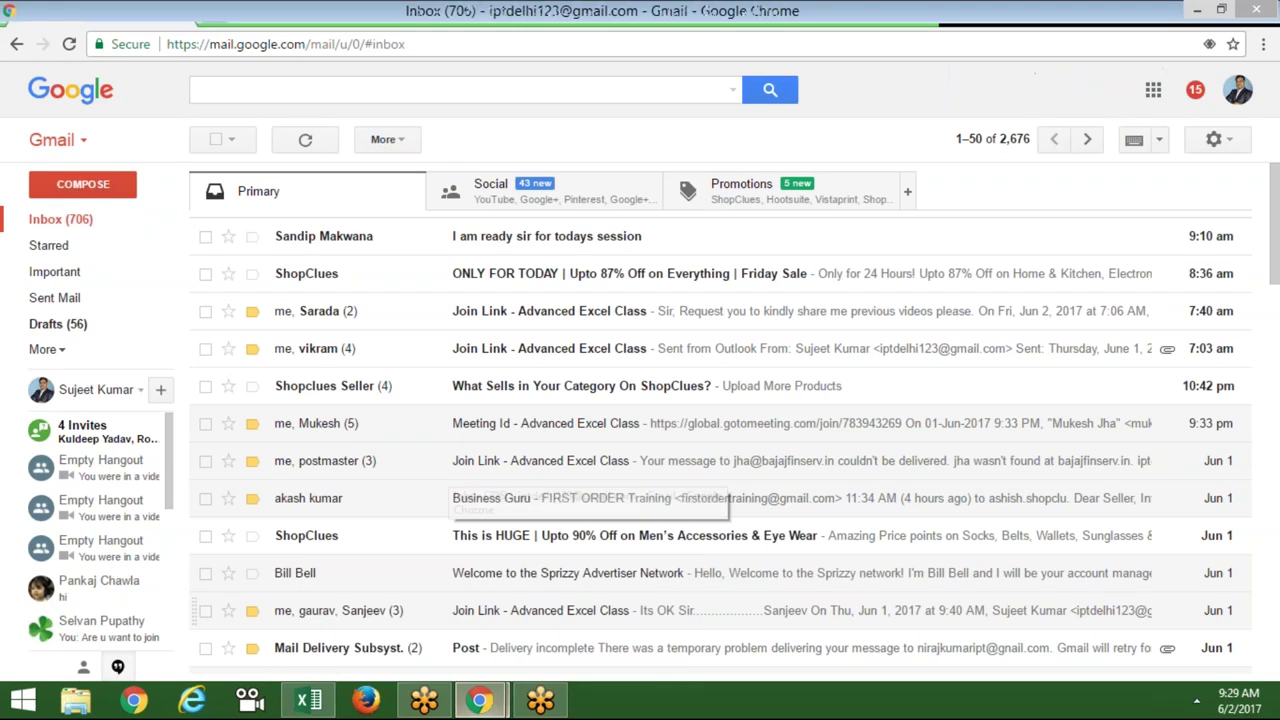
left_click(62, 298)
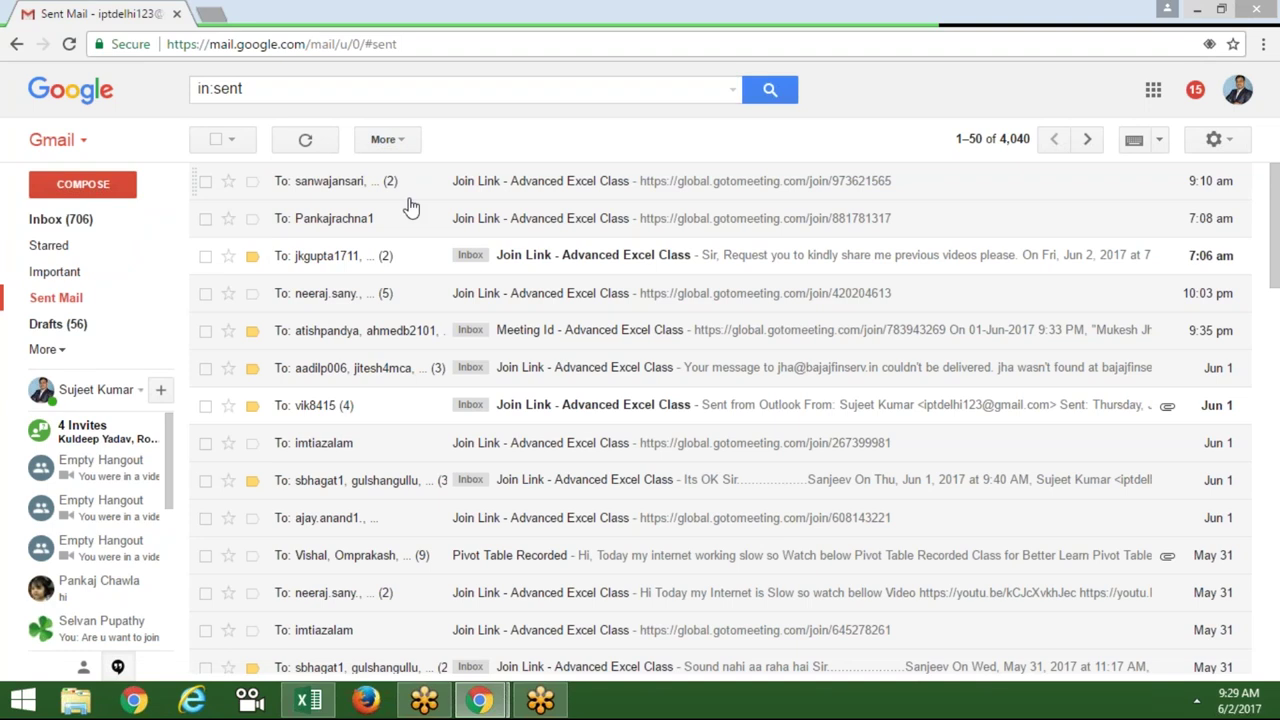
left_click(138, 305)
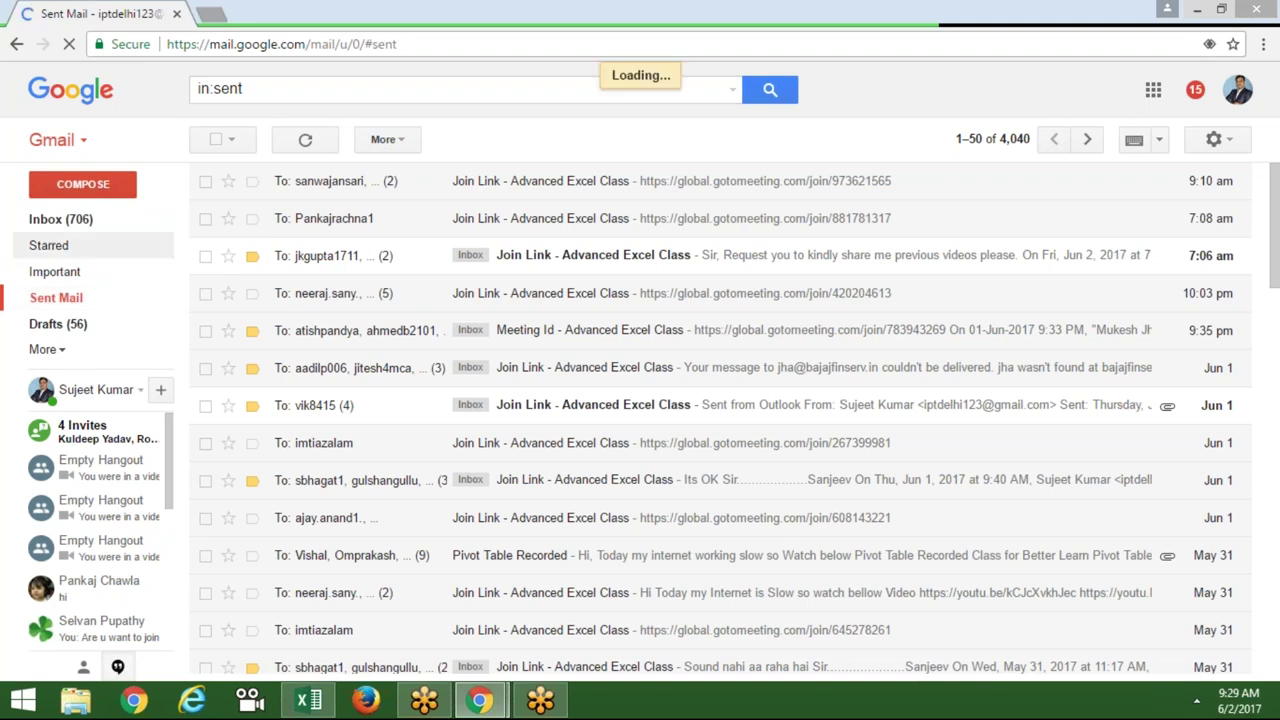
left_click(120, 190)
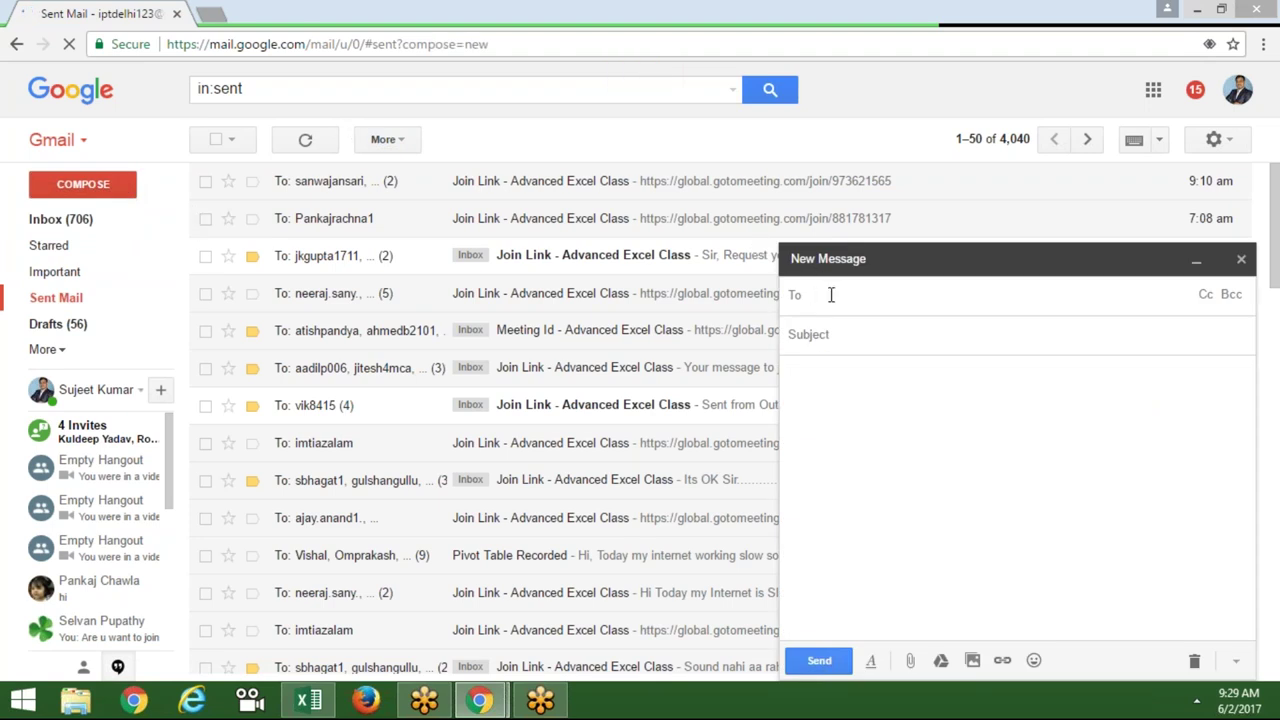
type("g")
key("BackSpace")
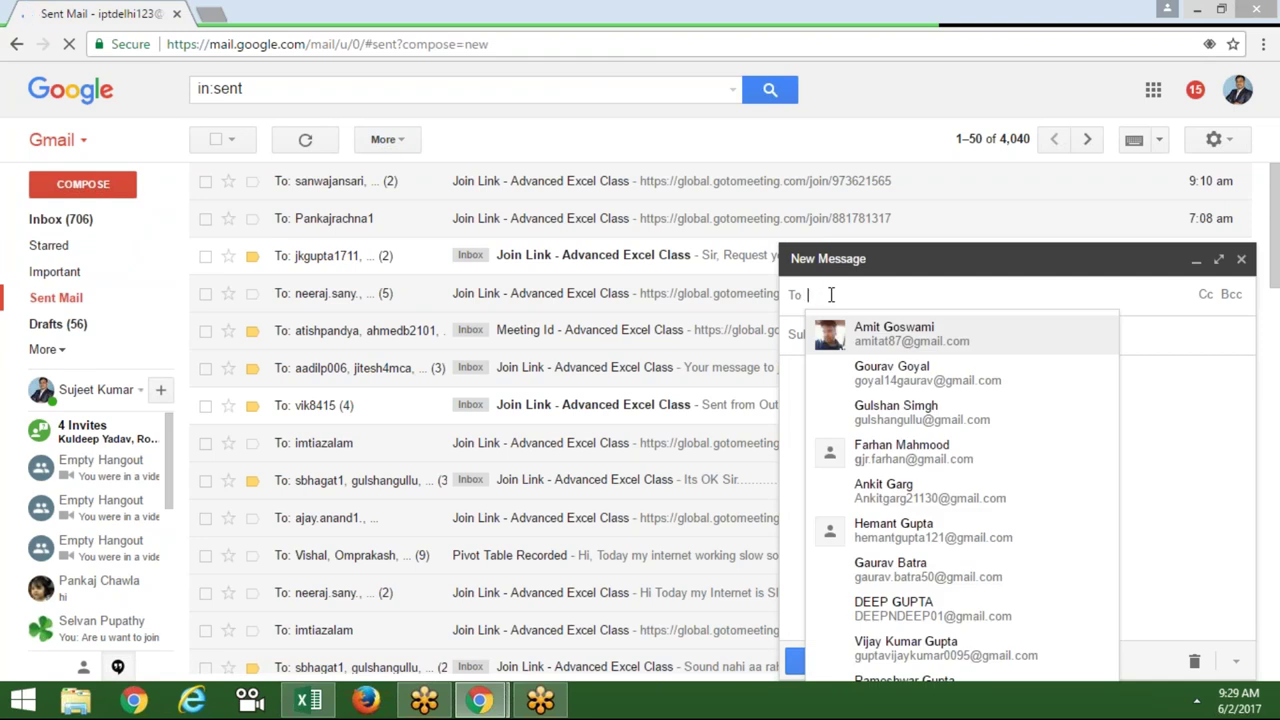
left_click(312, 699)
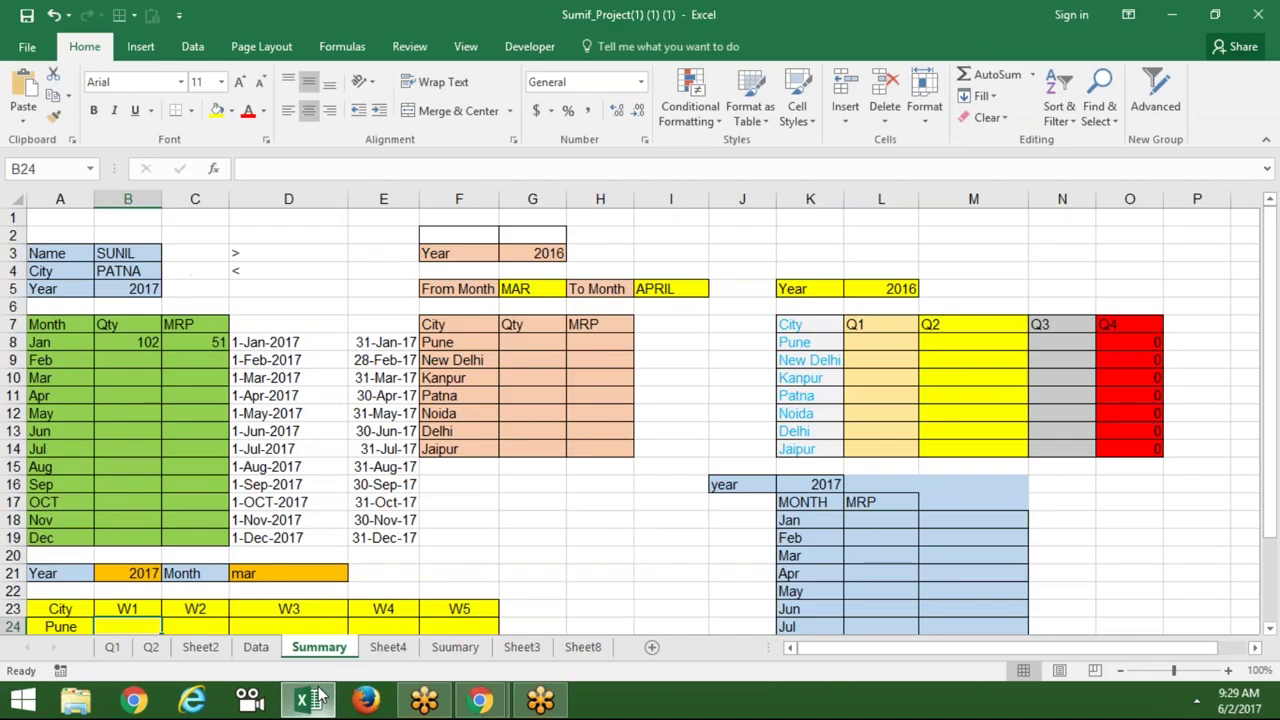
Open the recent IPT-Jan workbook, copy the e-mail addresses in C16:C19 on sheet 2017, and return to Gmail
left_click(30, 50)
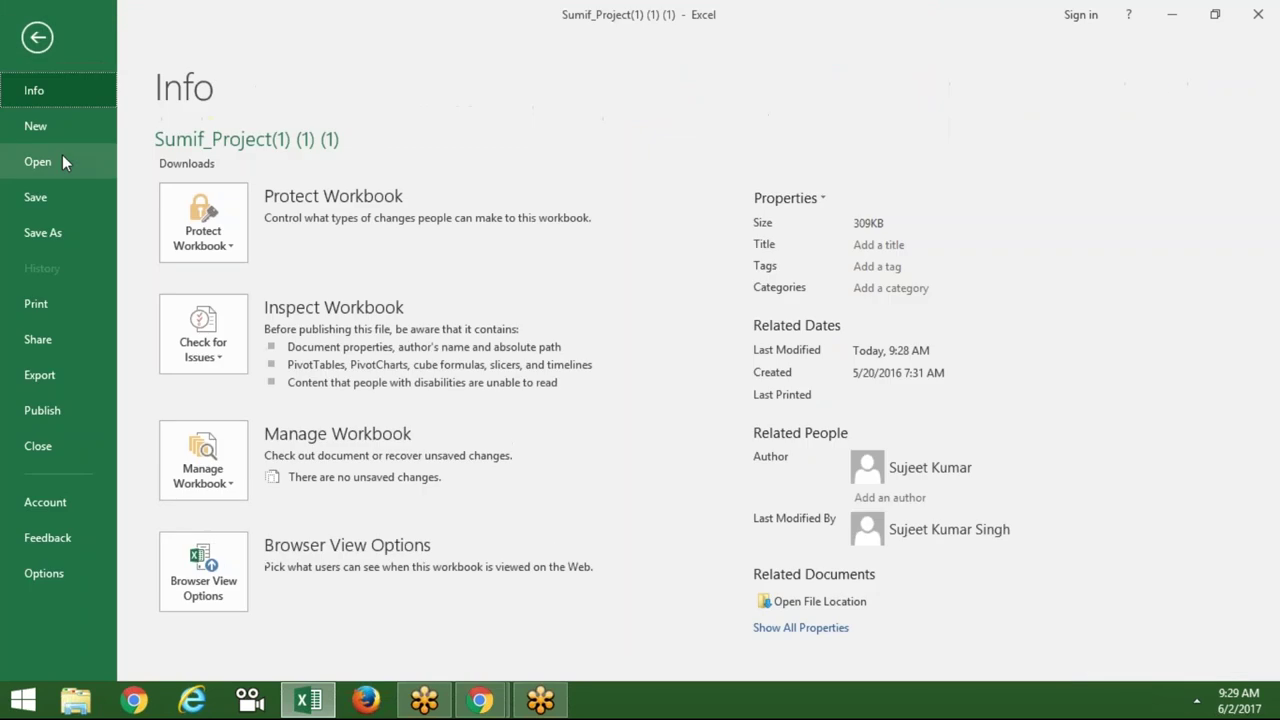
left_click(62, 161)
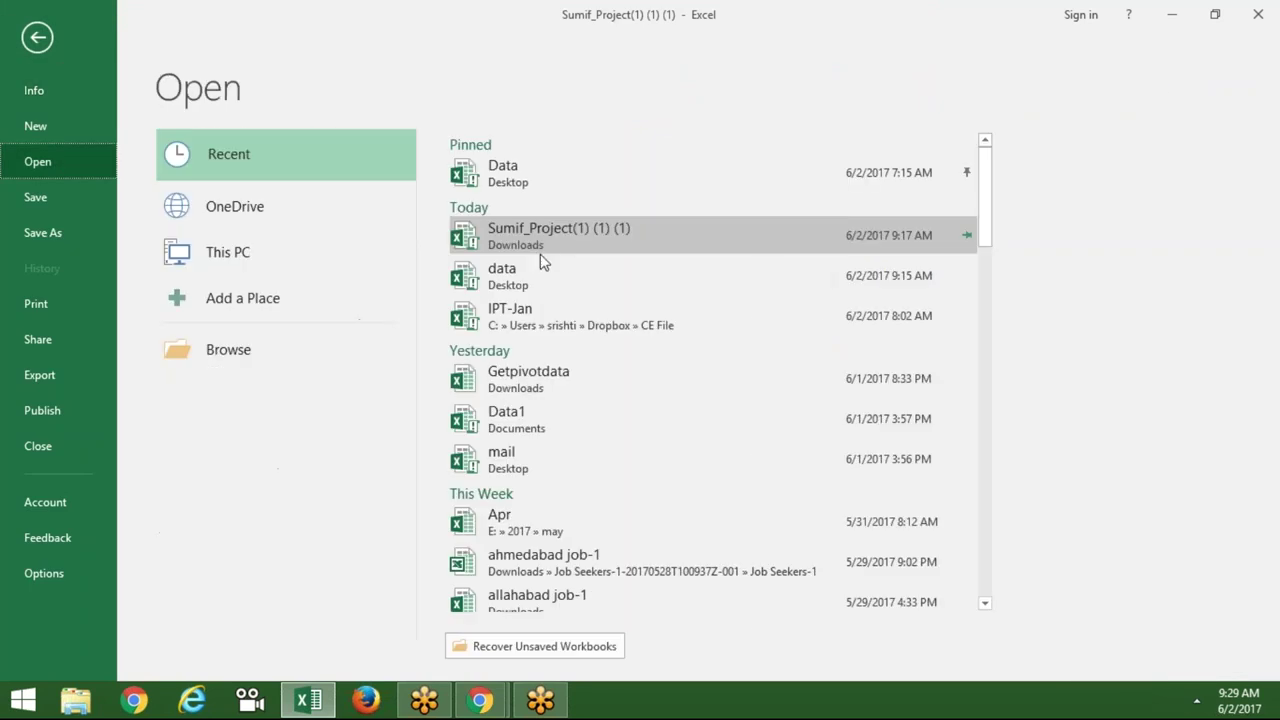
left_click(526, 318)
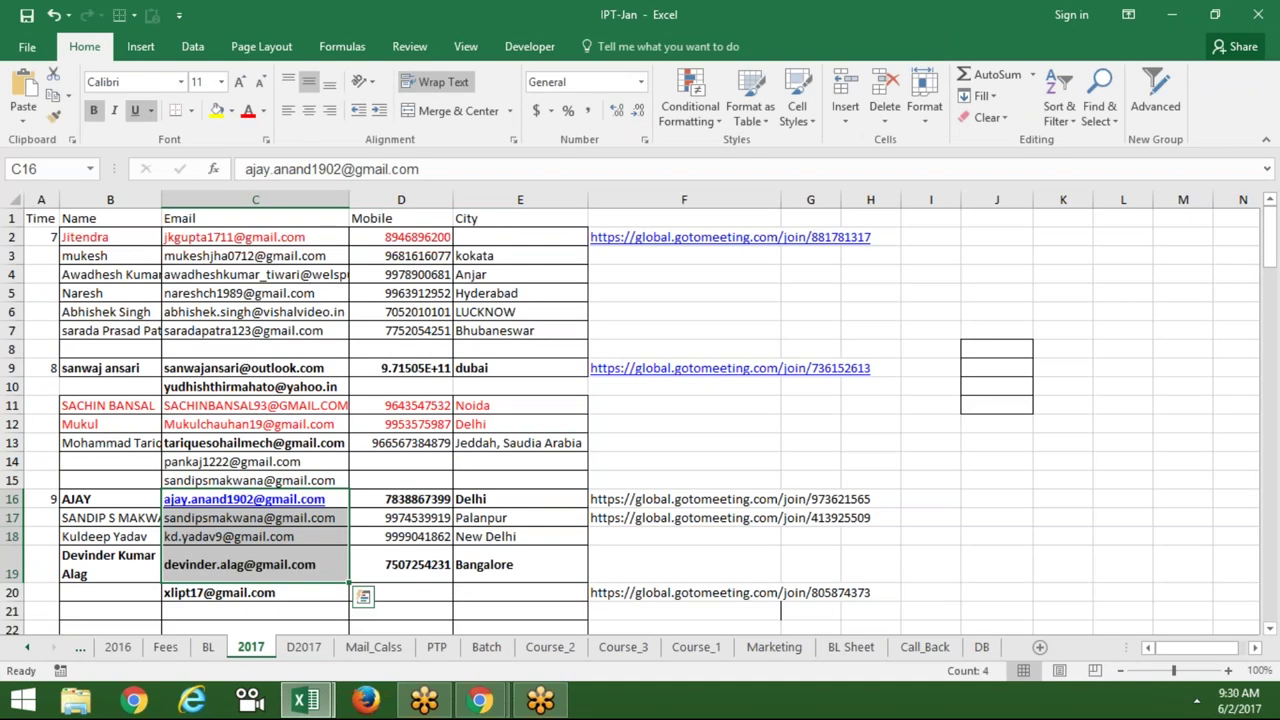
key("ctrl+c")
left_click(362, 596)
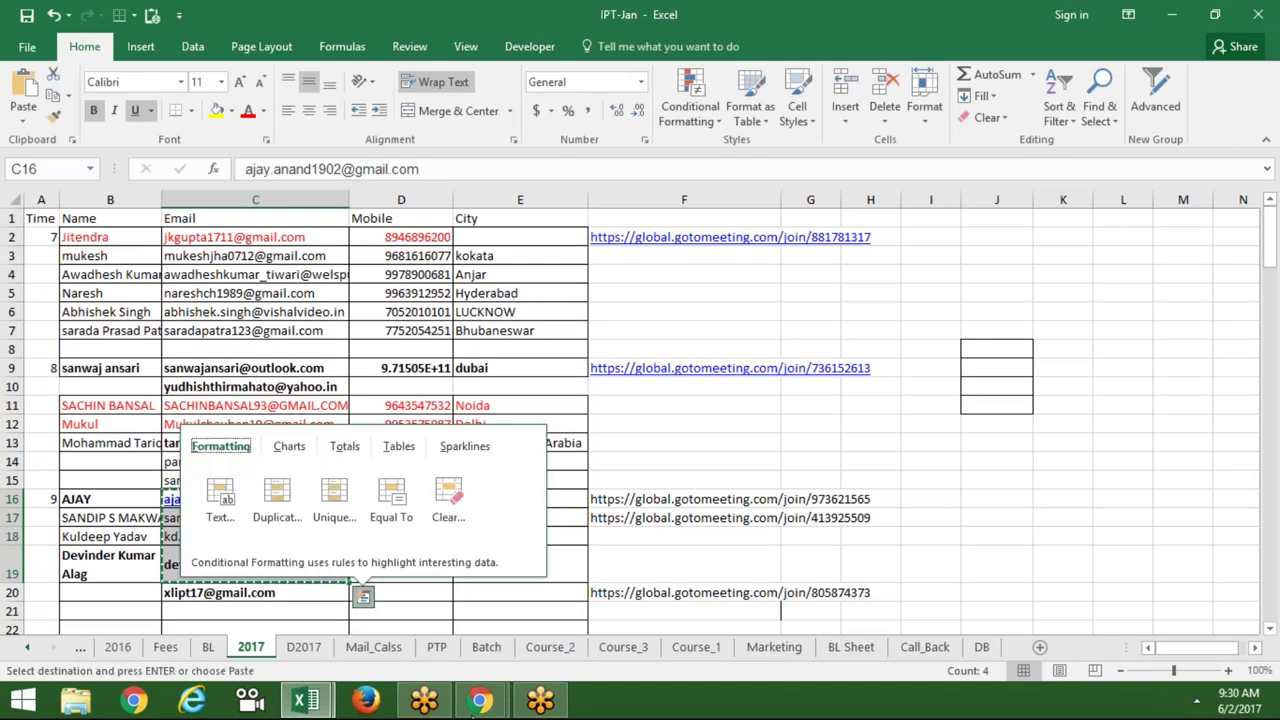
left_click(480, 700)
left_click(520, 660)
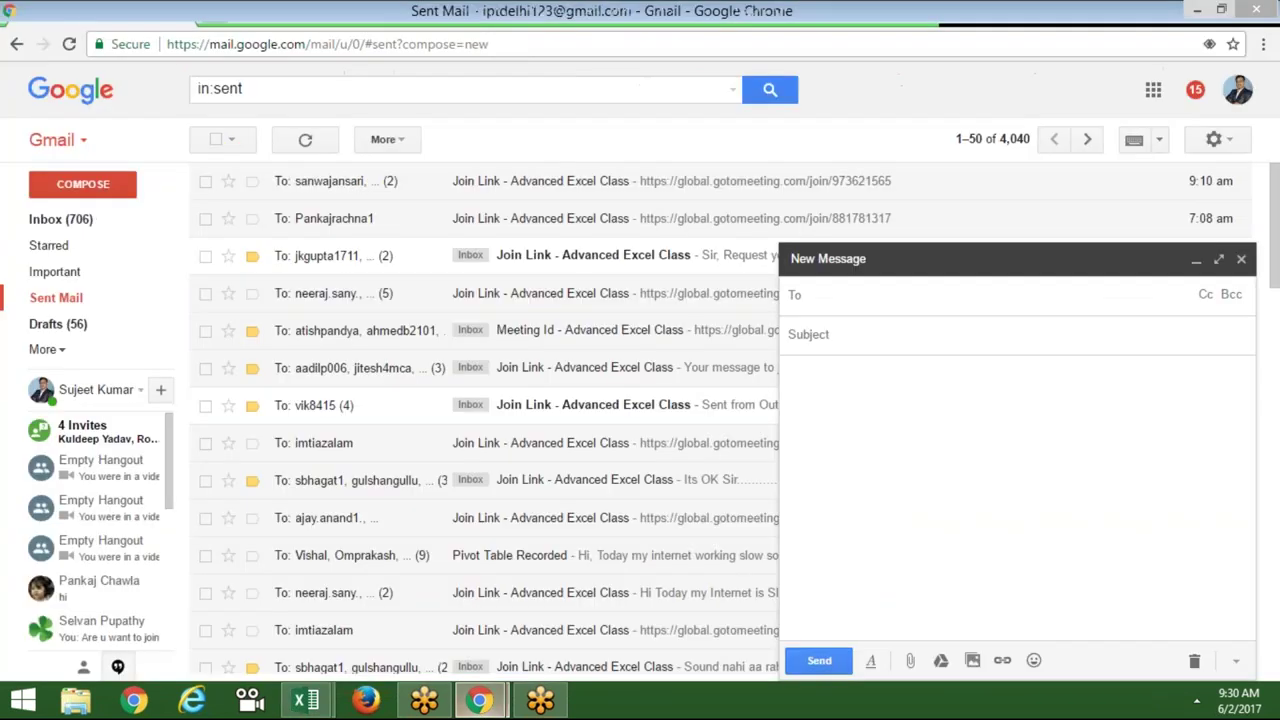
Paste the four copied student addresses as recipients and set the subject to 'file'
key("ctrl+v")
key("Tab")
type("file")
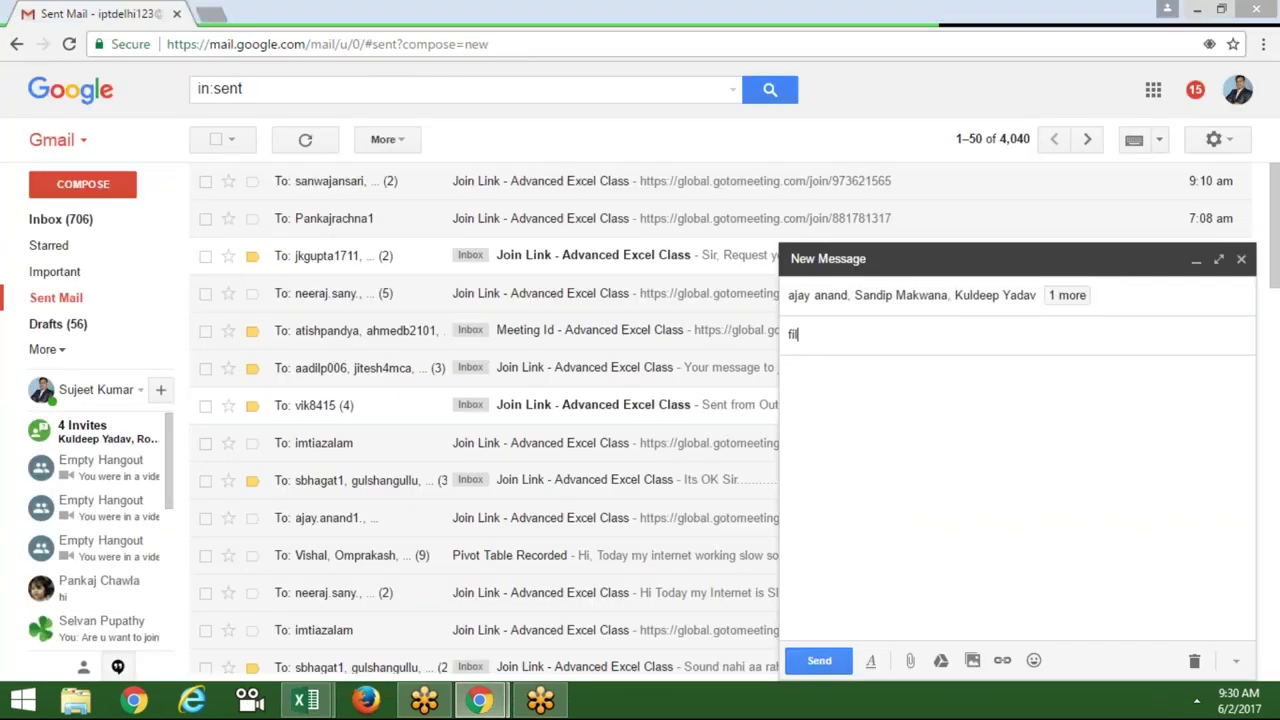
key("Tab")
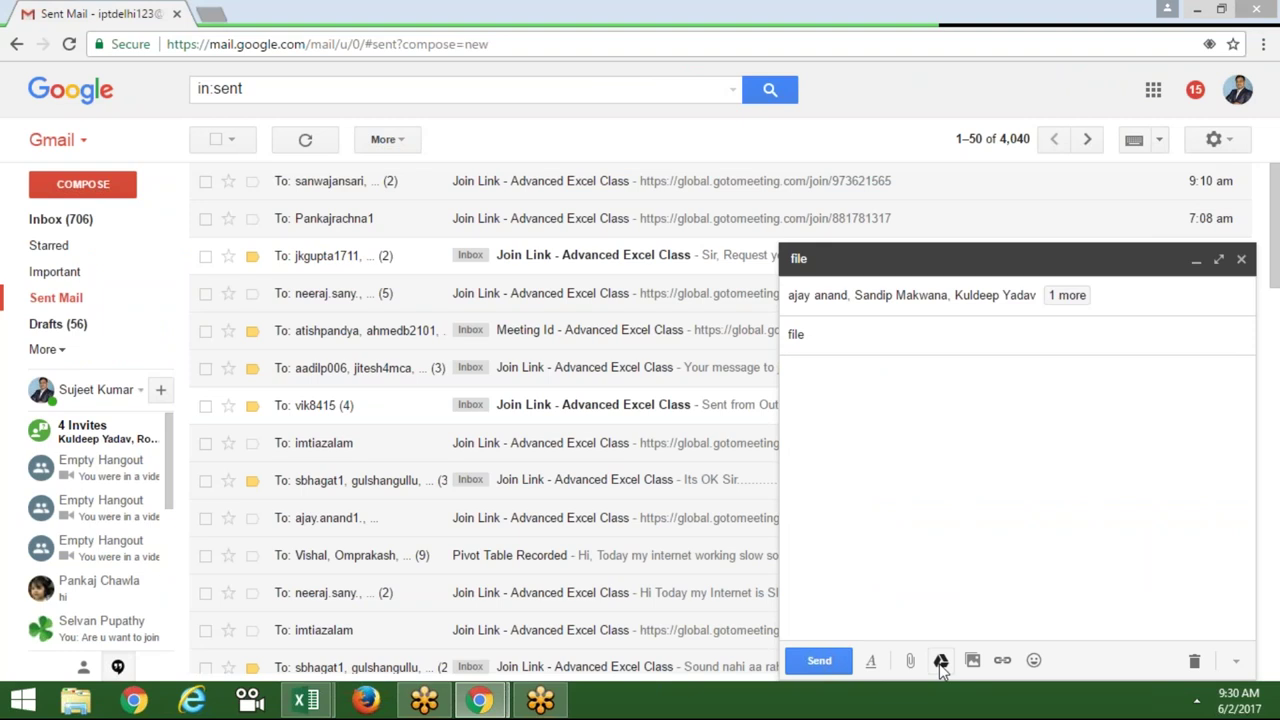
Attach Sumif_Project(1) (1) (1).xlsm from the Downloads folder
left_click(911, 661)
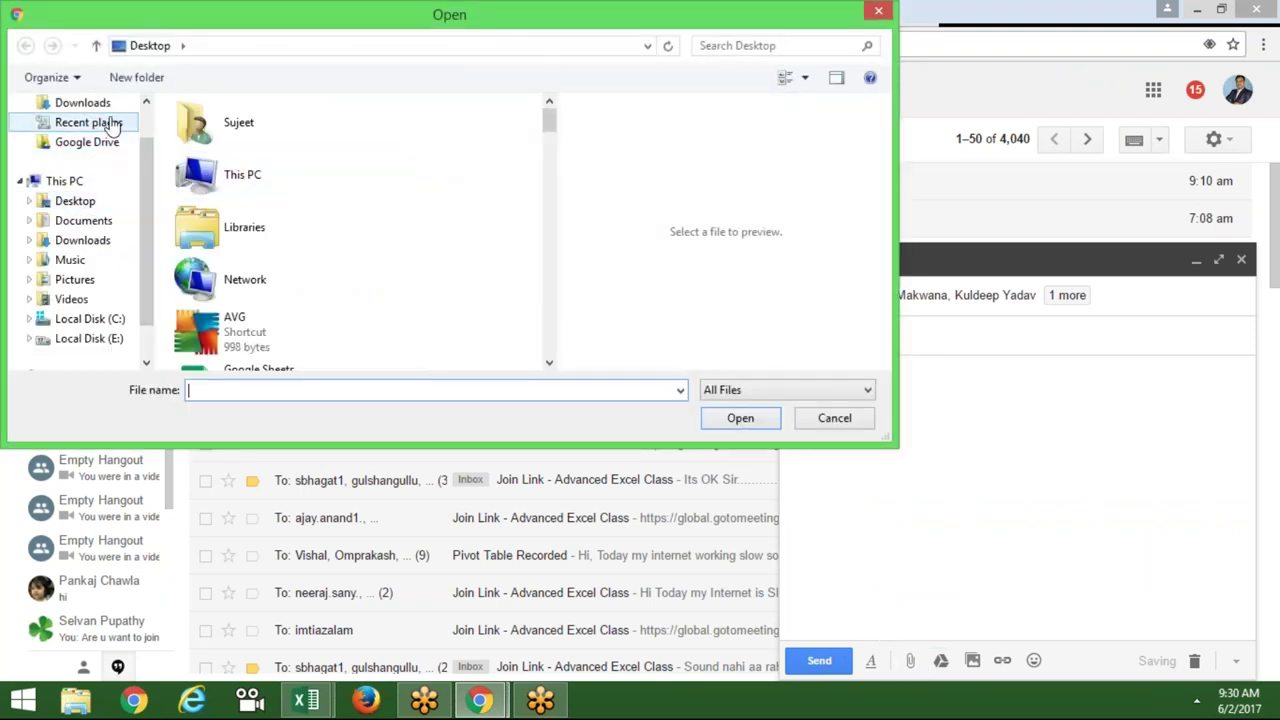
left_click(108, 106)
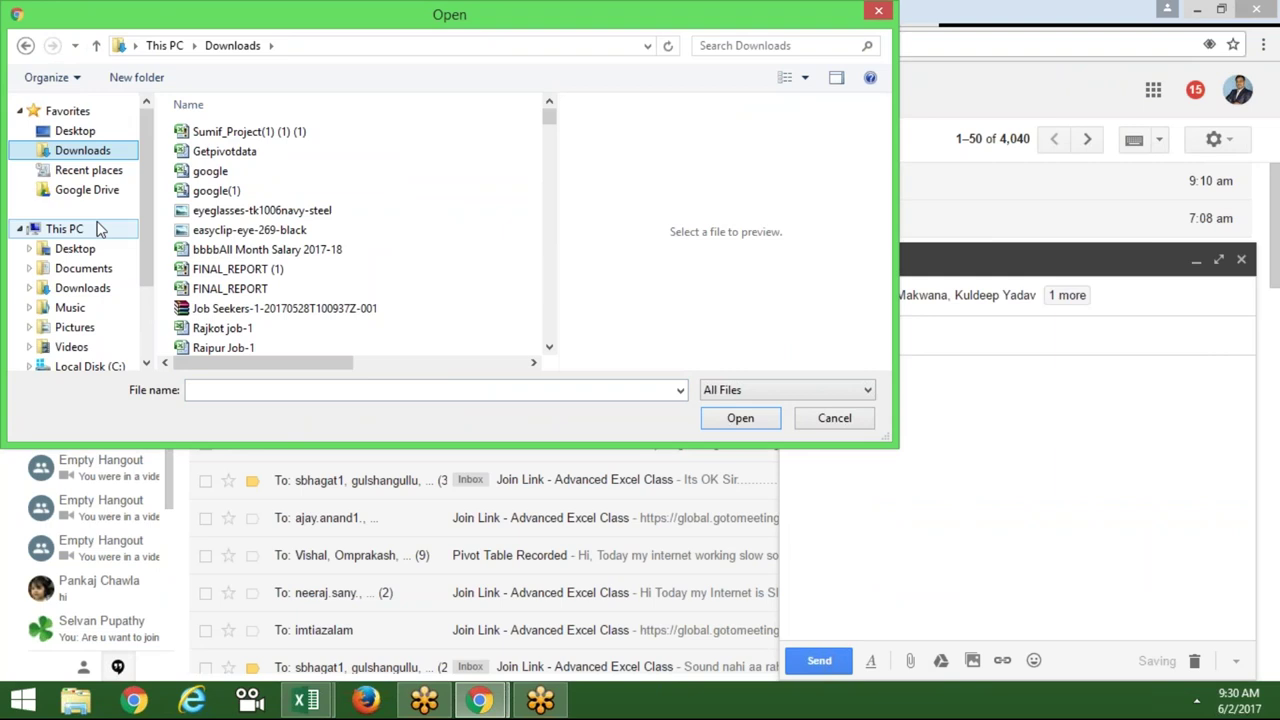
left_click(100, 290)
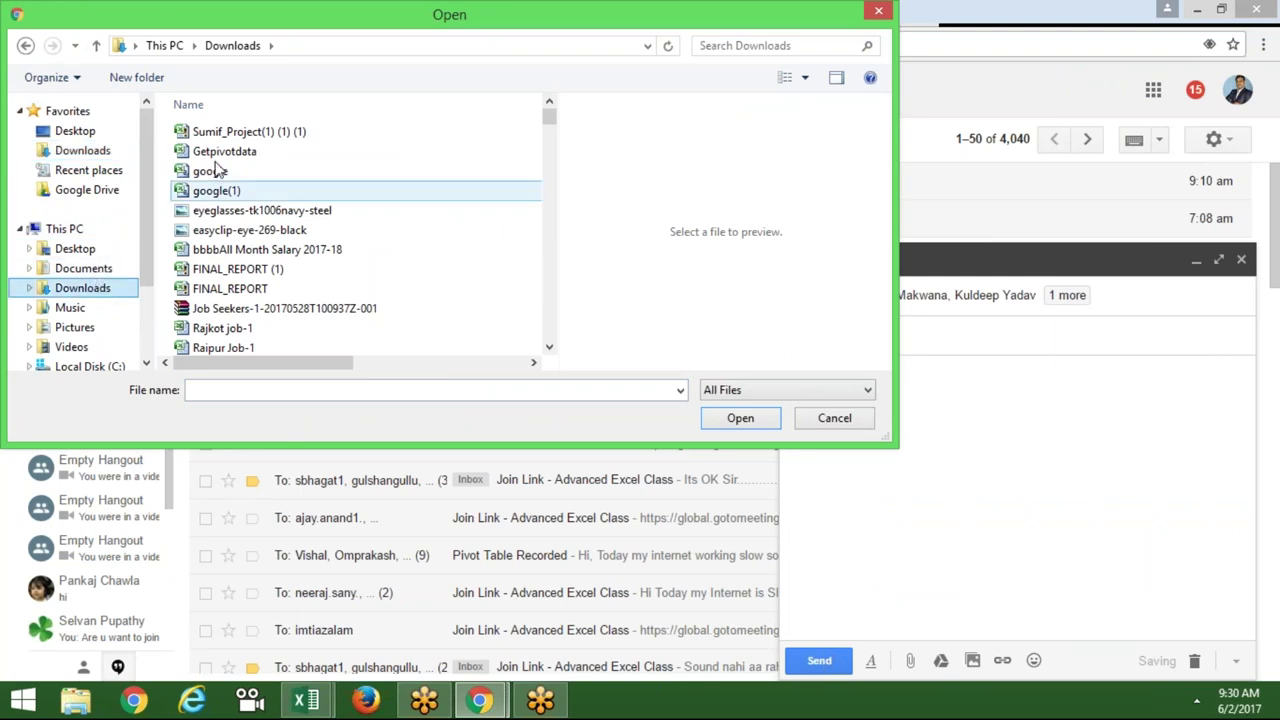
double_click(229, 131)
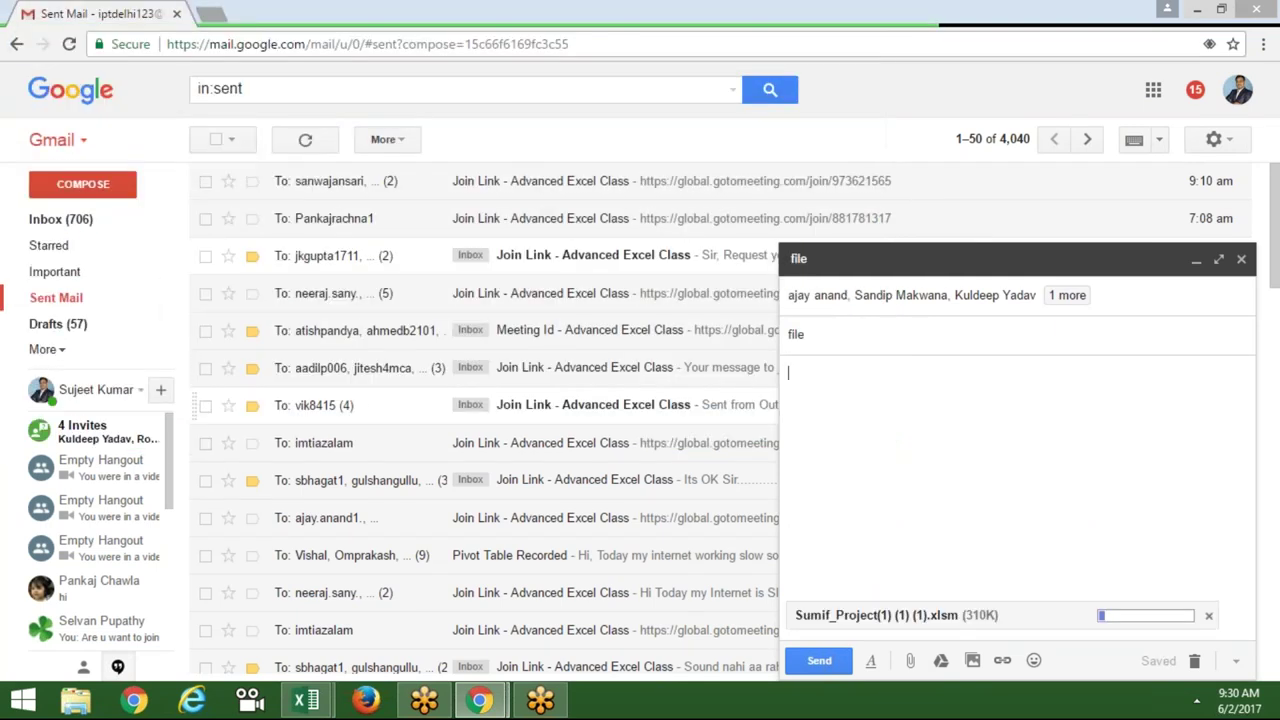